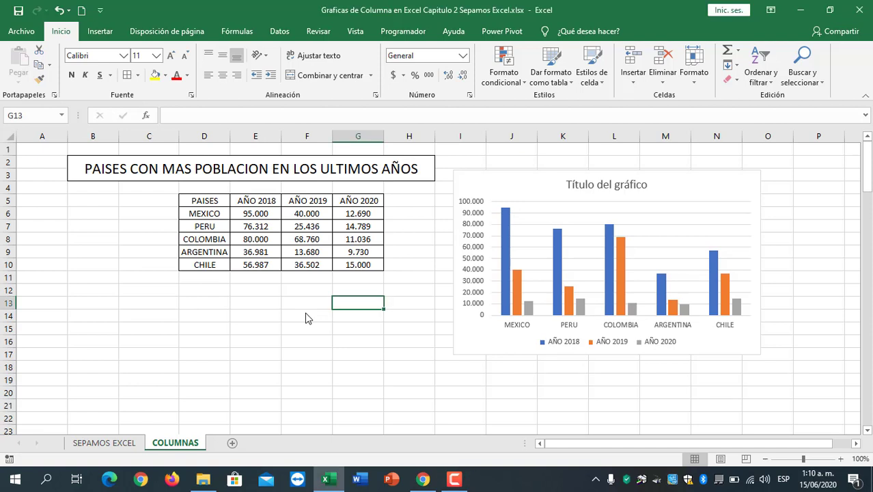
Step: Check the channel's videos in the browser, then come back to the Excel workbook
click(306, 316)
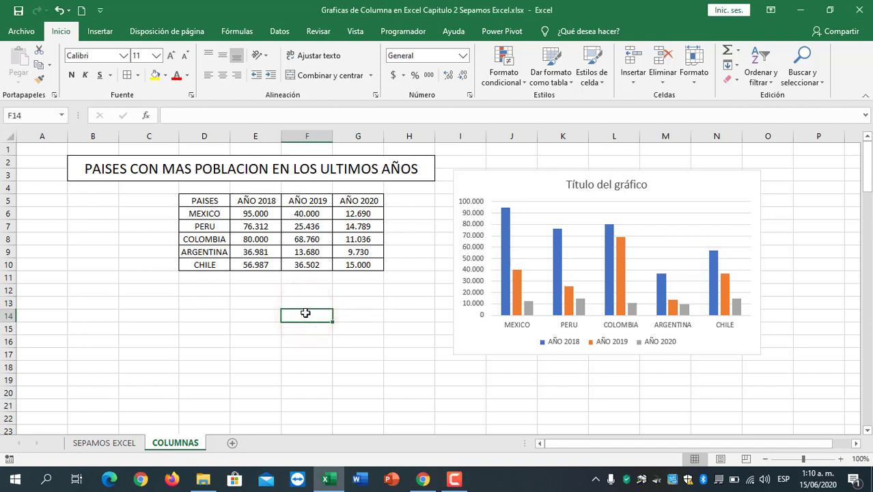
click(249, 306)
click(326, 312)
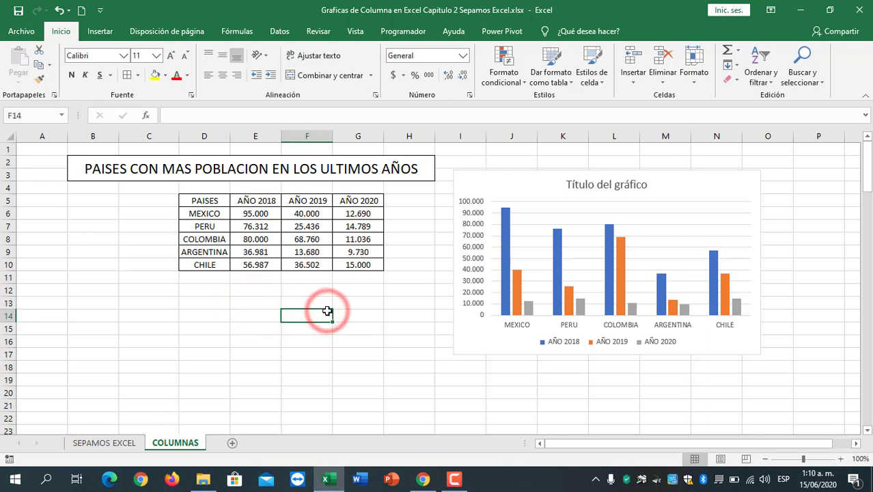
click(424, 480)
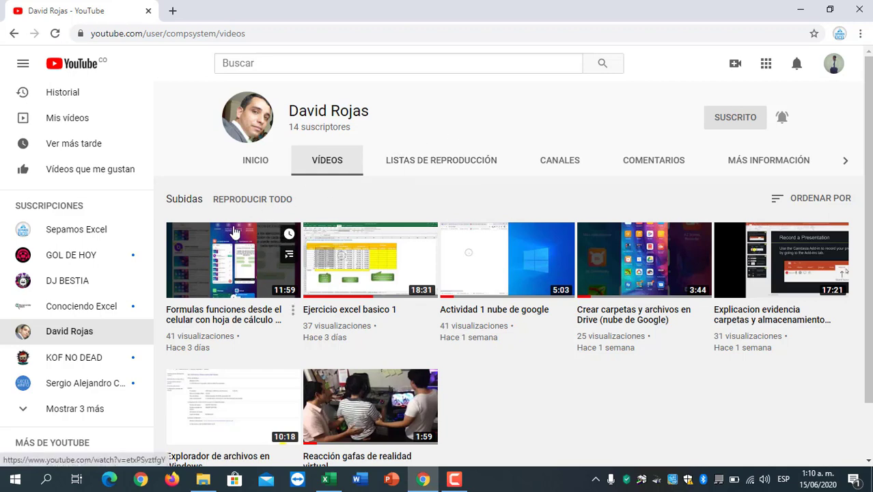
click(326, 479)
Step: Show the SEPAMOS EXCEL sheet with the logo and Excel skills list, clicking a few cells
click(400, 375)
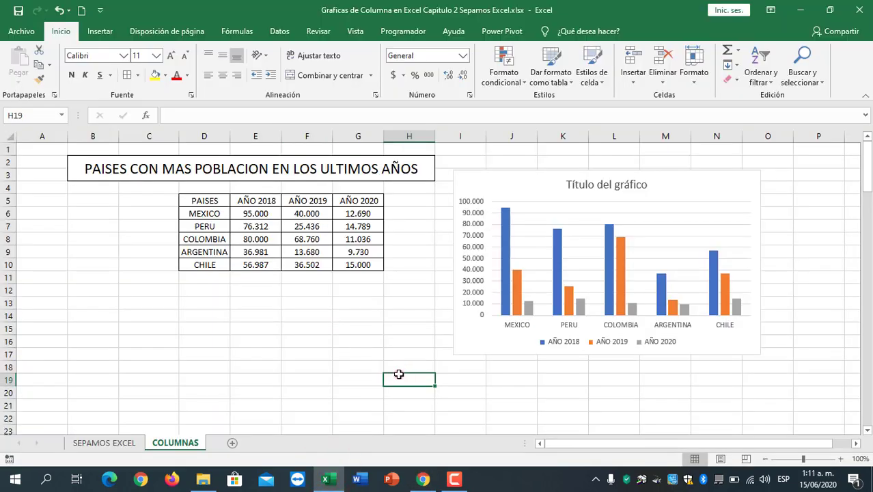
click(211, 290)
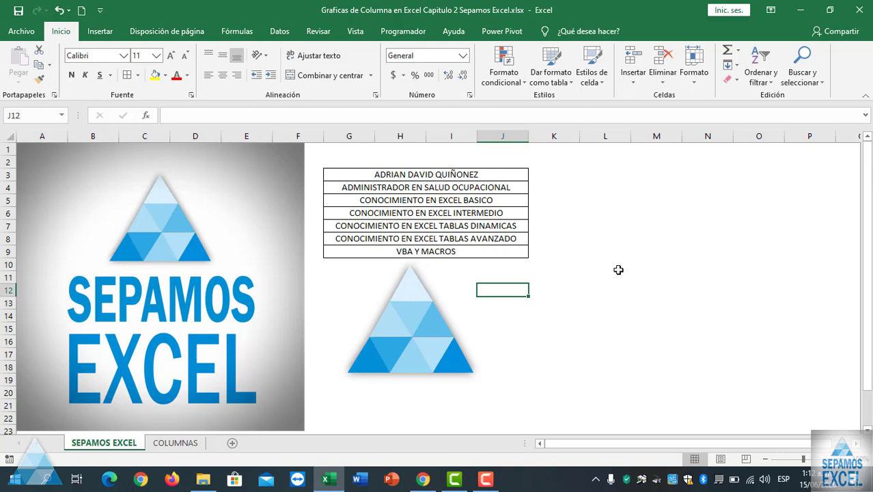
click(619, 270)
click(588, 213)
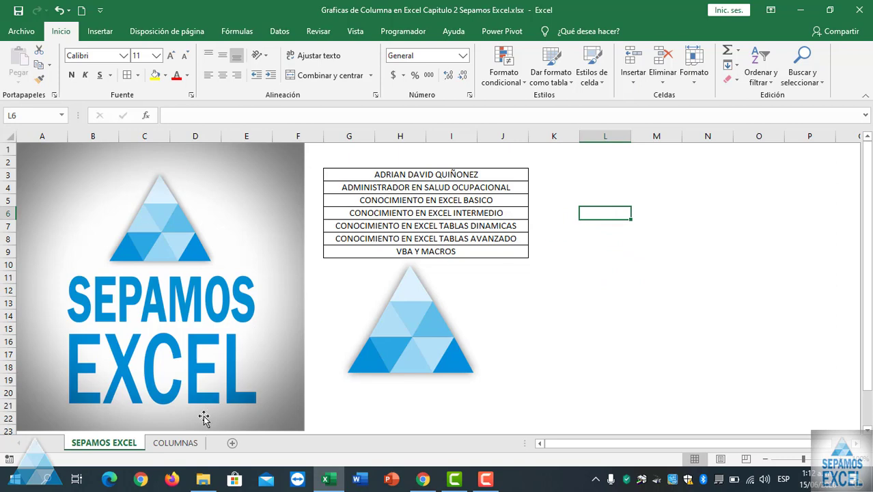
Step: Go back to the COLUMNAS sheet and delete the existing population column chart
click(182, 446)
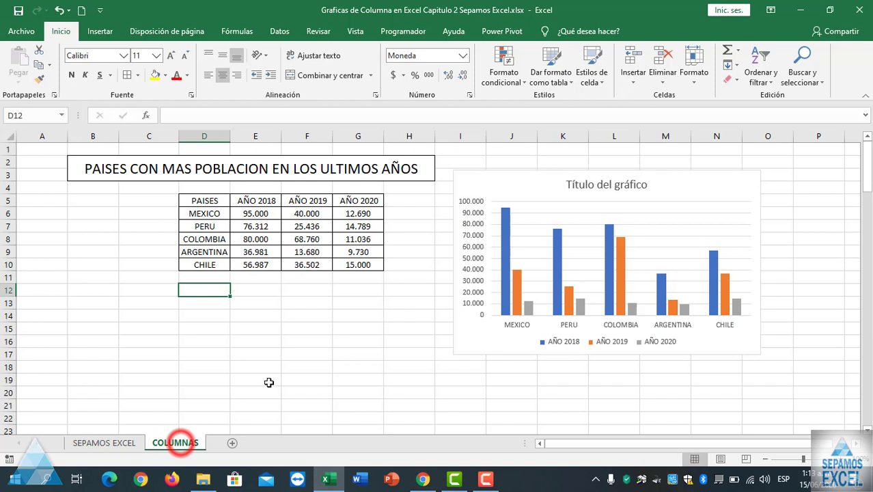
click(375, 336)
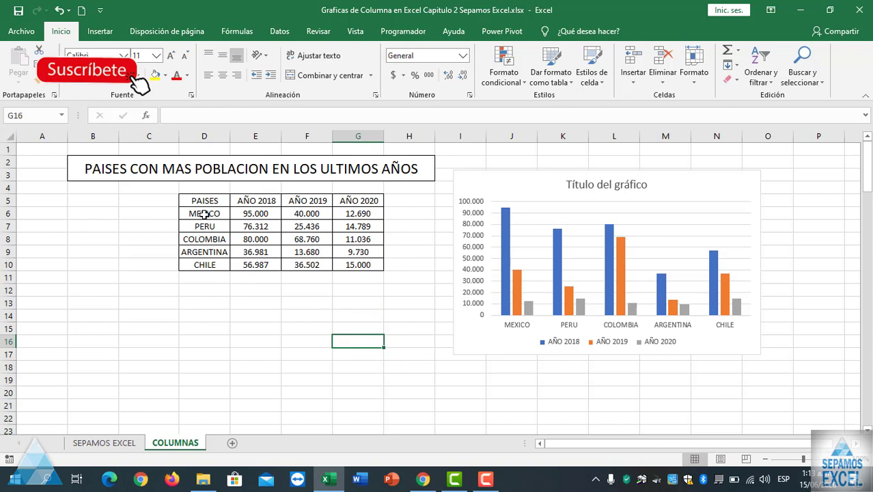
click(491, 181)
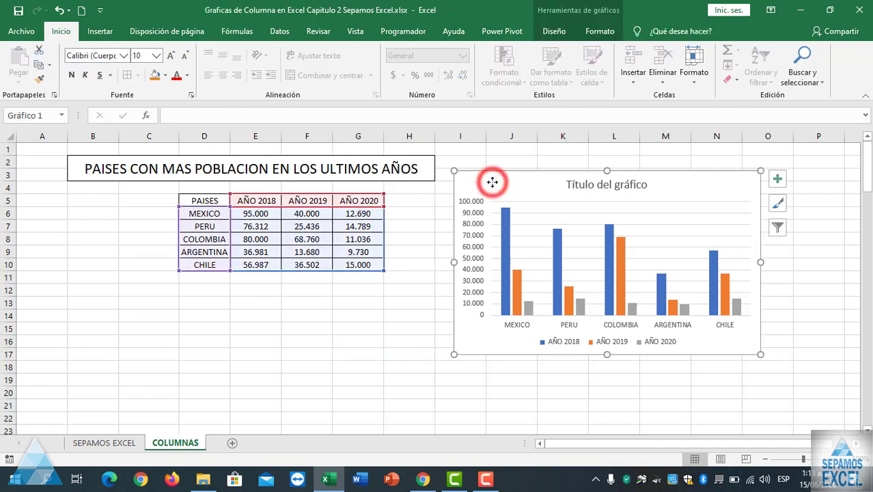
key(Delete)
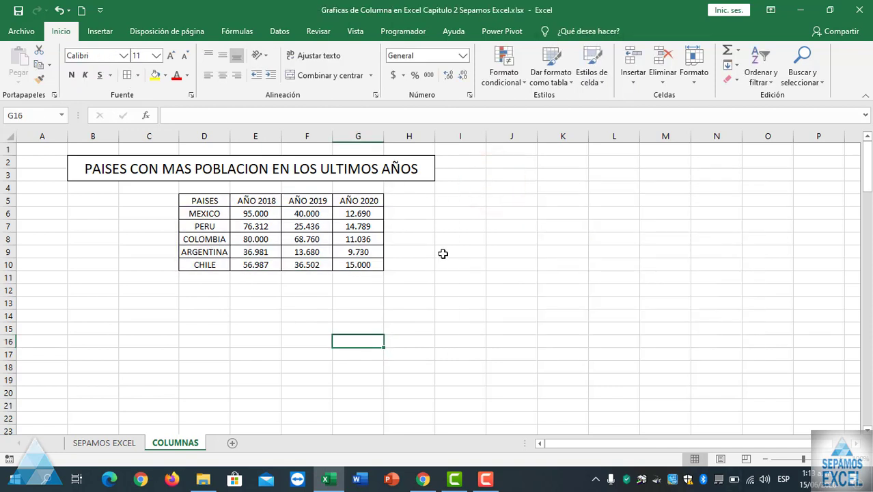
Step: Select the population table range, then click away to clear the selection
click(442, 254)
mouse_move(203, 200)
mouse_down()
mouse_move(330, 216)
mouse_move(348, 264)
mouse_up()
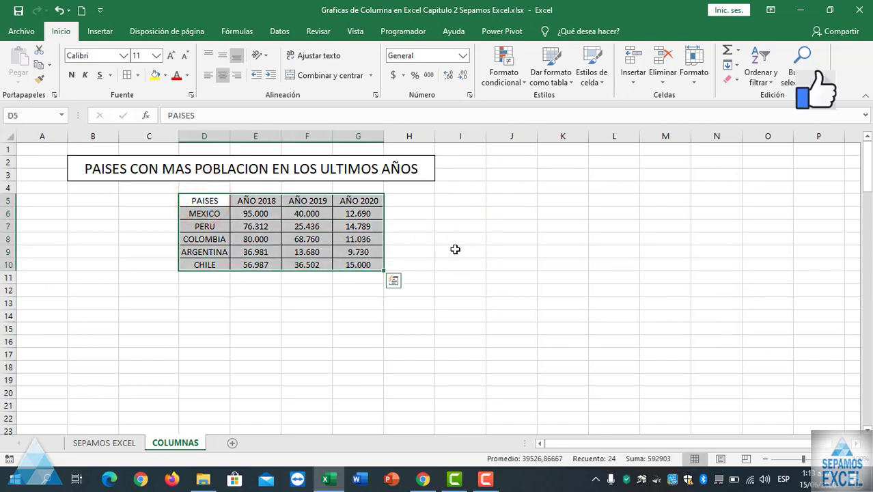
click(455, 249)
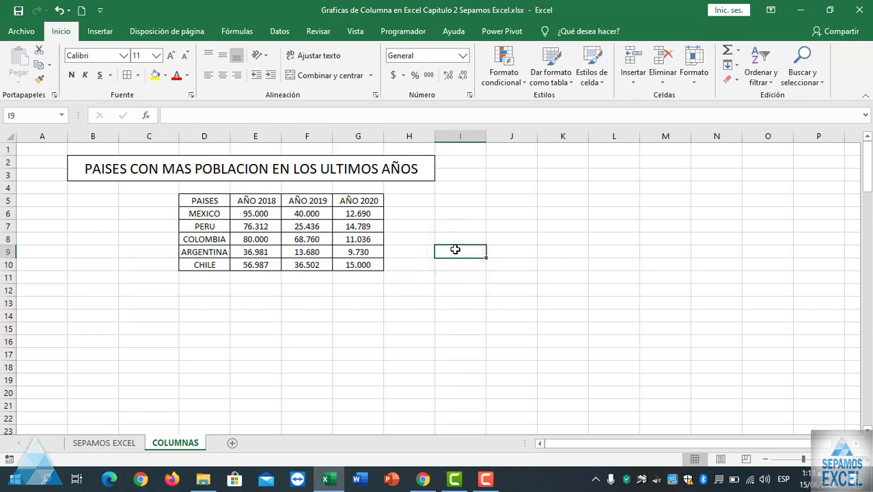
click(298, 303)
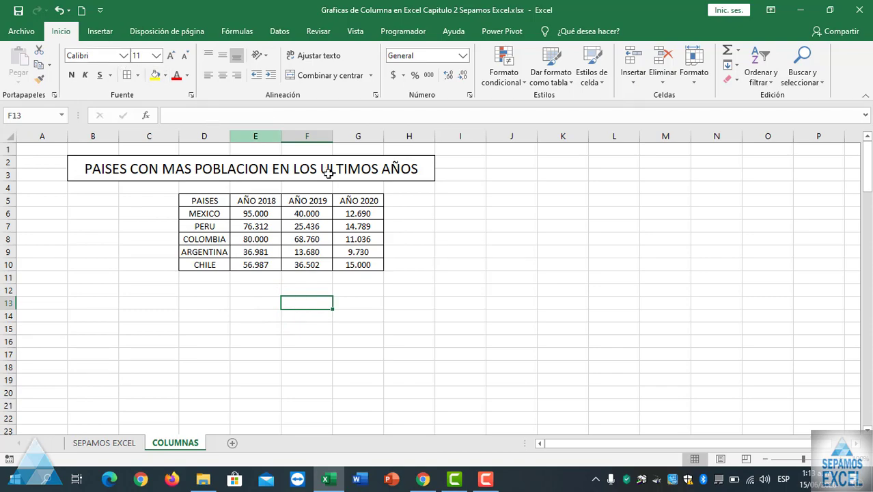
click(449, 243)
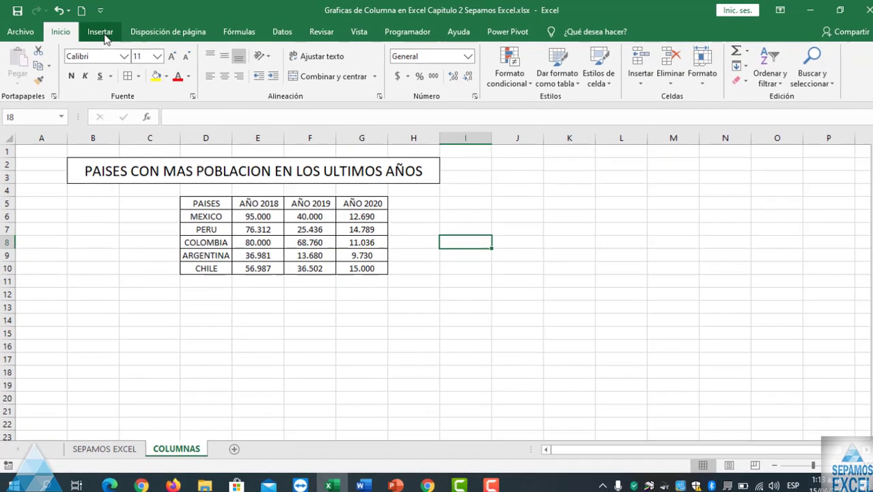
click(103, 32)
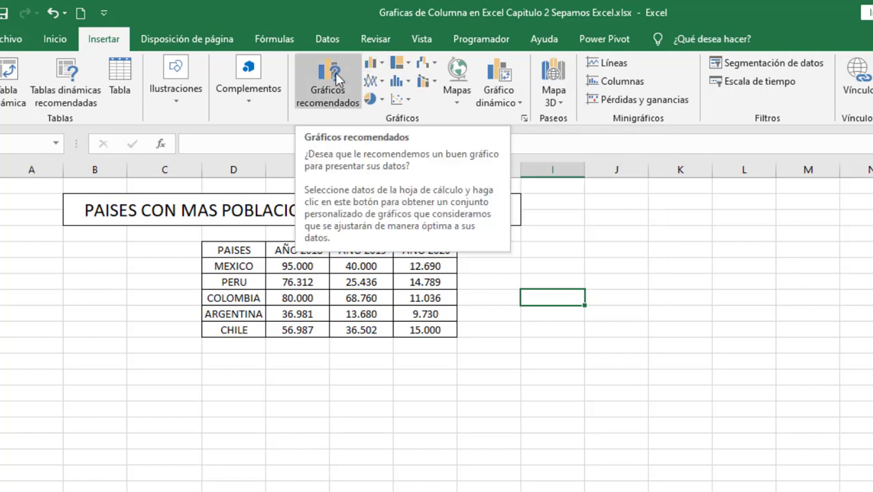
click(235, 249)
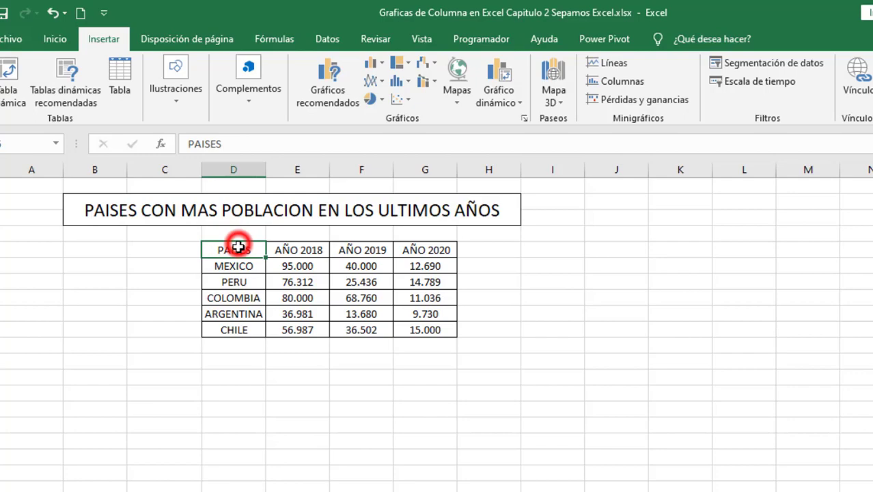
click(318, 72)
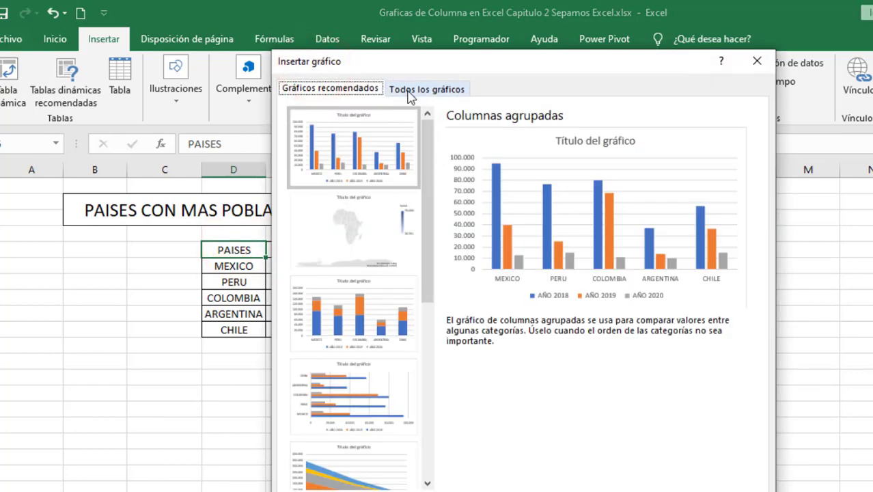
click(380, 219)
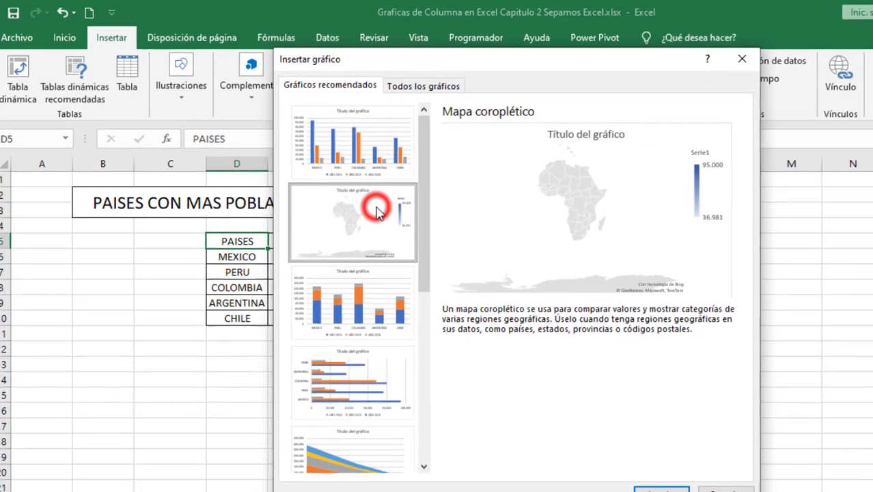
click(369, 136)
mouse_move(414, 123)
mouse_down()
mouse_move(408, 287)
mouse_move(414, 103)
mouse_up()
click(412, 78)
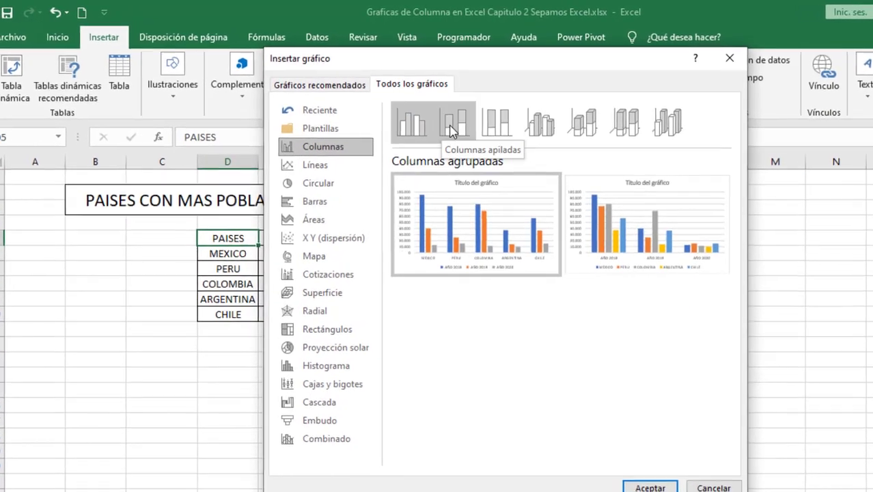
click(452, 123)
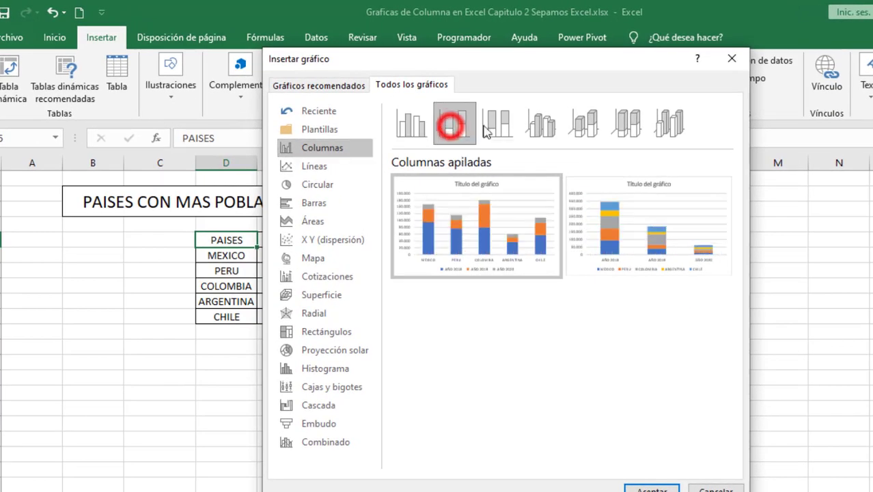
click(496, 123)
click(571, 123)
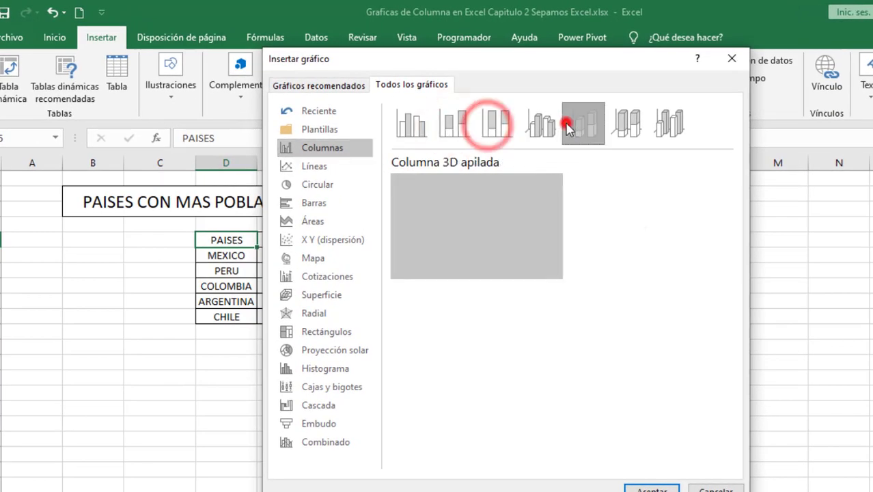
click(316, 204)
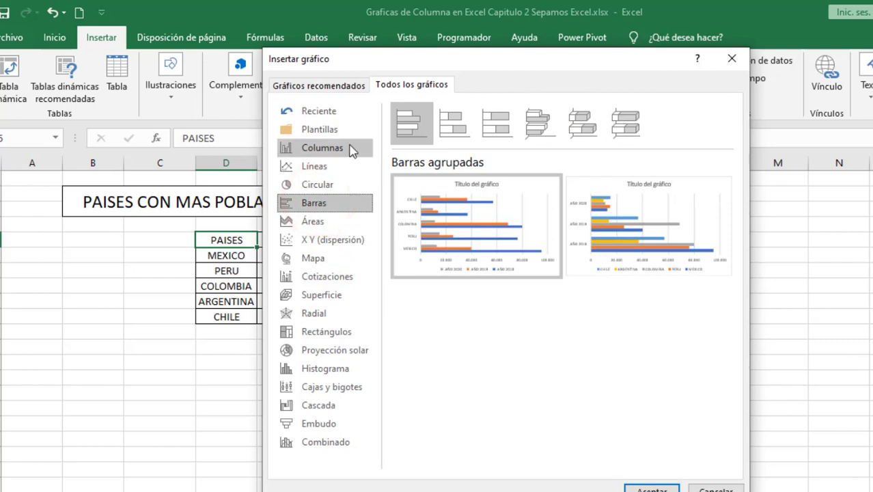
click(348, 148)
click(451, 126)
click(497, 126)
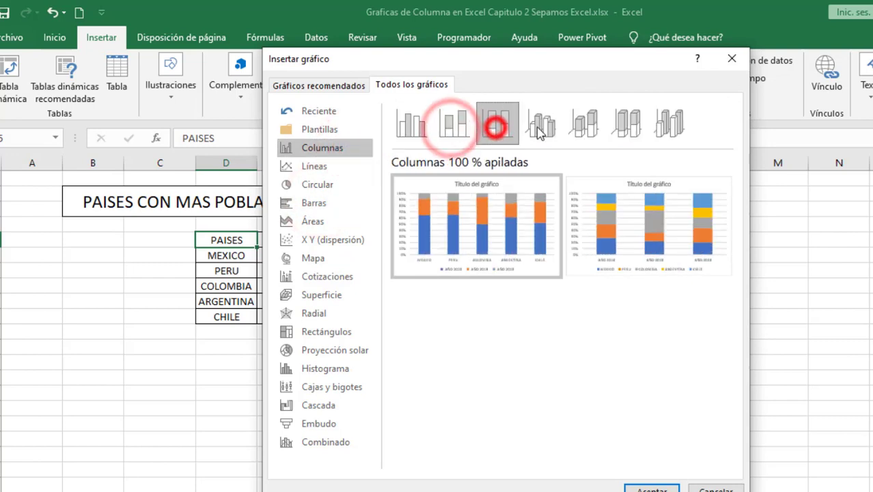
click(542, 123)
click(581, 123)
click(611, 124)
click(669, 123)
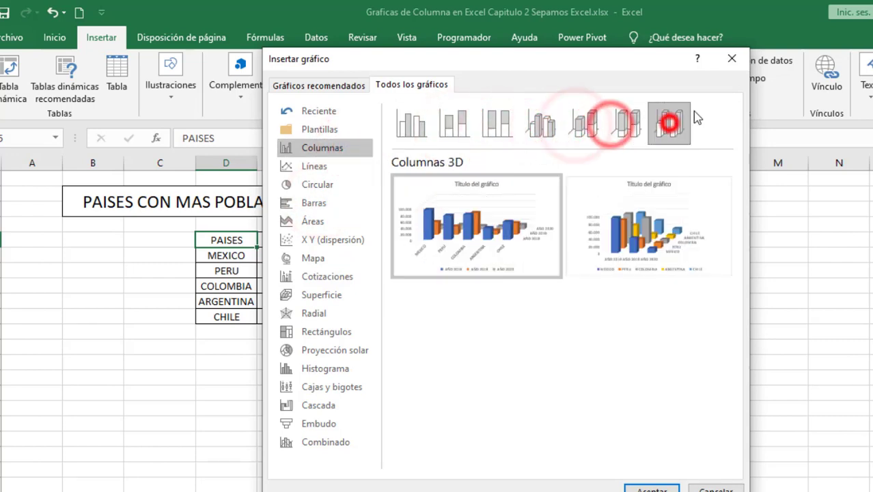
click(732, 60)
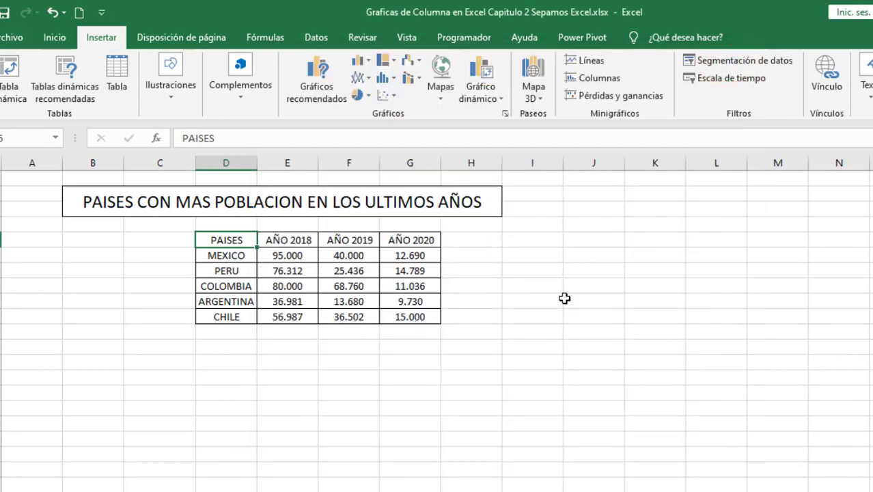
Step: Insert a clustered column chart of the countries and their 2018 values (D5:E10)
click(564, 299)
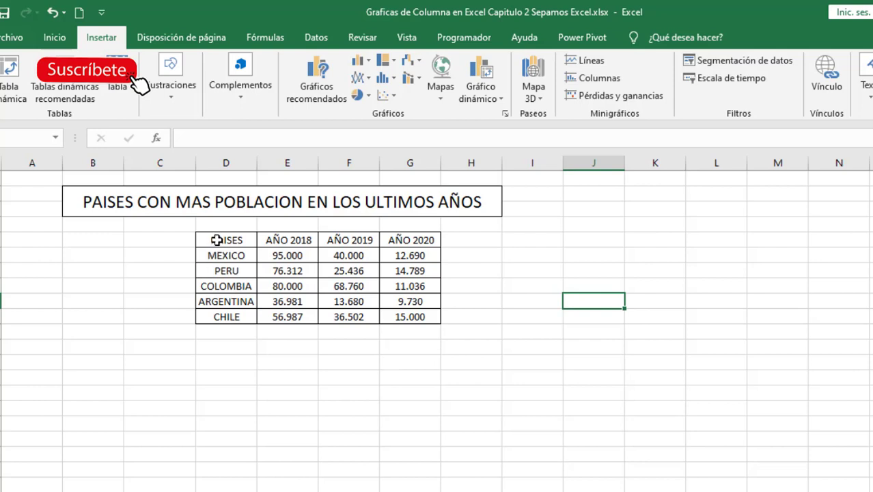
drag(217, 239, 285, 311)
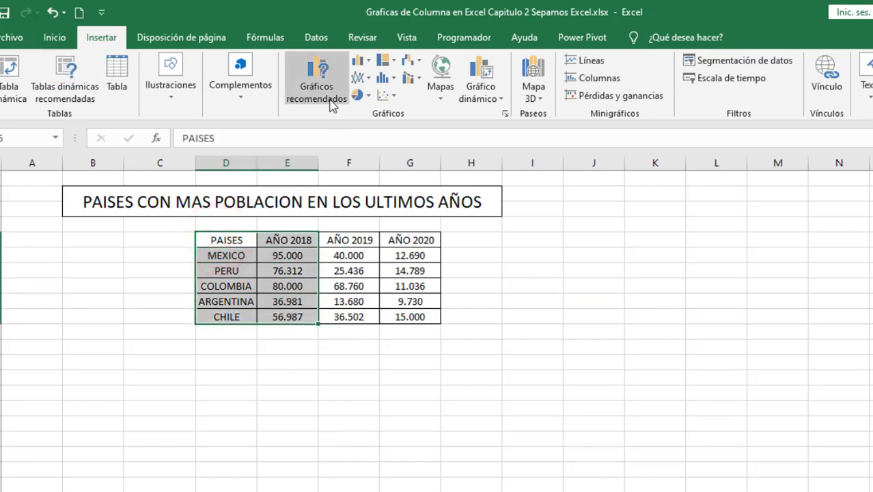
click(355, 66)
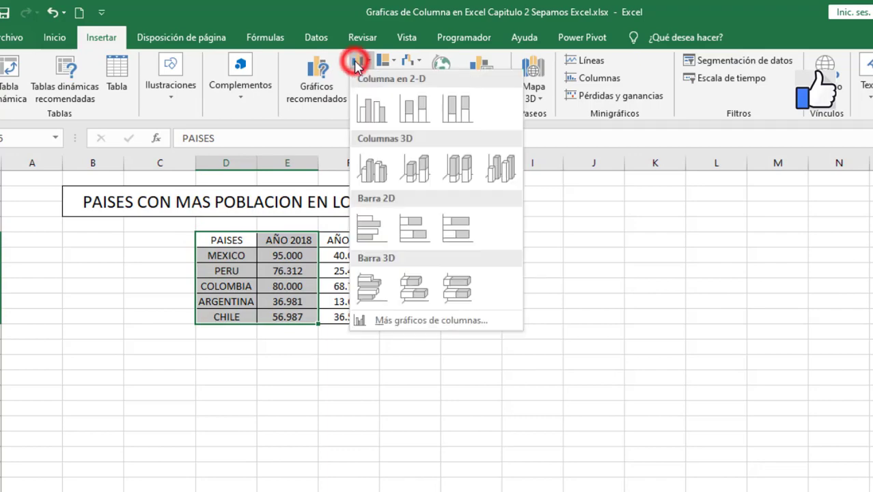
click(373, 121)
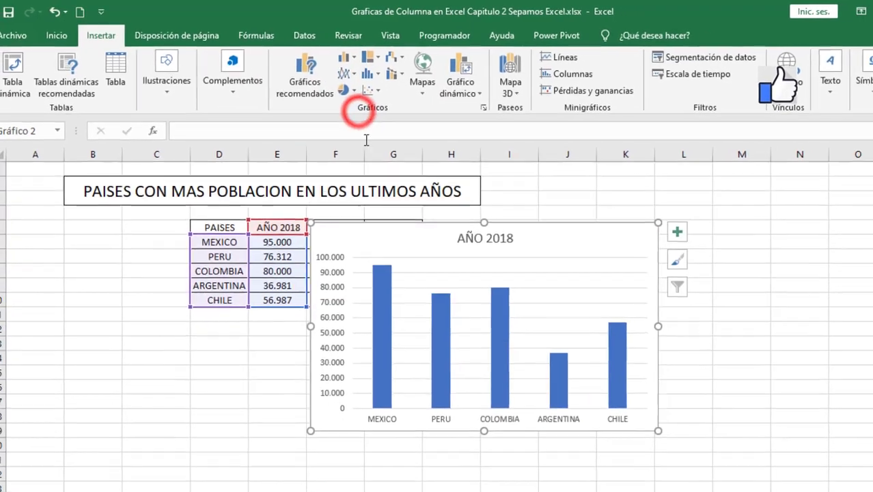
mouse_move(370, 207)
mouse_down()
mouse_move(503, 199)
mouse_move(494, 194)
mouse_up()
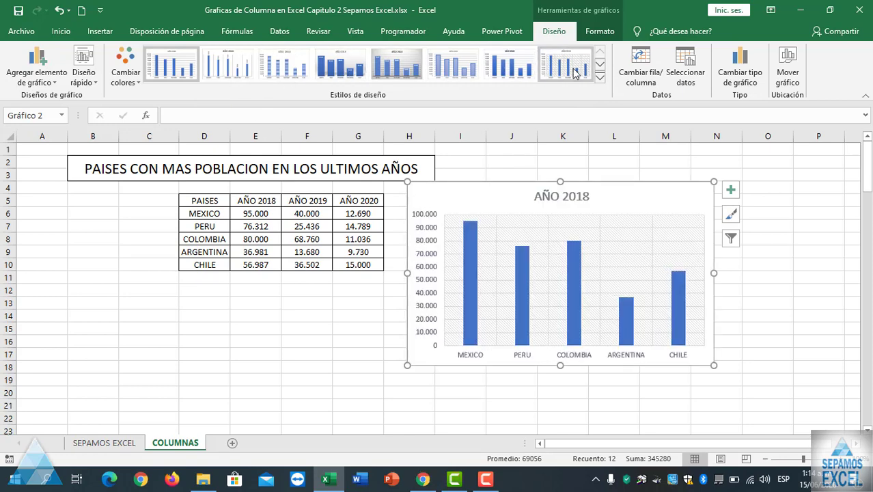
click(600, 77)
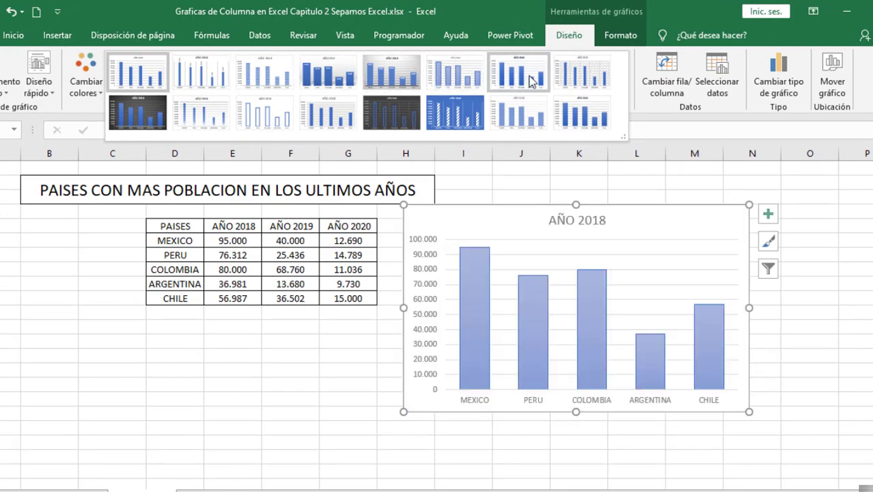
click(644, 179)
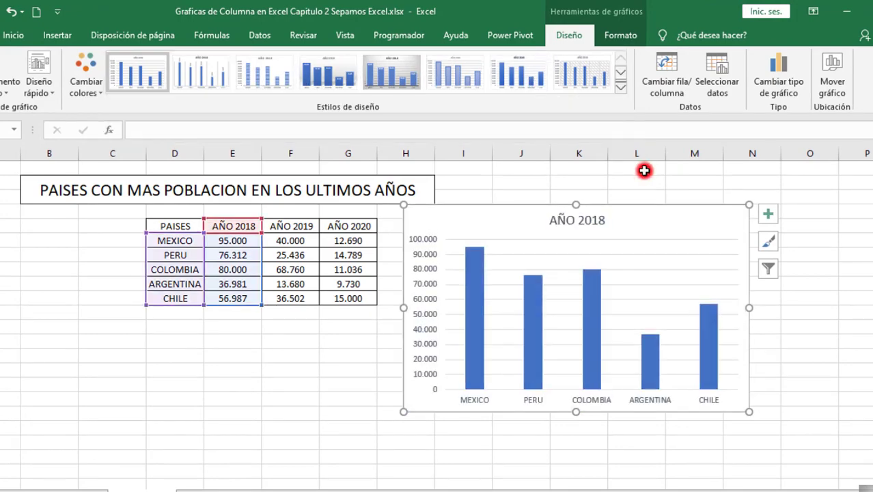
click(633, 210)
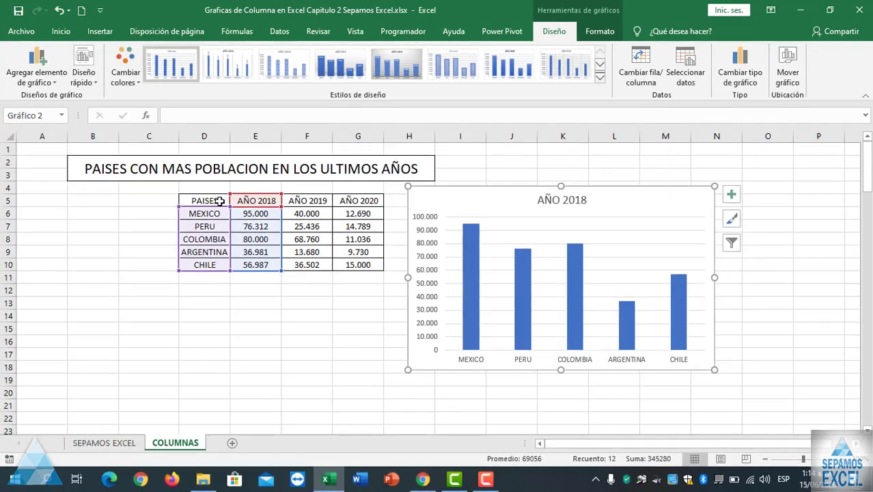
Step: Click through the table's PAISES and AÑO 2018–2020 header cells
click(203, 201)
click(246, 199)
click(300, 213)
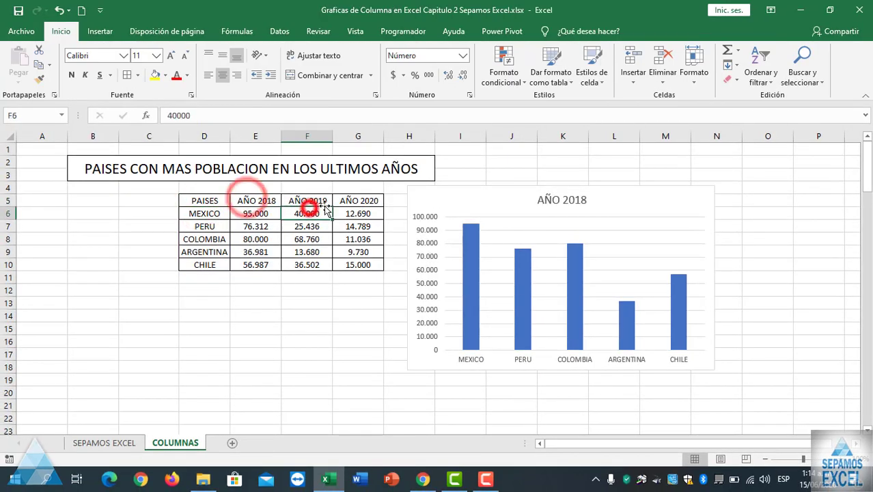
click(356, 200)
click(321, 200)
click(274, 201)
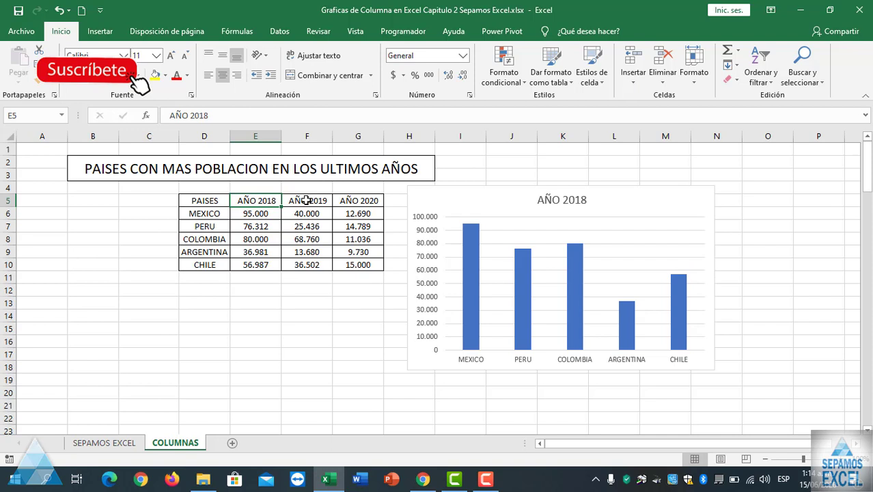
click(306, 200)
Step: Nudge the AÑO 2018 chart slightly up and left, closer to the table
click(347, 200)
drag(492, 207, 488, 196)
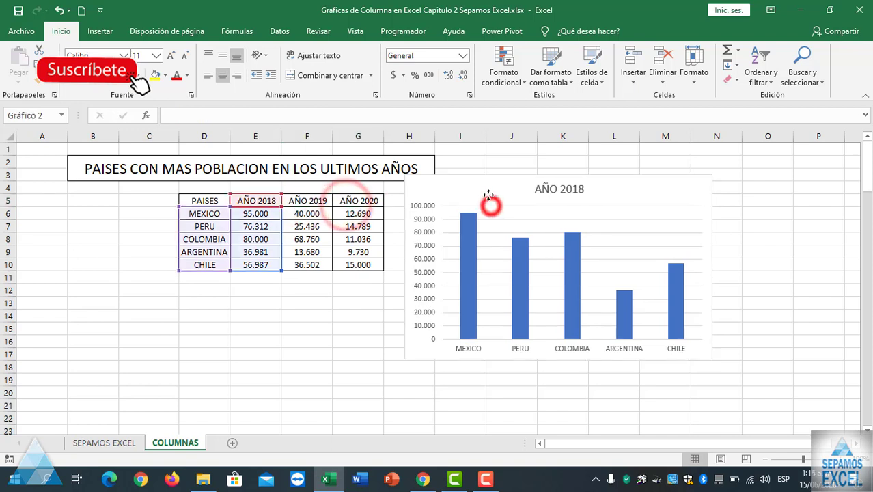
click(312, 200)
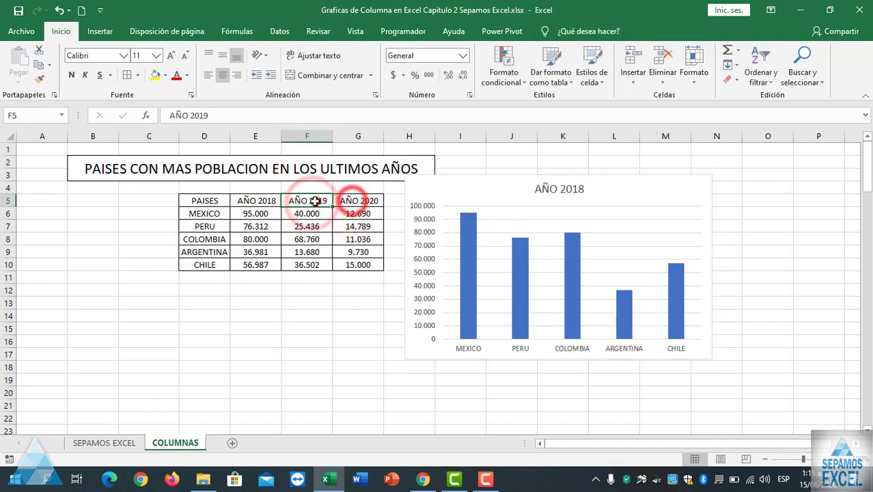
click(246, 200)
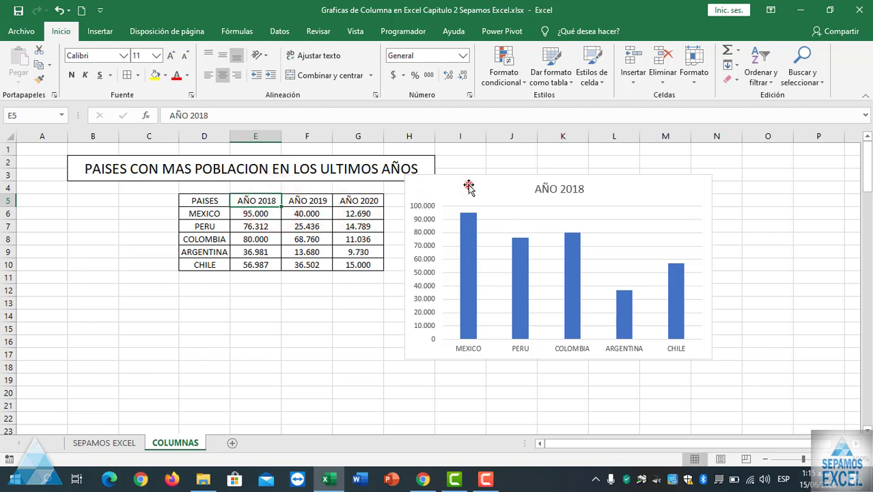
click(469, 186)
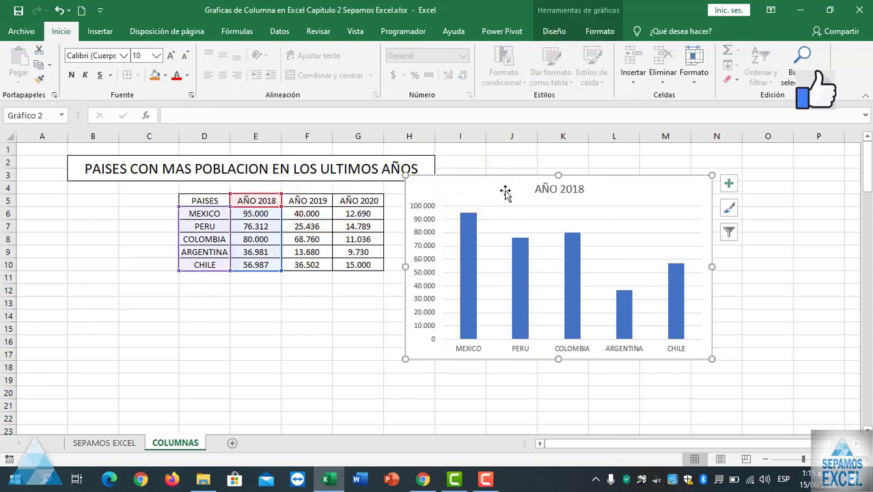
drag(505, 193, 488, 197)
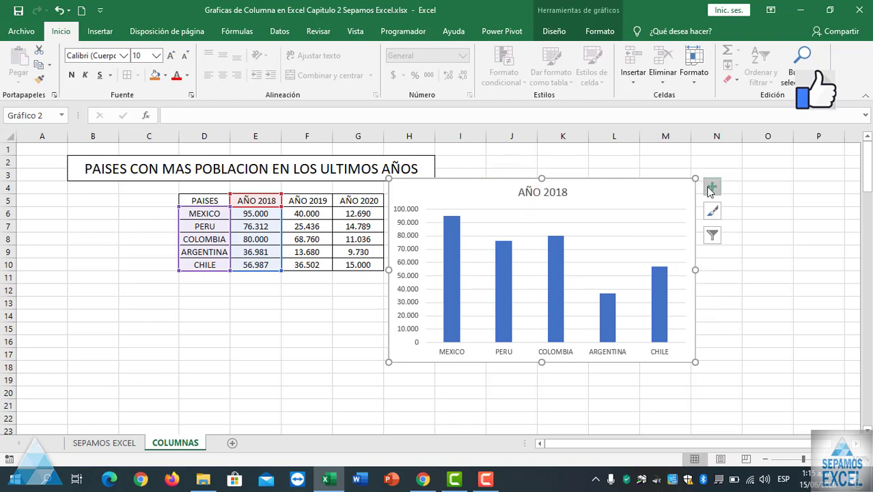
Step: Turn on axis titles and data labels from the chart's + menu and open the axis title format pane
click(710, 188)
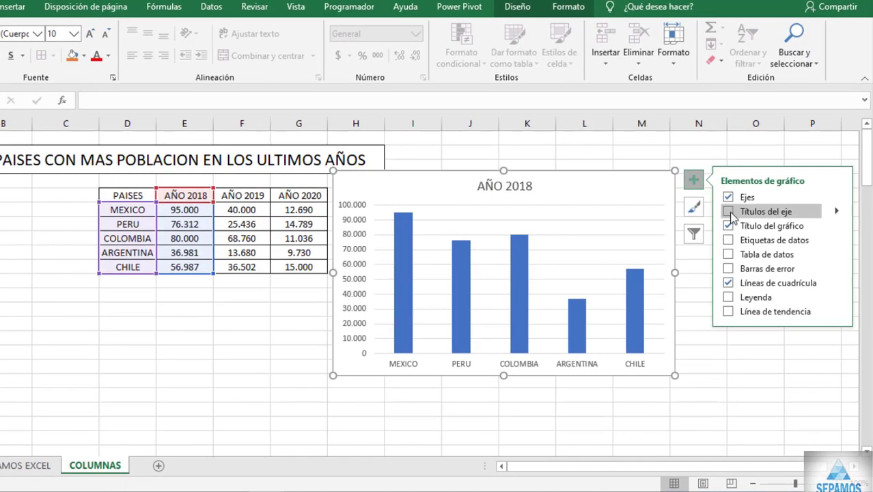
click(730, 212)
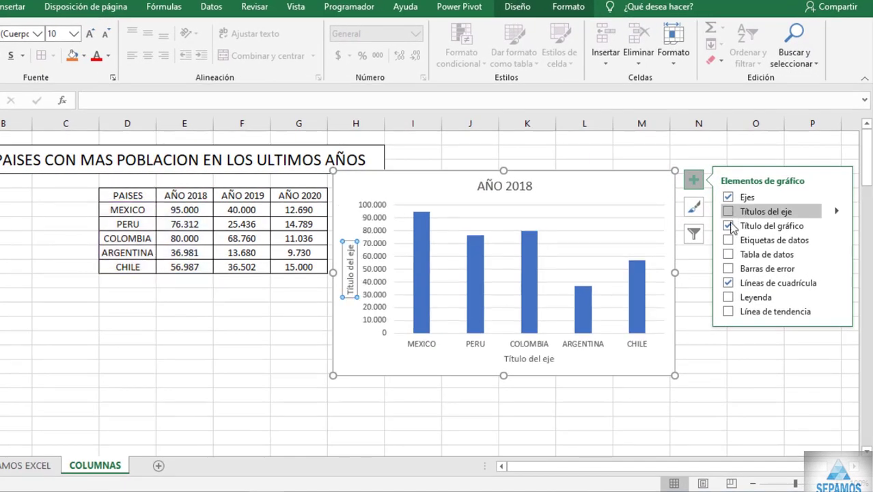
click(730, 240)
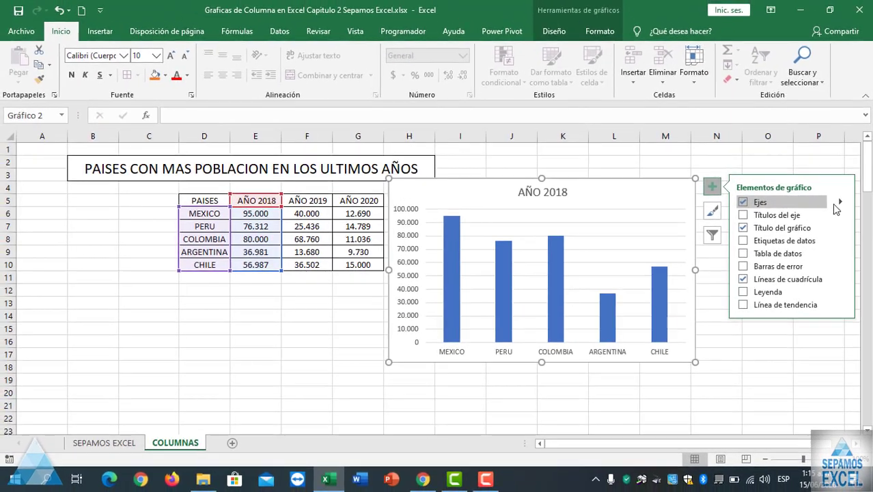
click(838, 216)
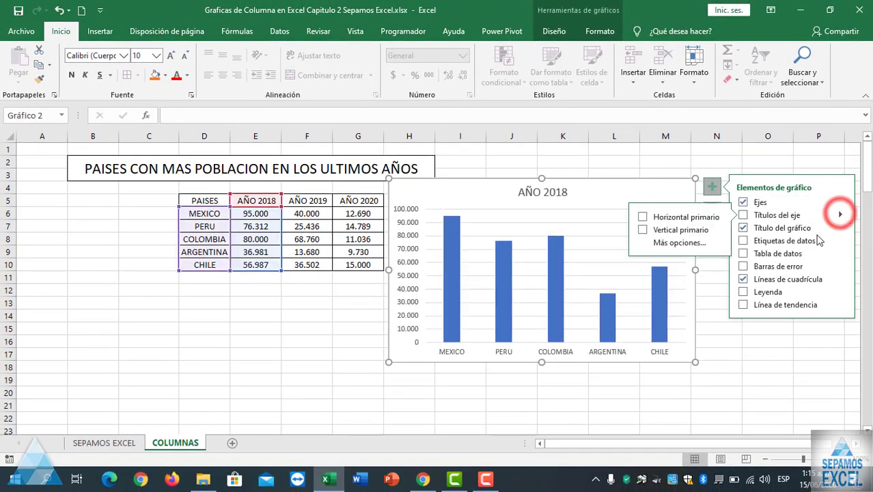
click(712, 240)
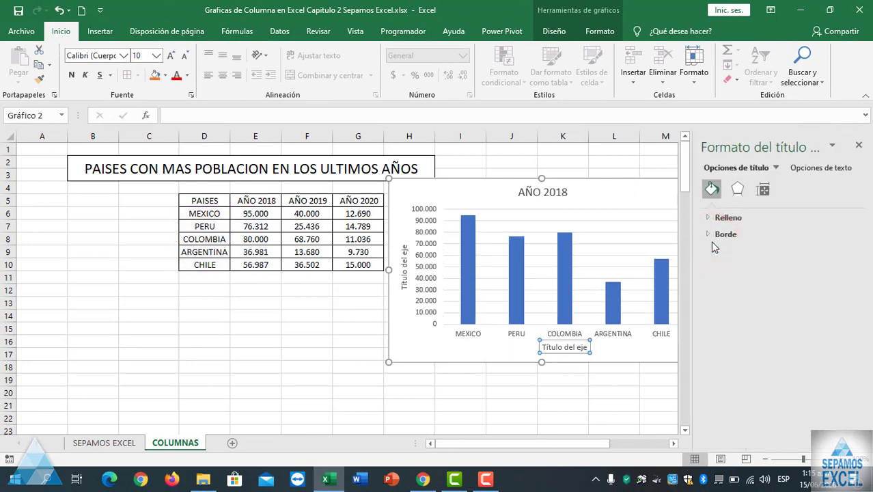
Step: Browse the axis title's Sombra and Iluminado effects without applying any, then close the pane
click(737, 189)
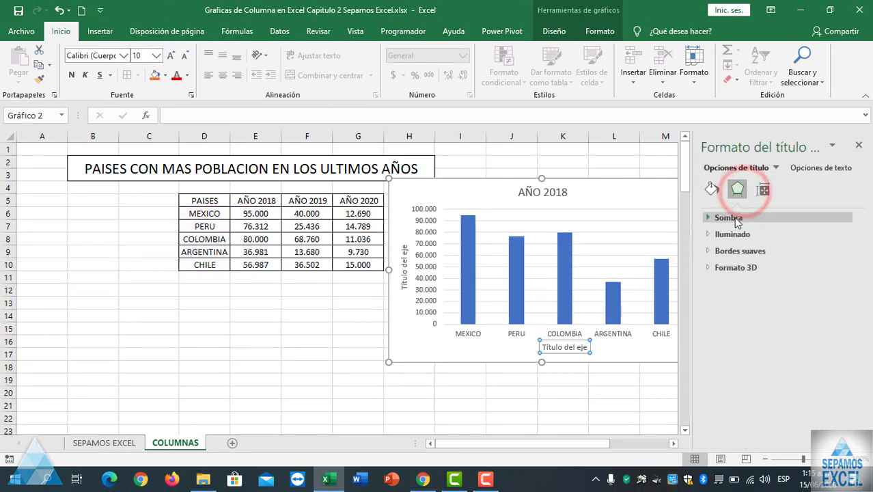
click(729, 220)
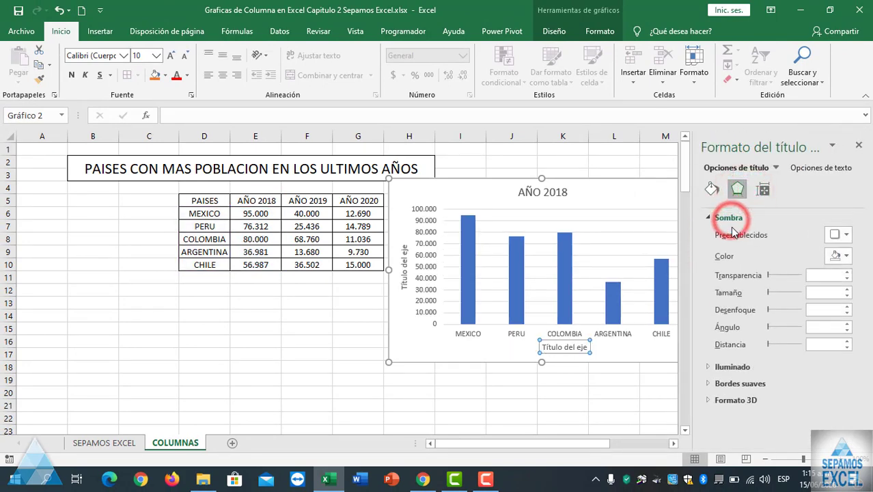
click(732, 367)
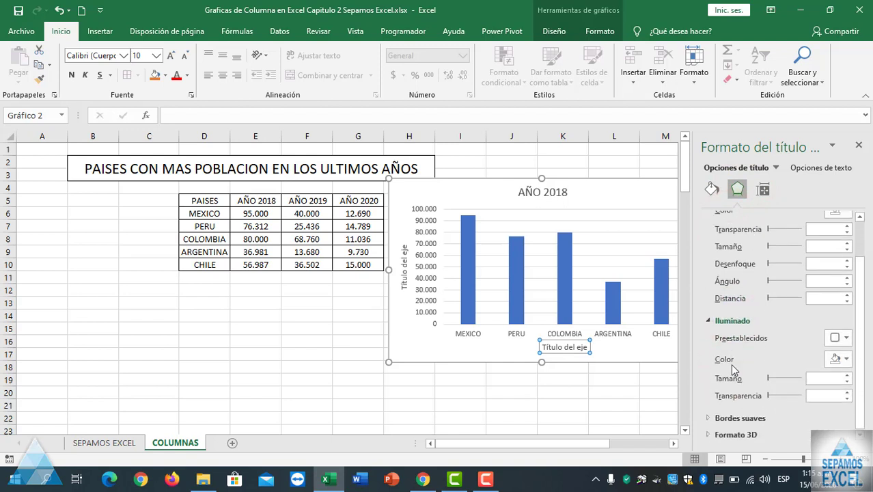
scroll(807, 292, up, 1)
click(843, 237)
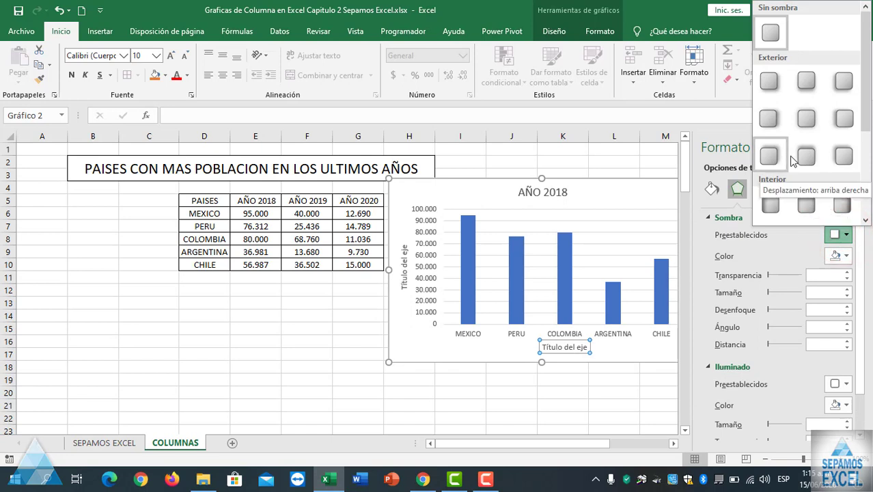
click(783, 245)
click(859, 144)
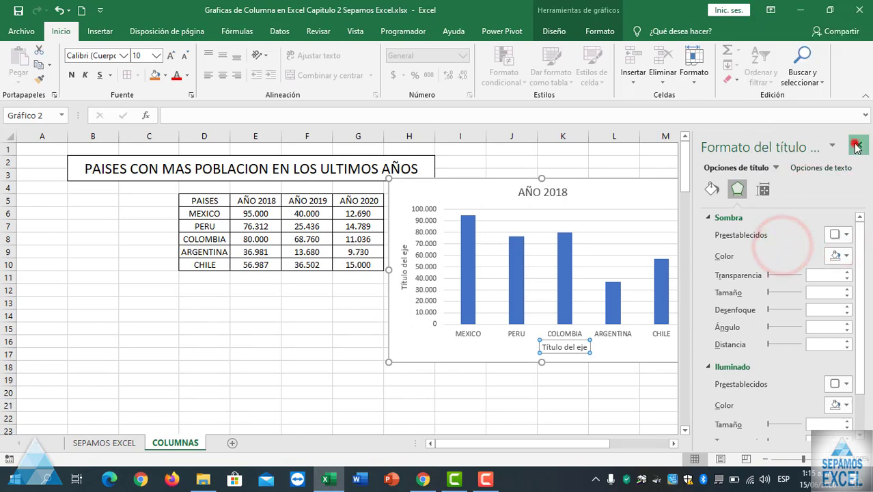
click(669, 197)
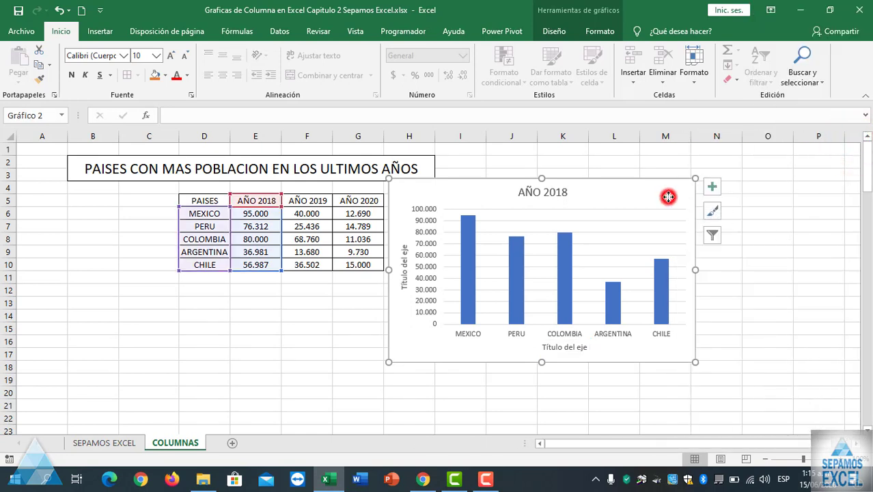
Step: Drag the AÑO 2018 chart left over the table and close the formatting pane
click(473, 232)
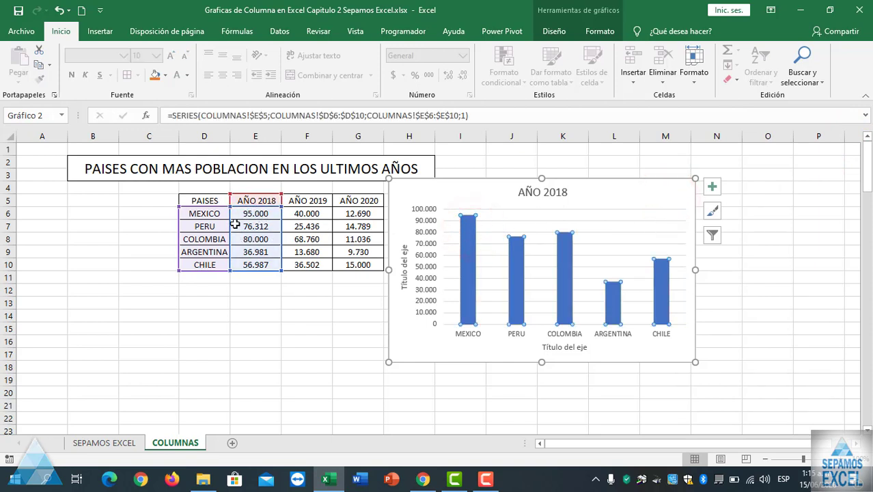
click(469, 238)
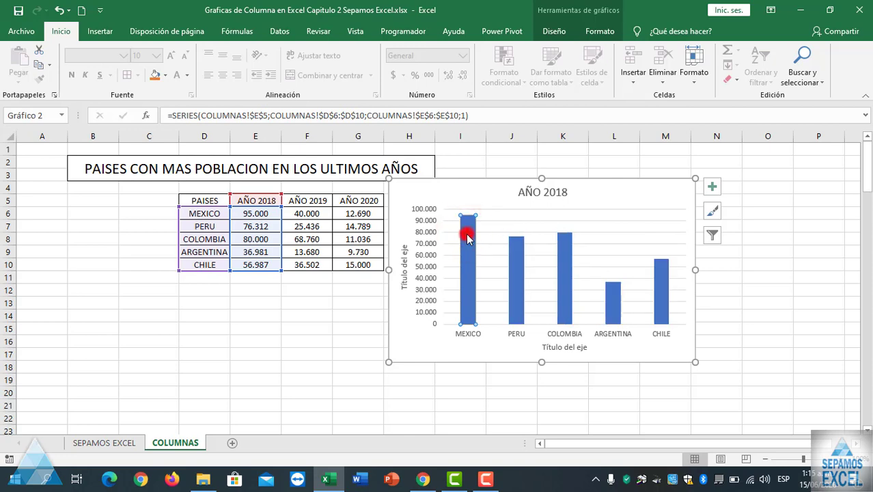
double_click(468, 237)
drag(500, 199, 352, 214)
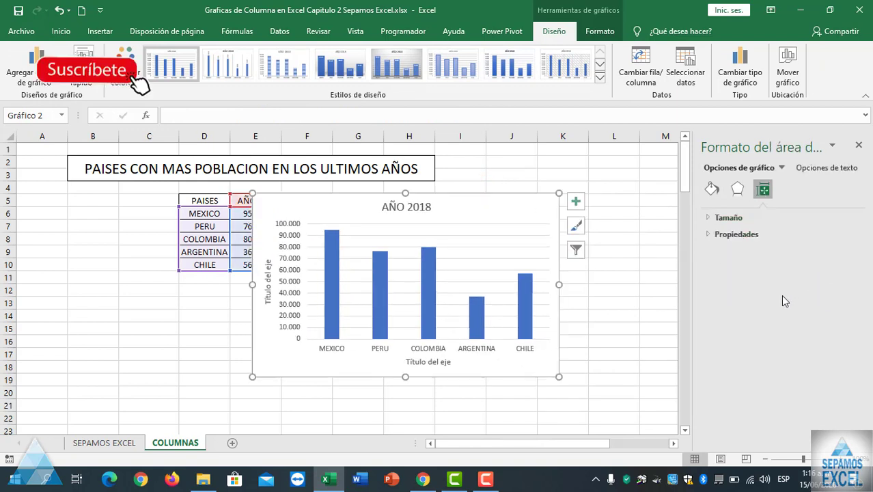
click(737, 190)
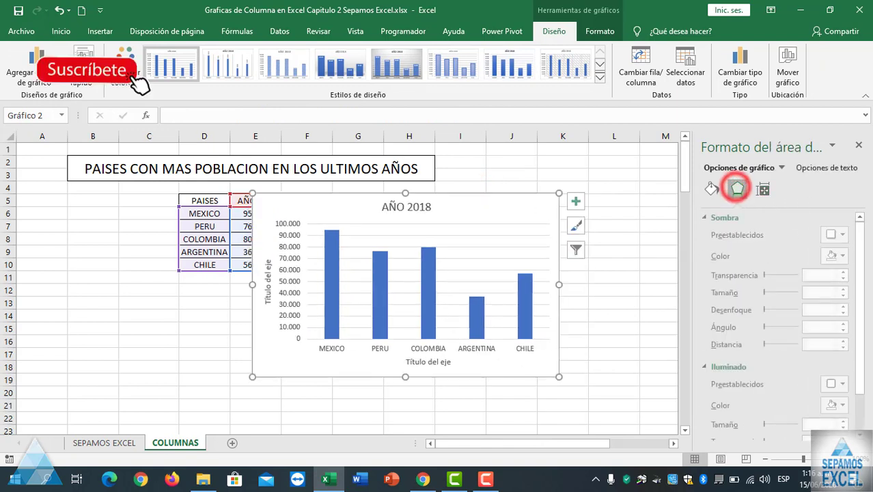
click(859, 145)
Step: Reopen Formato de punto de datos for the MEXICO column to show its gap width
click(335, 273)
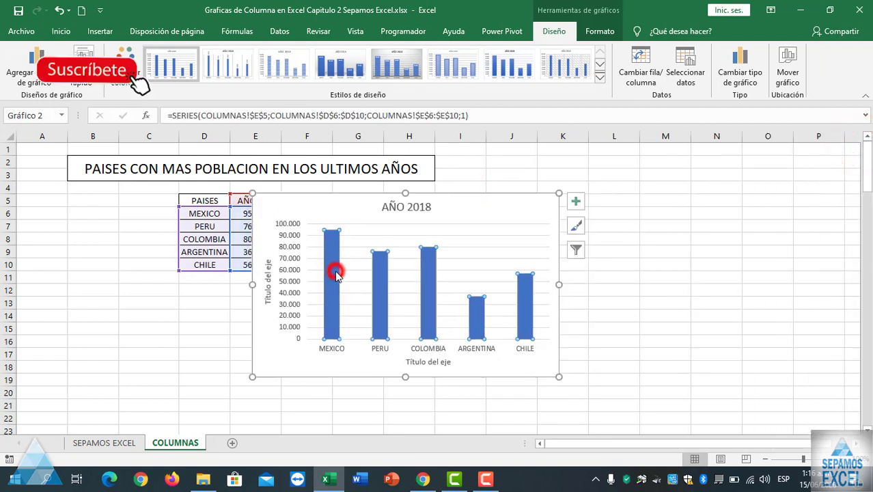
click(334, 273)
double_click(335, 273)
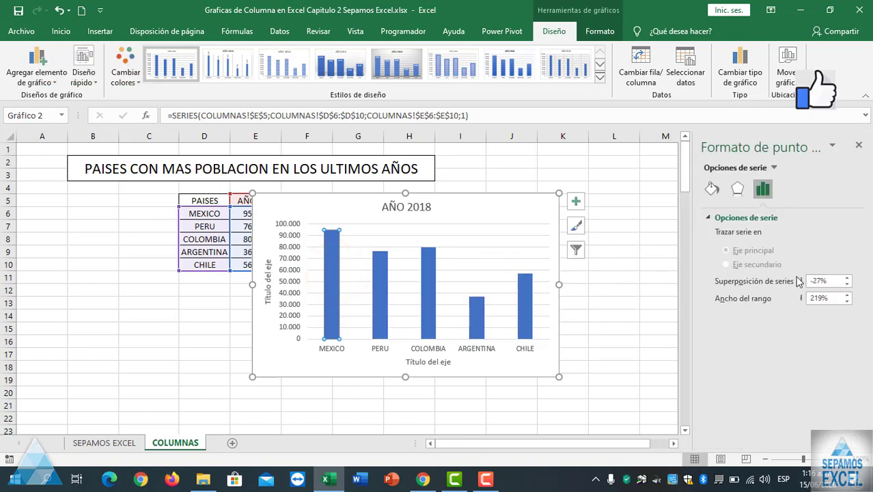
Step: Adjust Ancho del rango to 215% with the spinner and close the series pane
click(848, 301)
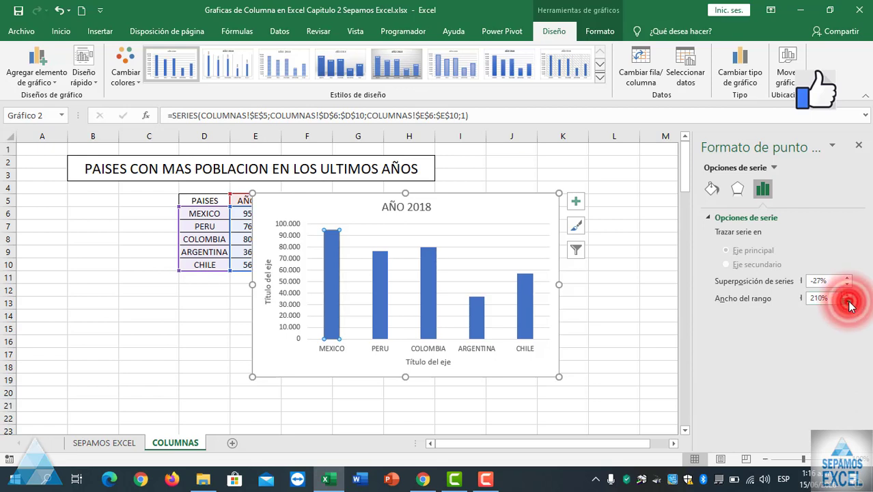
click(847, 295)
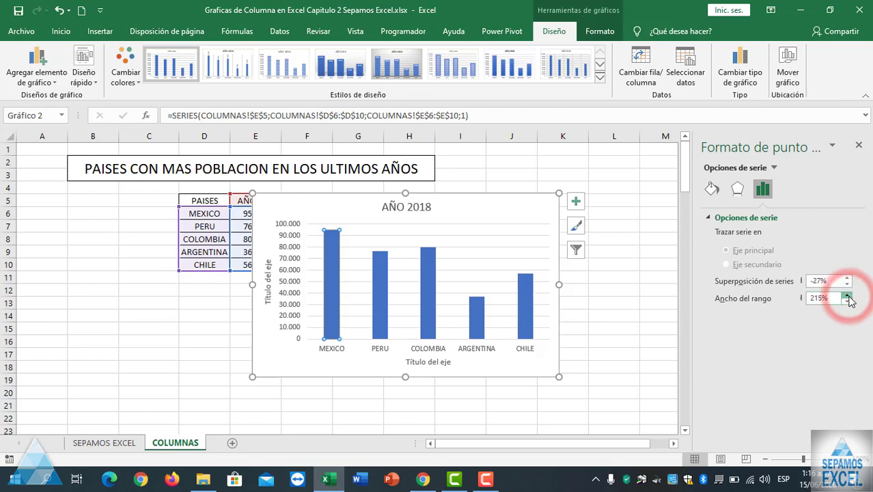
click(848, 295)
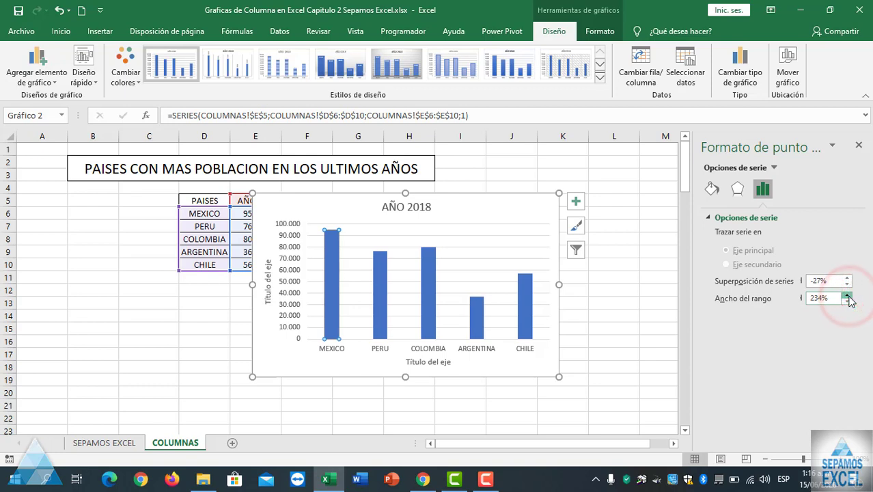
click(847, 296)
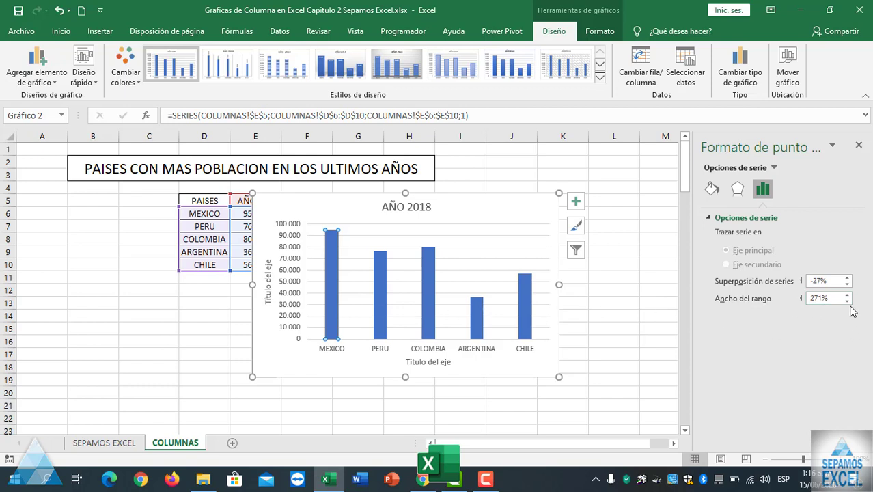
click(847, 303)
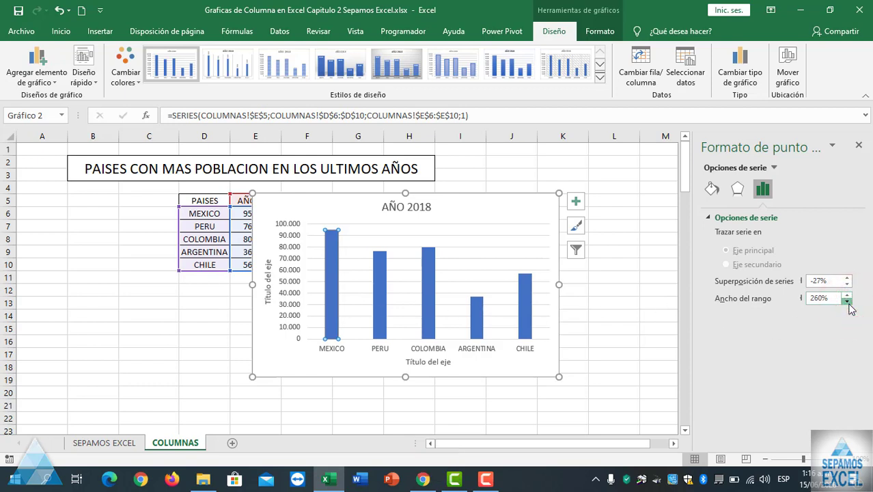
click(847, 303)
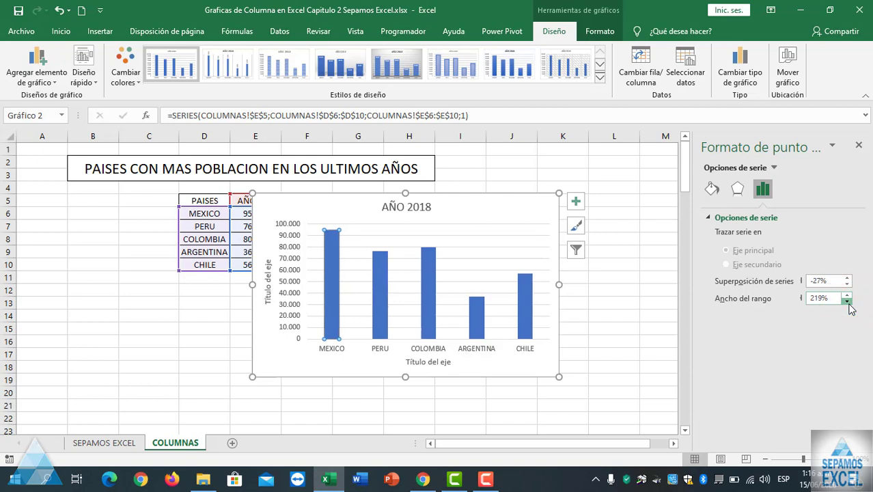
click(847, 303)
click(847, 303)
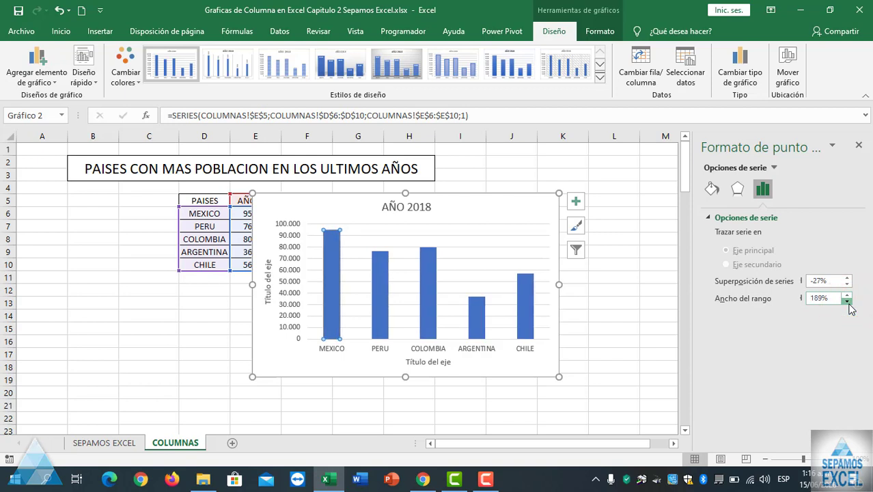
click(847, 295)
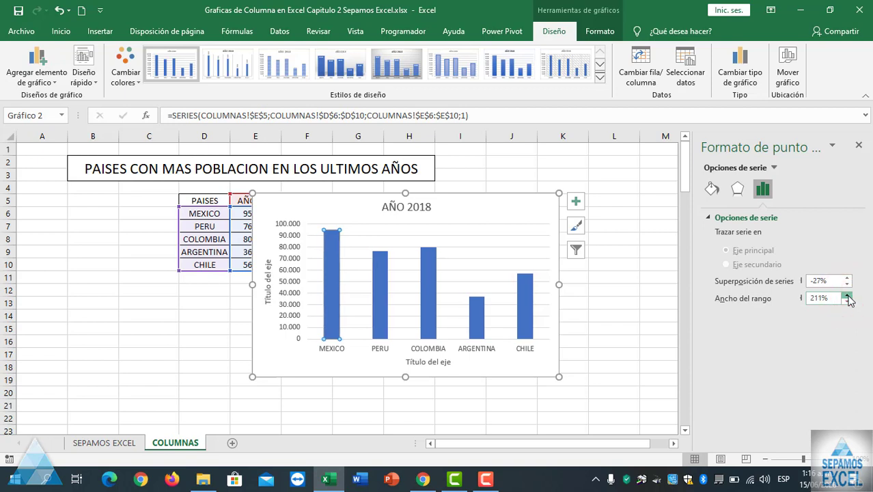
click(848, 296)
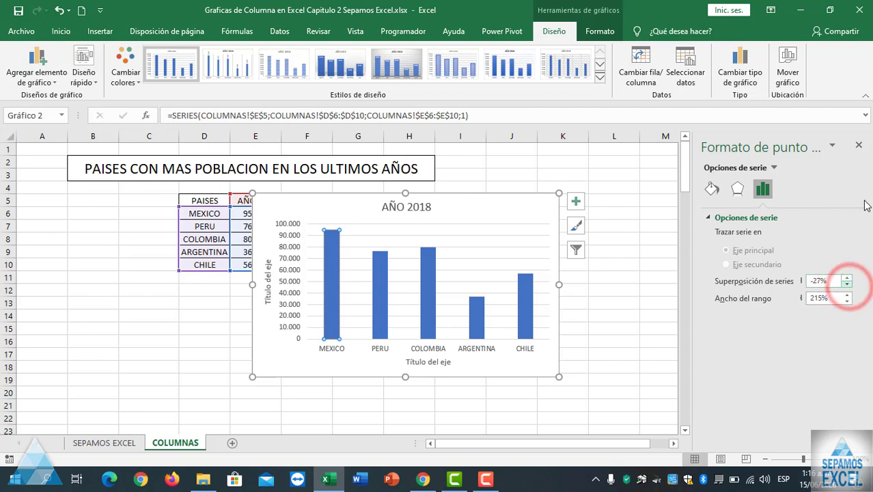
click(860, 146)
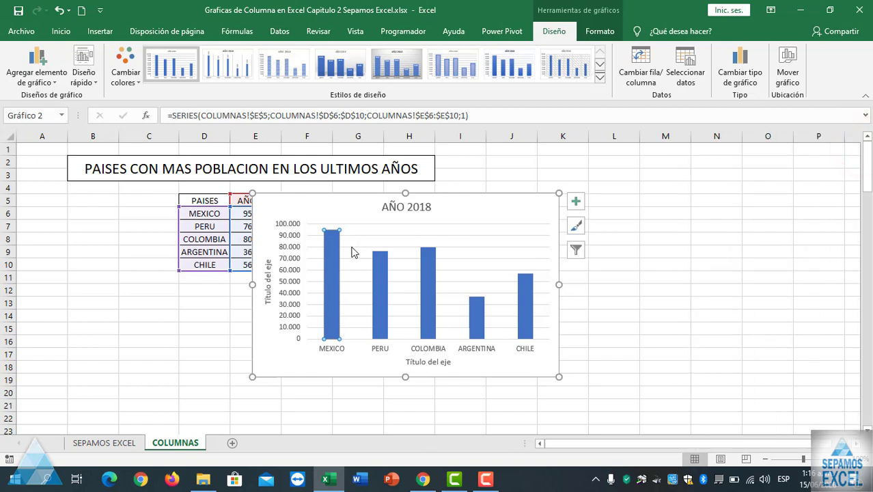
right_click(330, 256)
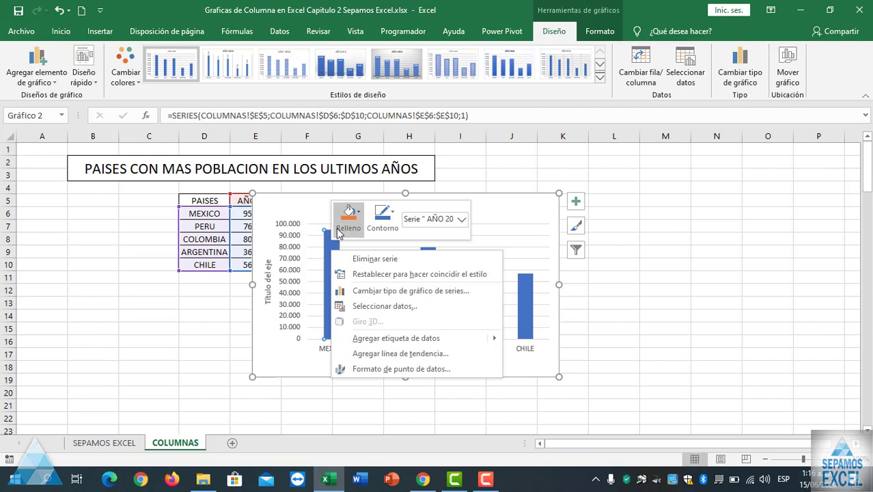
click(339, 227)
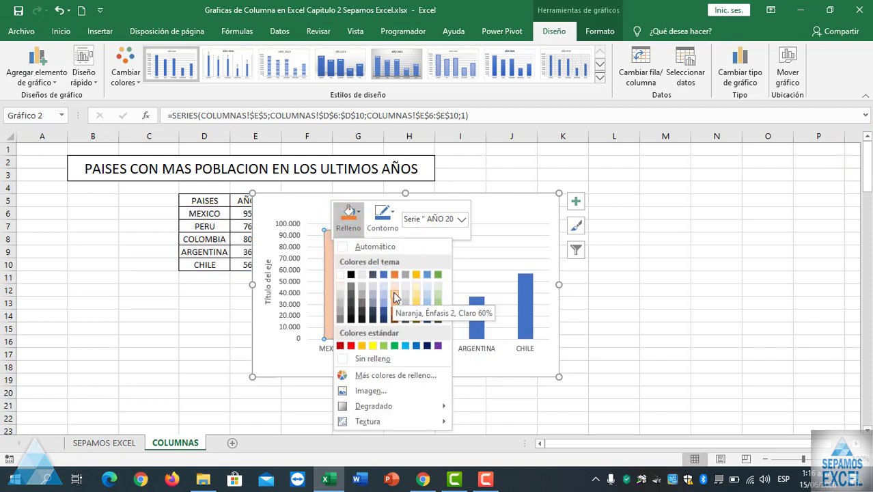
click(514, 206)
right_click(526, 289)
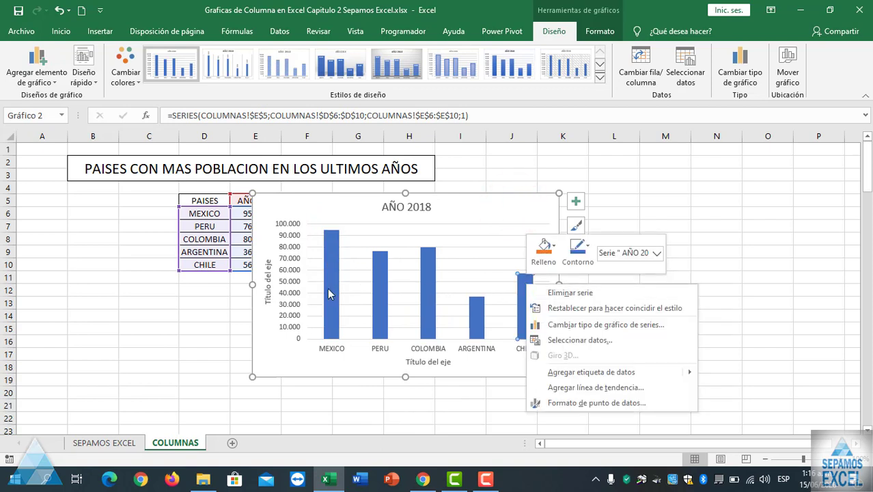
right_click(379, 326)
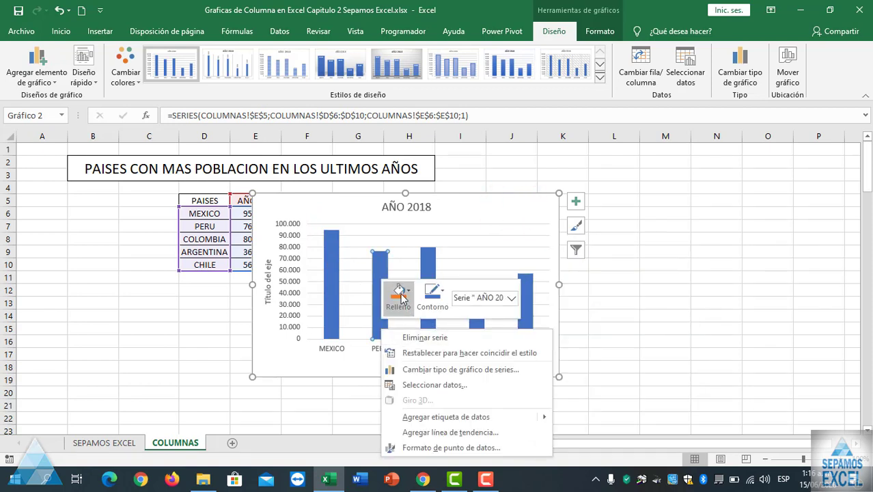
click(400, 294)
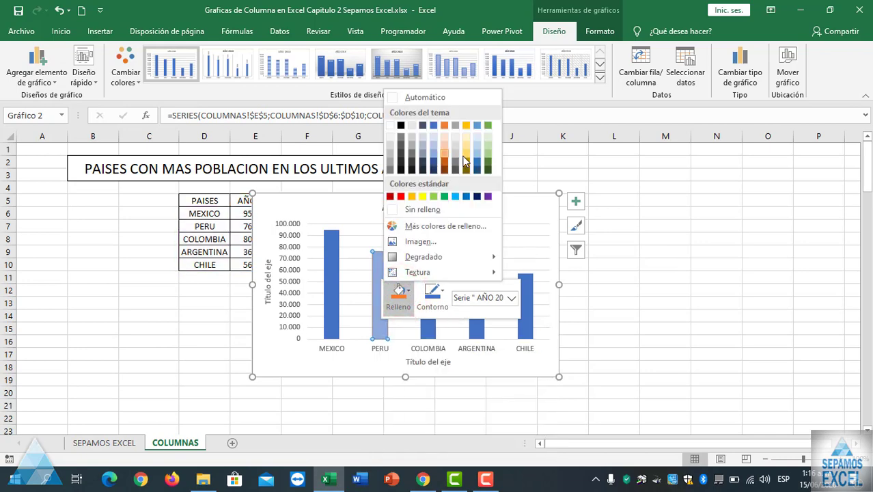
click(524, 215)
click(338, 354)
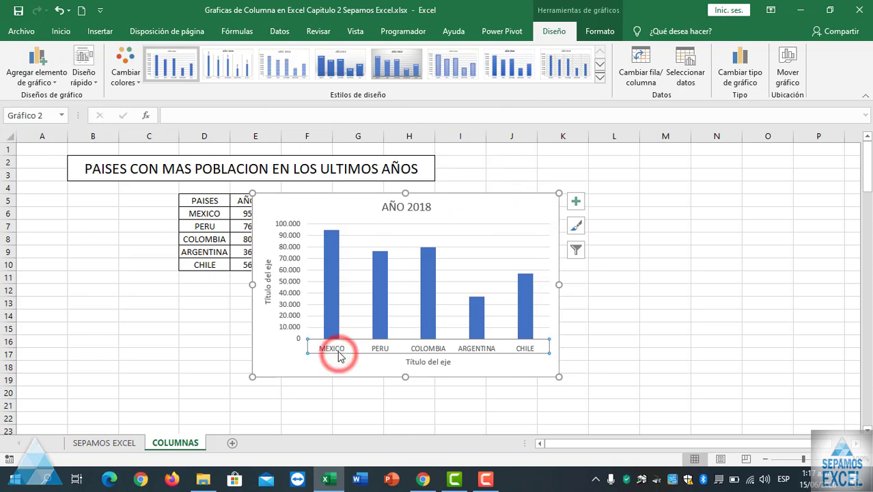
Step: Set the chart's country labels to font size 10
click(59, 32)
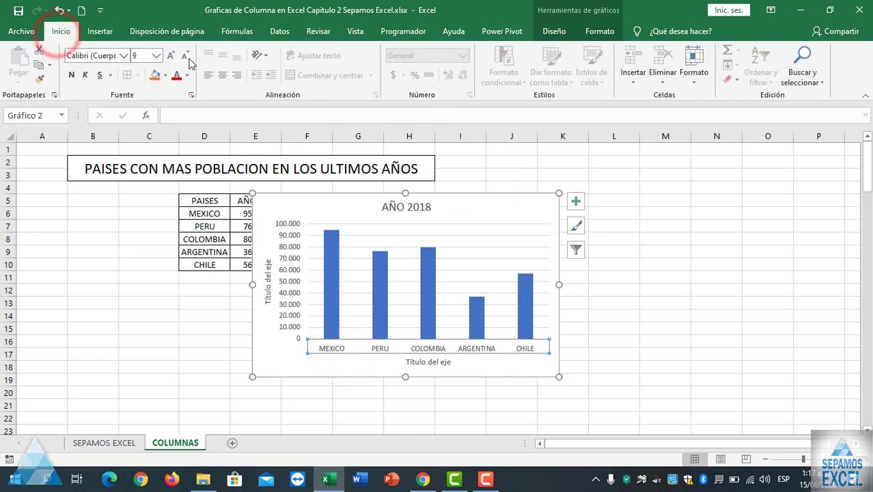
click(157, 56)
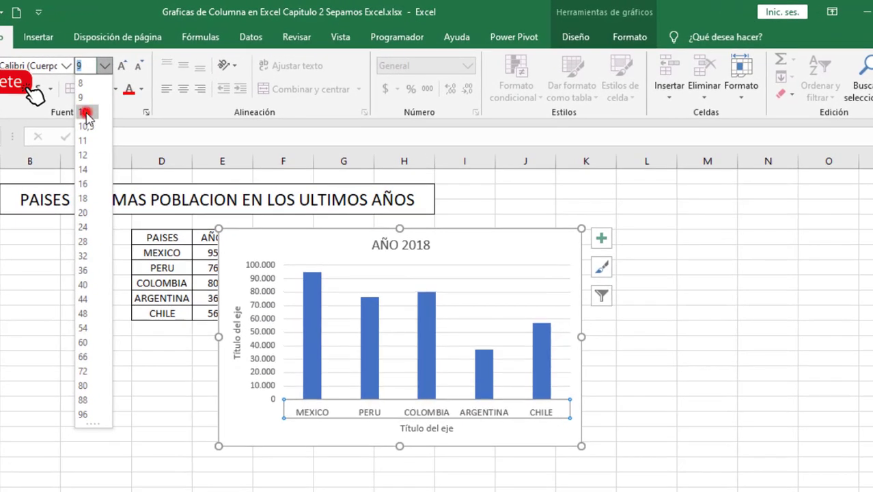
click(85, 112)
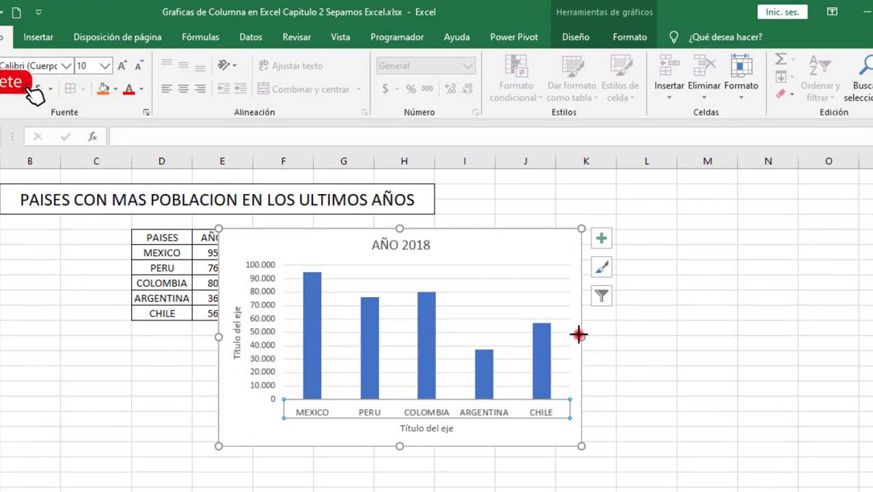
Step: Widen the AÑO 2018 chart and move it to the right of the population table
drag(579, 335, 653, 331)
drag(518, 253, 644, 254)
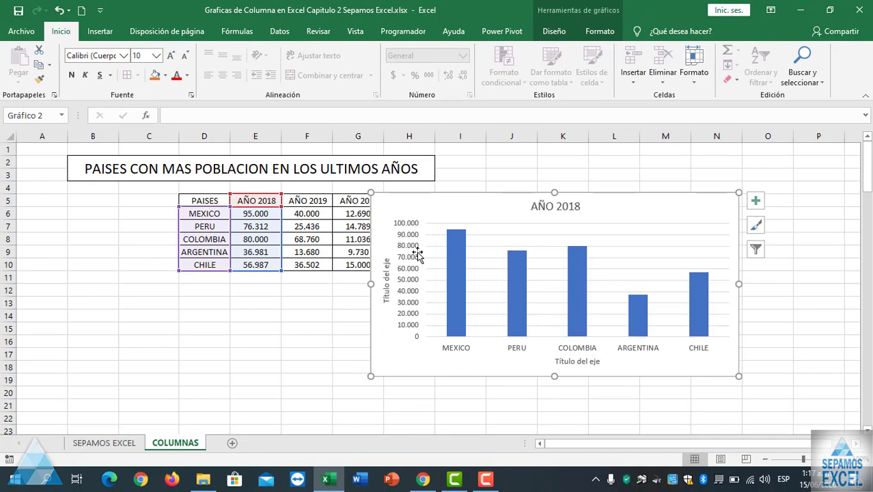
click(418, 252)
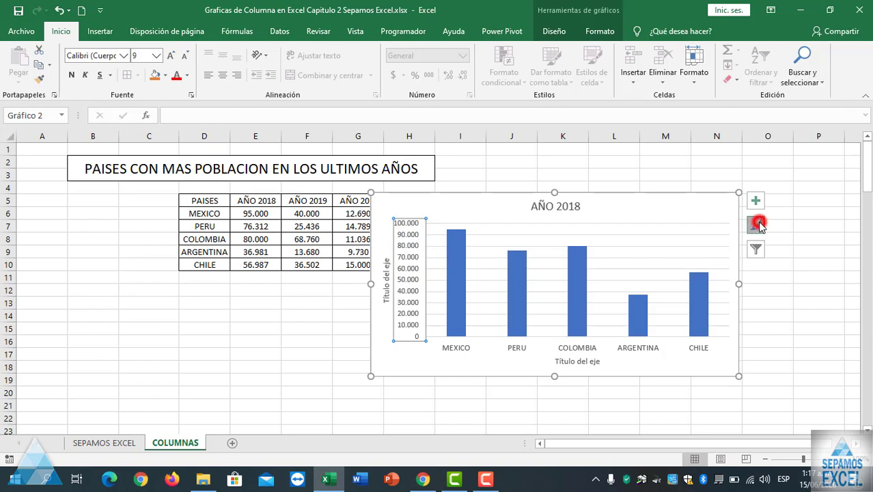
Step: Browse chart styles without applying one, then open the chart filters listing AÑO 2018 and five countries
click(759, 224)
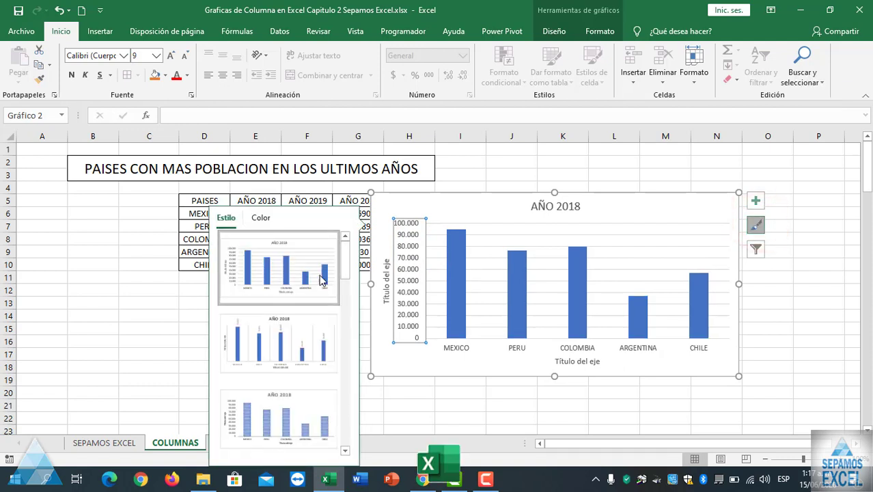
scroll(296, 353, down, 3)
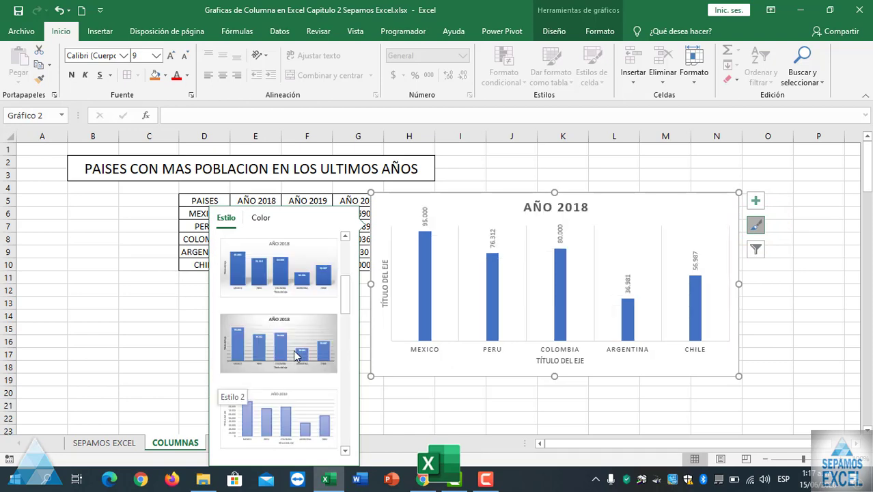
scroll(296, 353, down, 2)
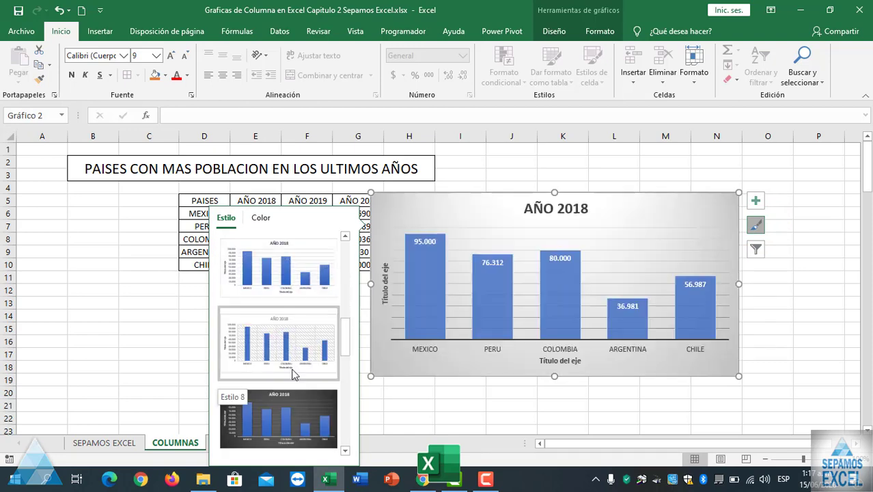
click(604, 30)
click(554, 34)
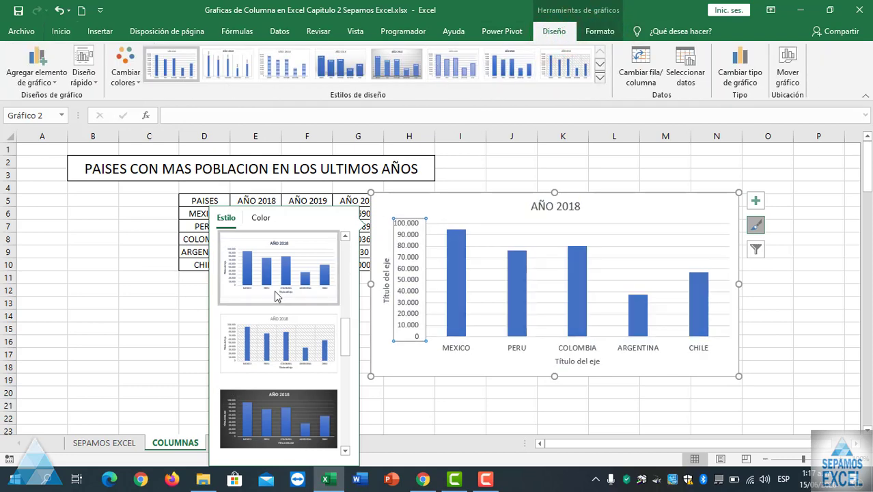
click(664, 209)
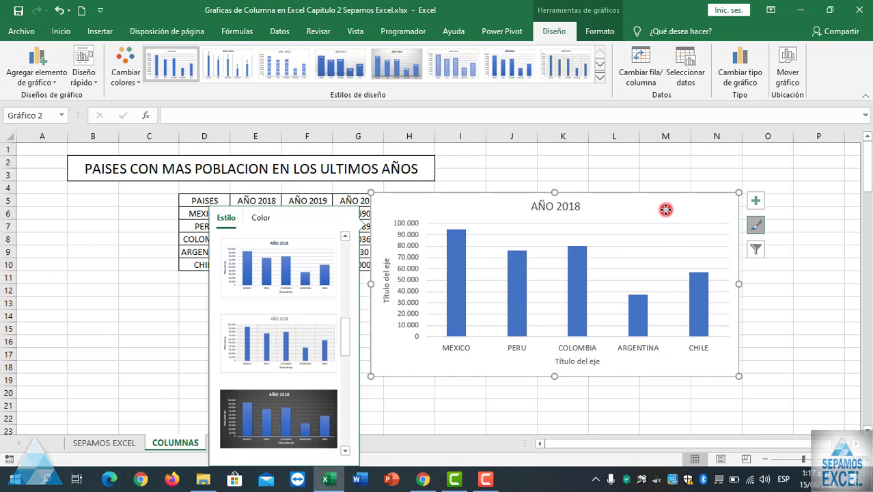
click(755, 250)
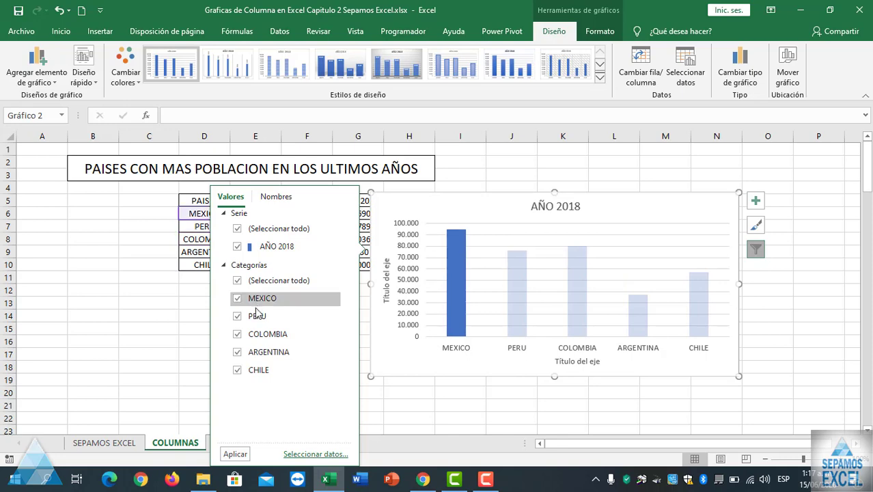
Step: Close the filter and delete the AÑO 2018 chart from the COLUMNAS sheet
click(493, 169)
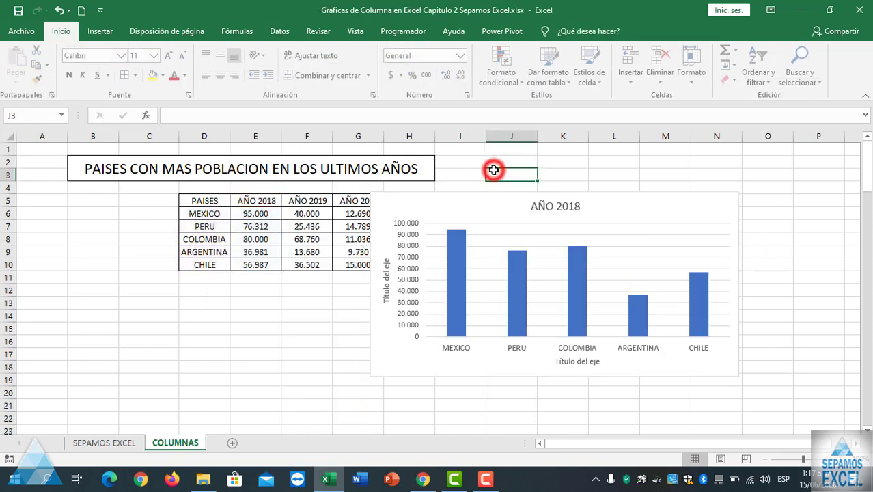
click(644, 203)
key(Delete)
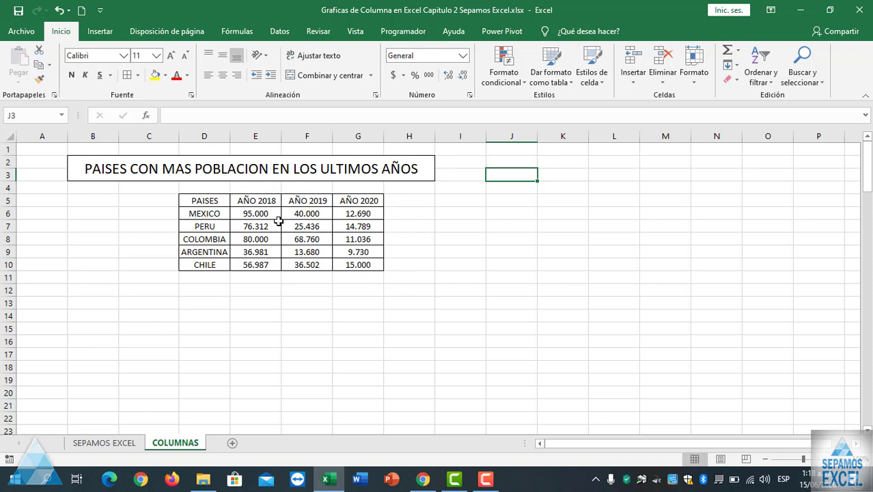
Step: Insert a clustered column chart of the countries' AÑO 2018 and AÑO 2019 values
drag(197, 203, 304, 263)
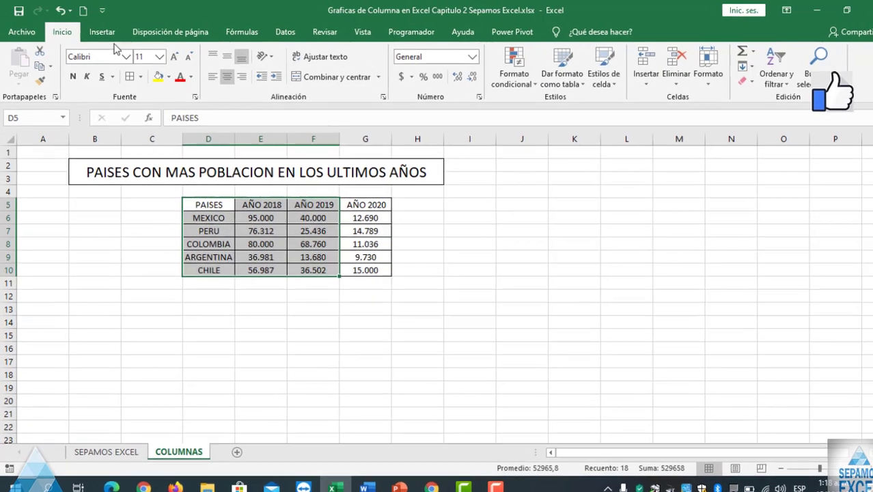
click(100, 31)
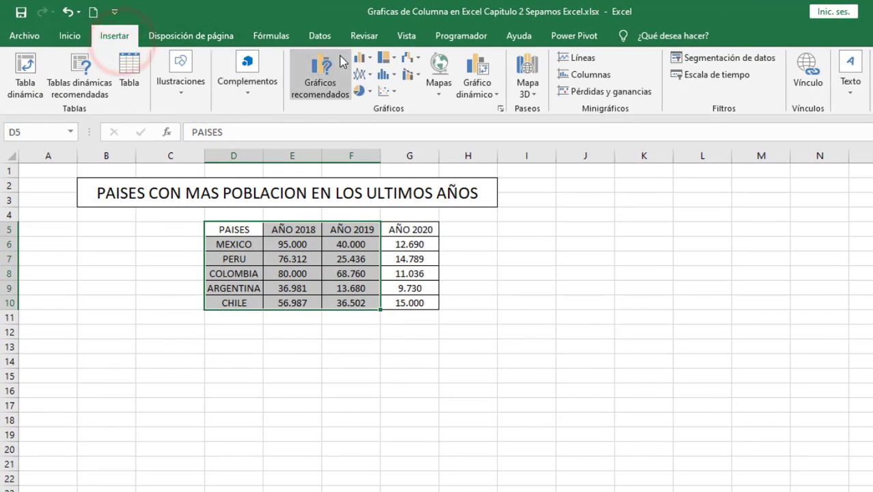
click(359, 58)
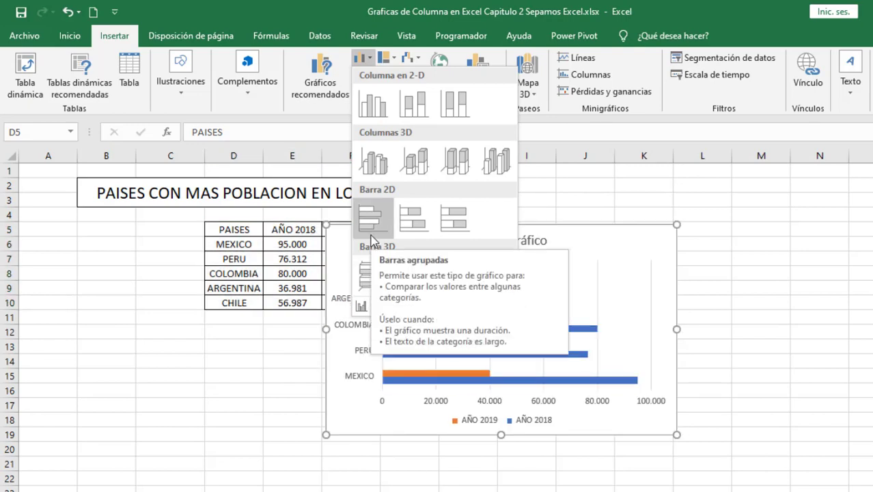
click(377, 107)
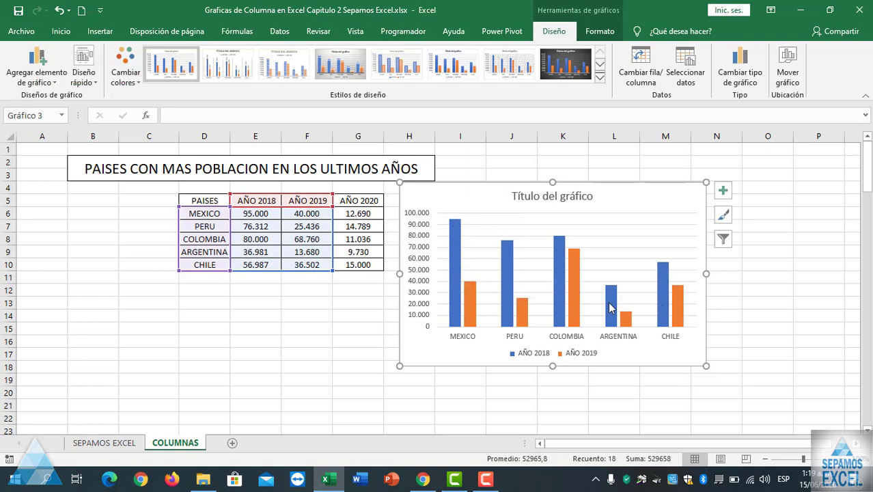
Step: Insert another clustered column chart plotting only the countries' AÑO 2018 values
drag(466, 198, 491, 199)
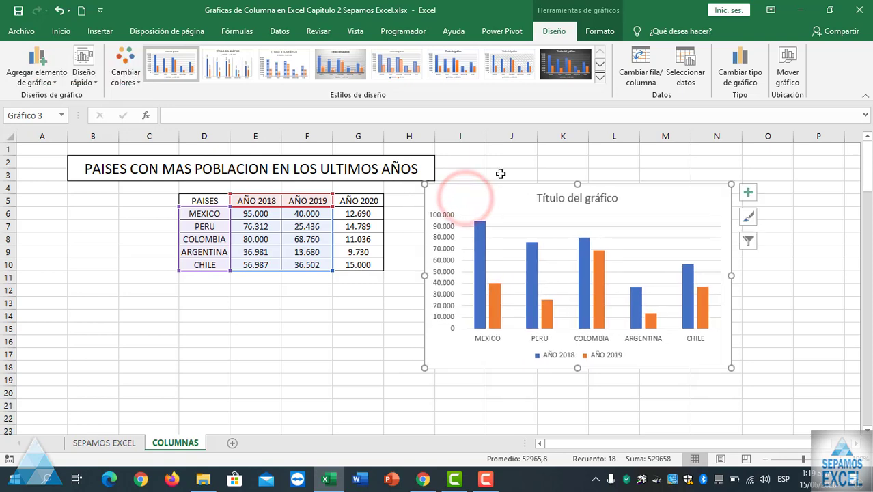
click(503, 173)
drag(205, 200, 256, 265)
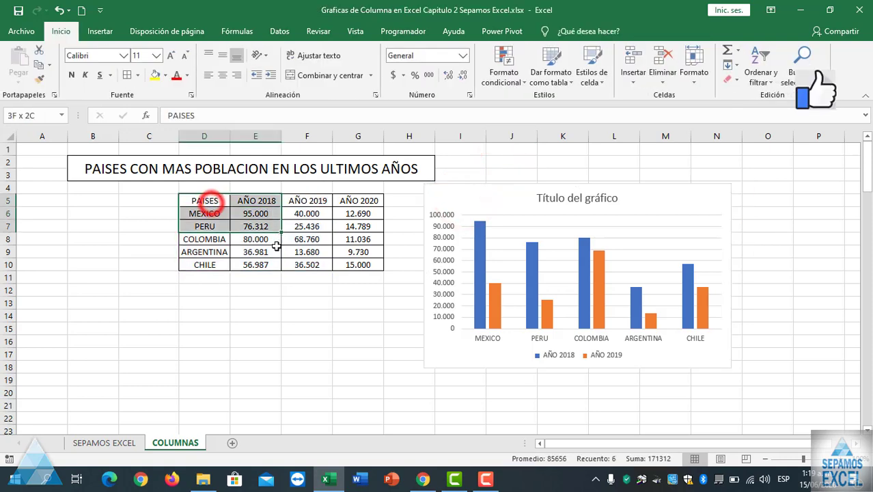
click(100, 31)
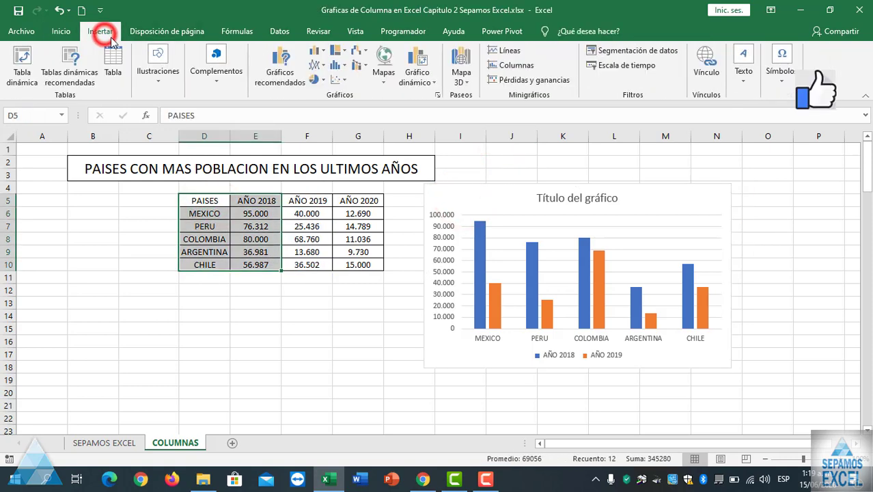
click(314, 54)
click(327, 89)
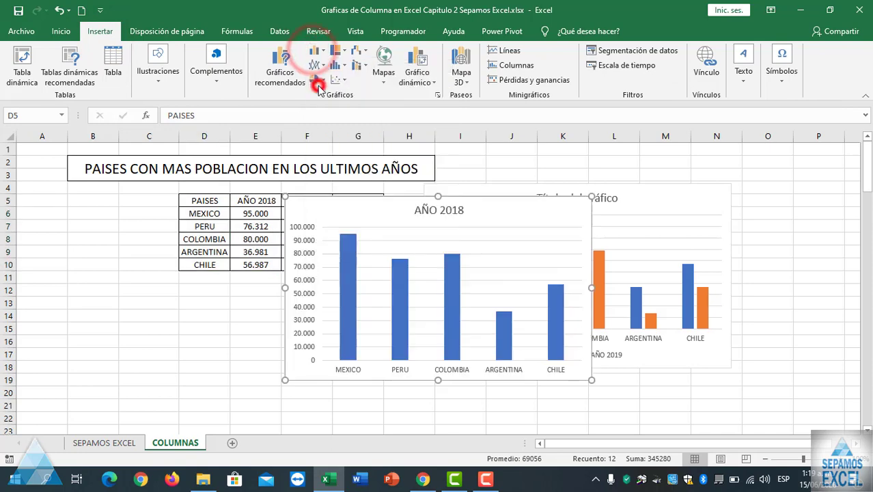
Step: Shrink the AÑO 2018 and two-year charts and place them side by side below the table
mouse_move(431, 216)
mouse_down()
mouse_move(418, 230)
mouse_move(297, 232)
mouse_up()
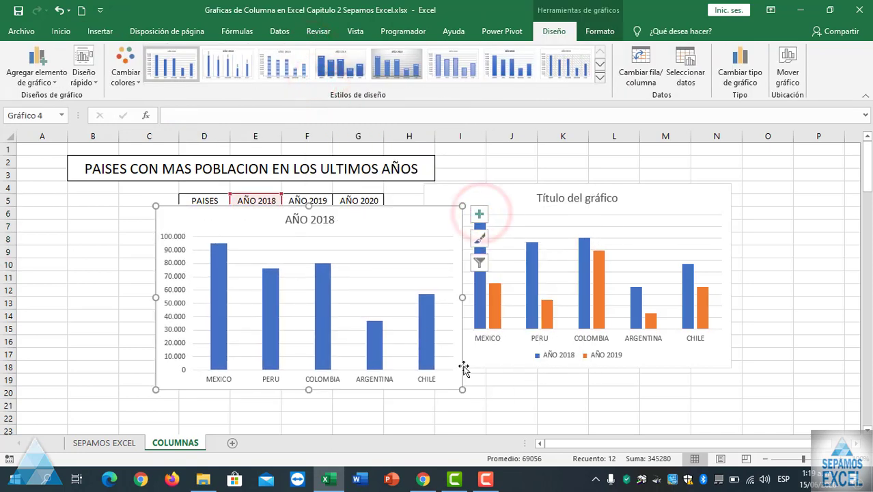
drag(462, 389, 394, 336)
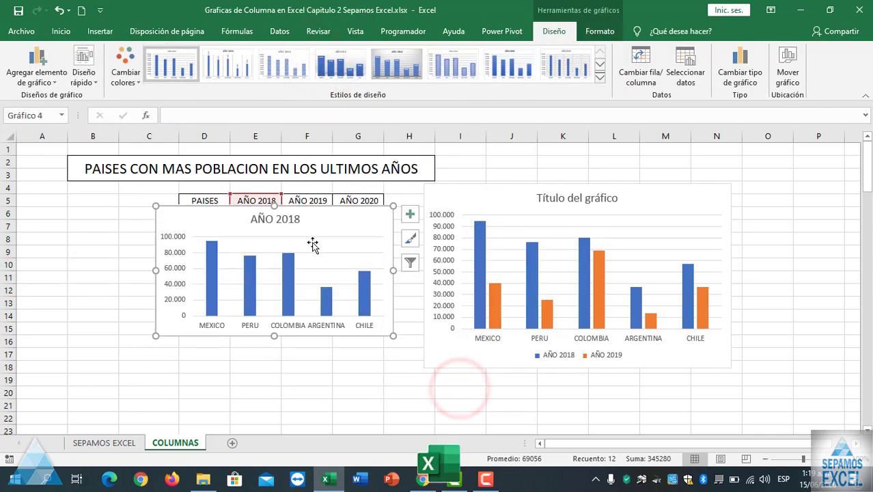
drag(304, 254, 219, 299)
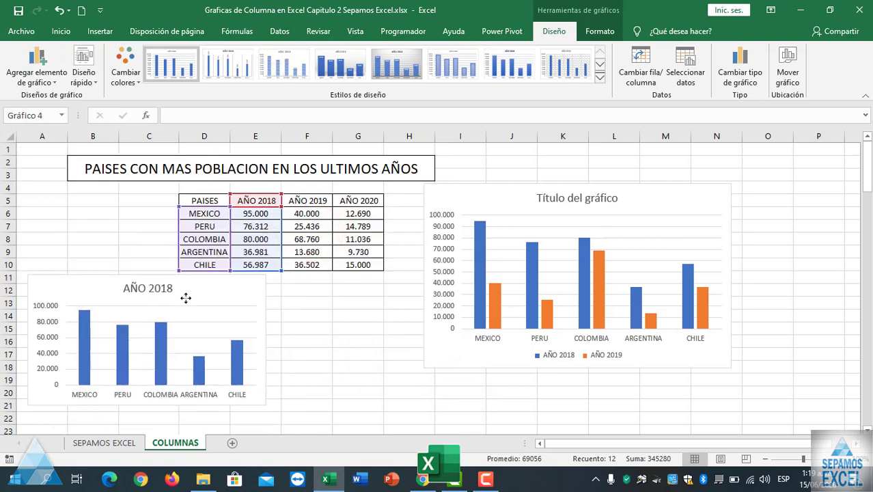
drag(218, 299, 190, 310)
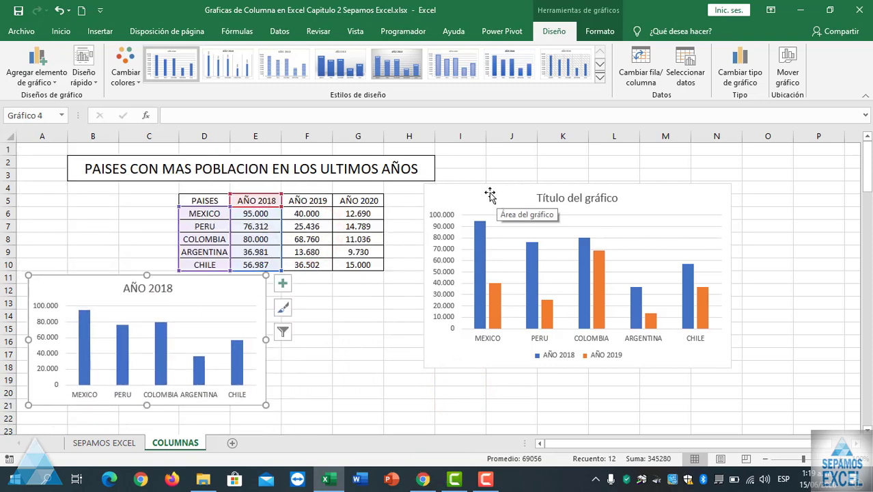
drag(490, 194, 459, 207)
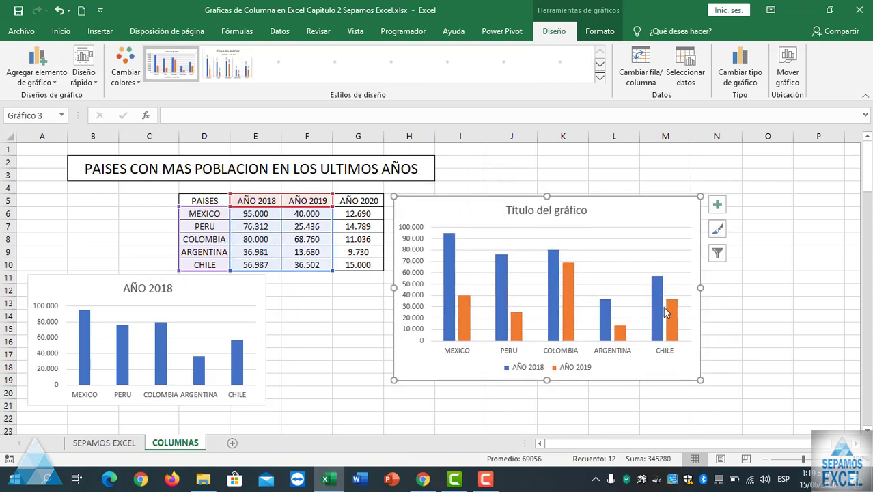
drag(701, 380, 656, 352)
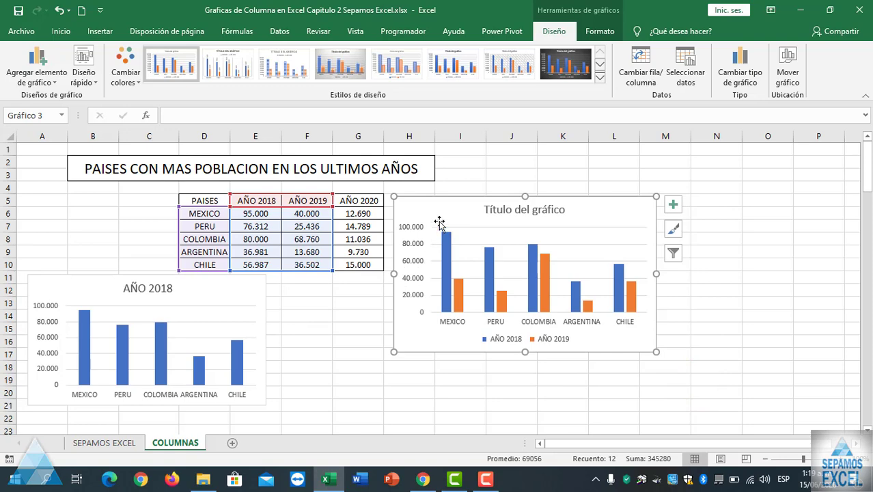
drag(440, 223, 316, 295)
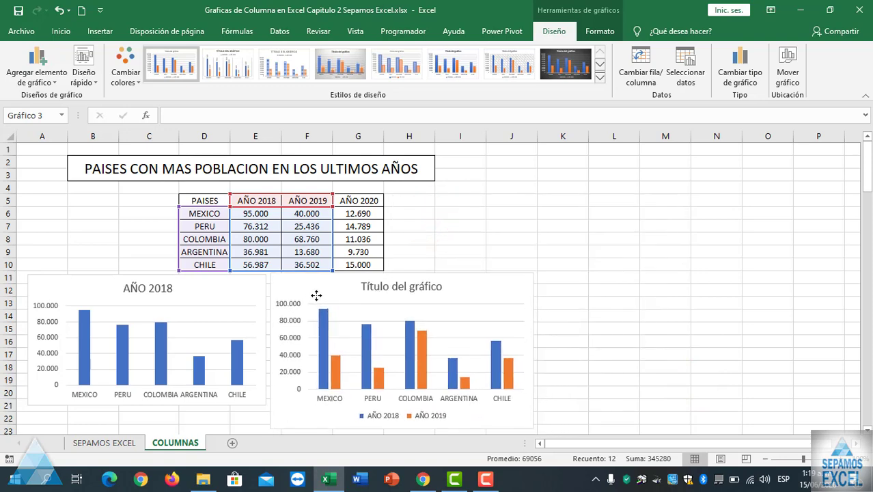
Step: Collapse the ribbon and select the whole population table D5:G10
click(866, 100)
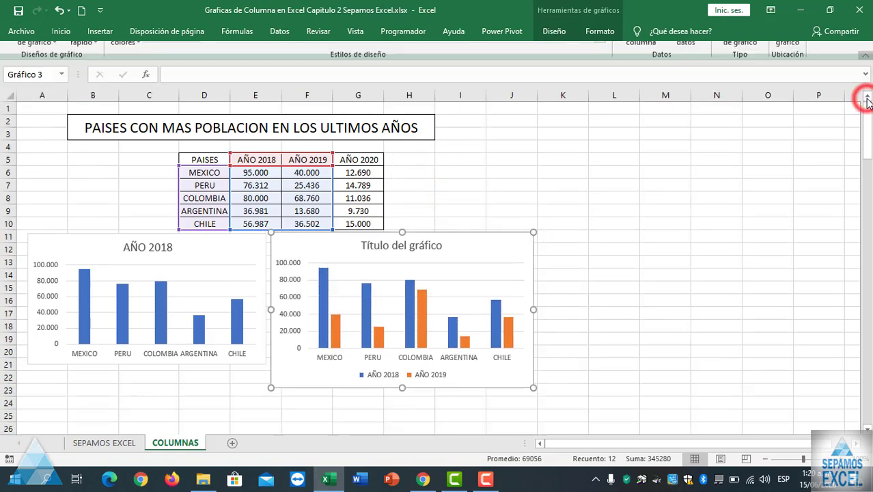
click(541, 186)
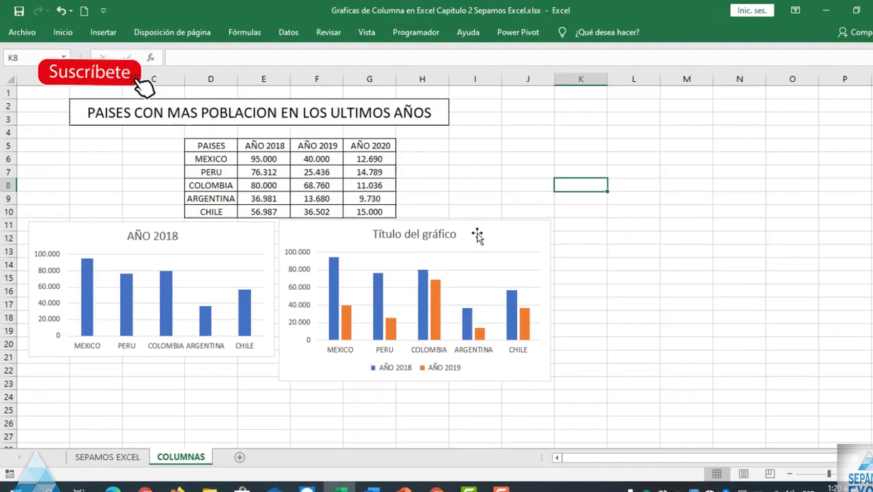
click(477, 235)
click(199, 232)
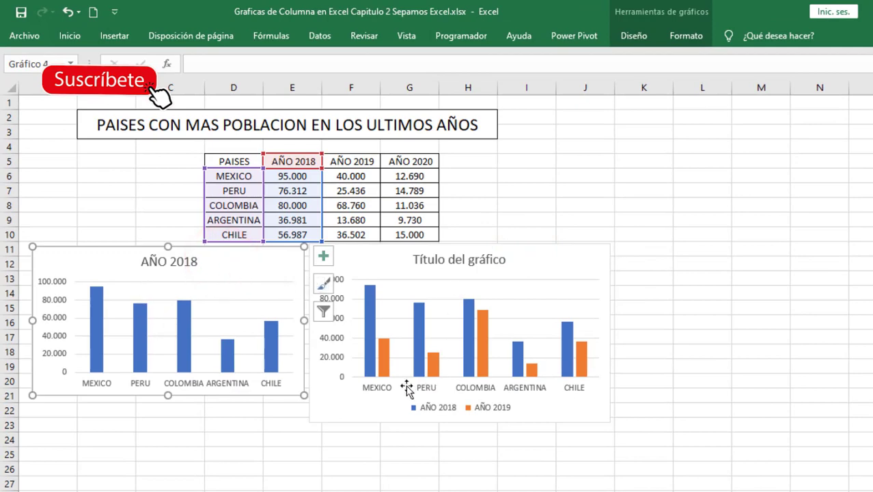
click(434, 410)
click(436, 410)
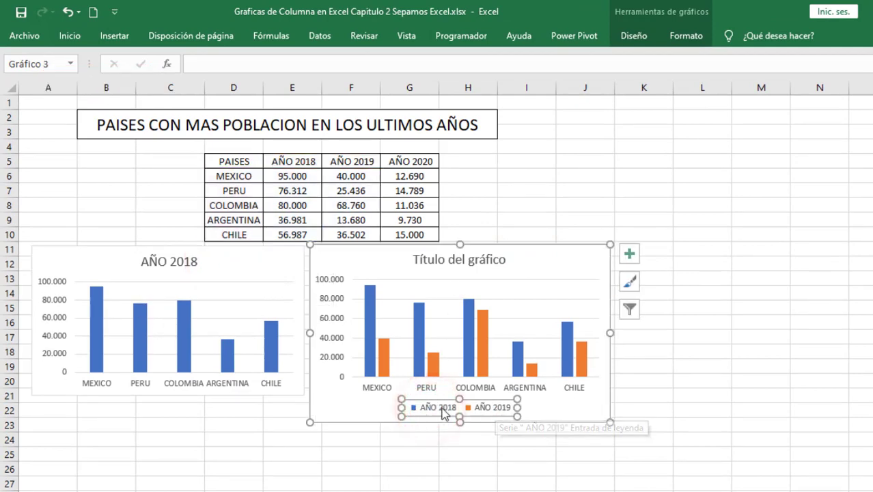
click(541, 269)
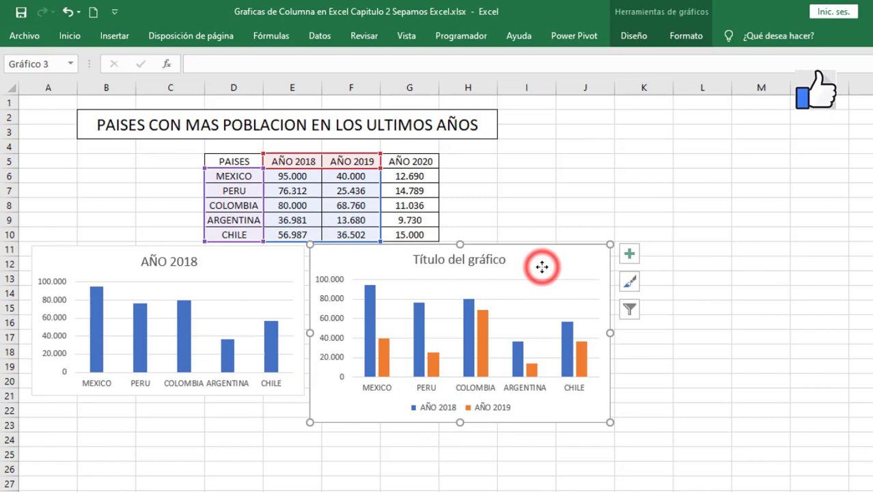
click(630, 209)
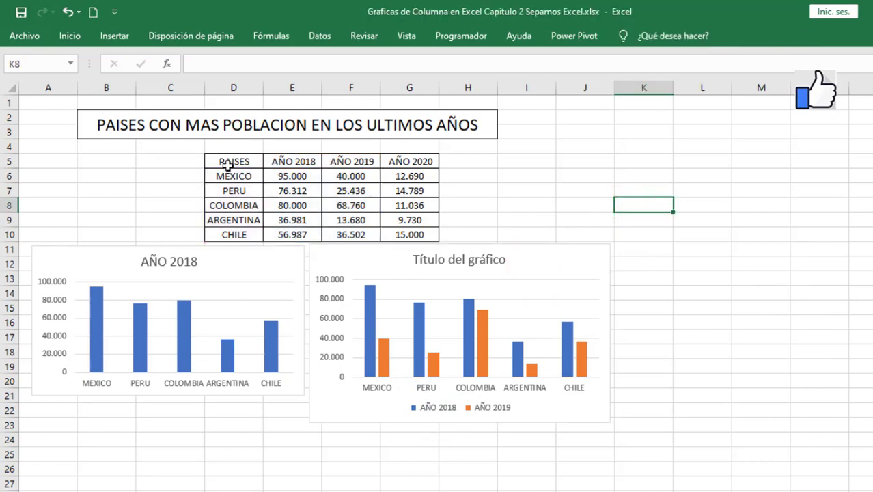
drag(227, 166, 408, 234)
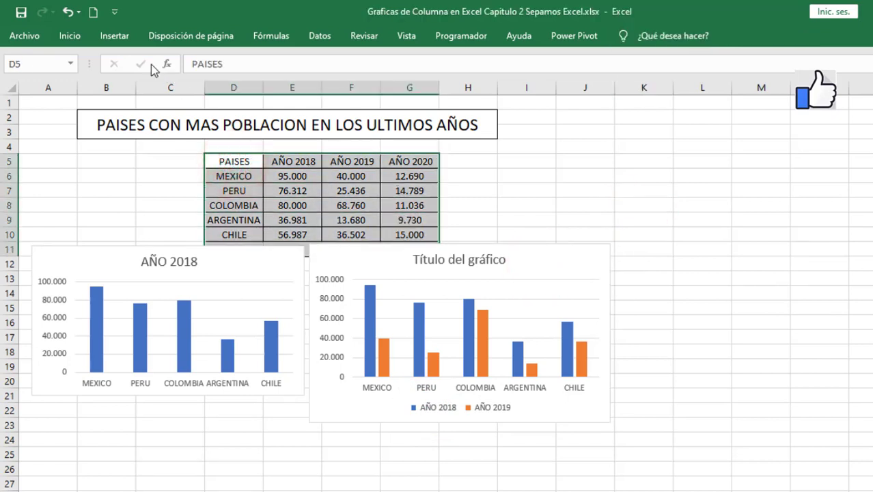
Step: Insert a clustered column chart of the full table with all three years
click(113, 36)
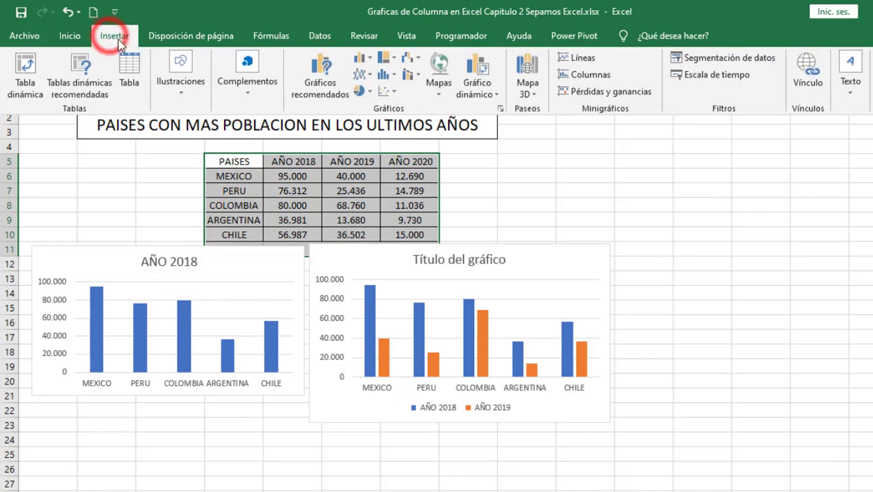
click(356, 57)
click(376, 95)
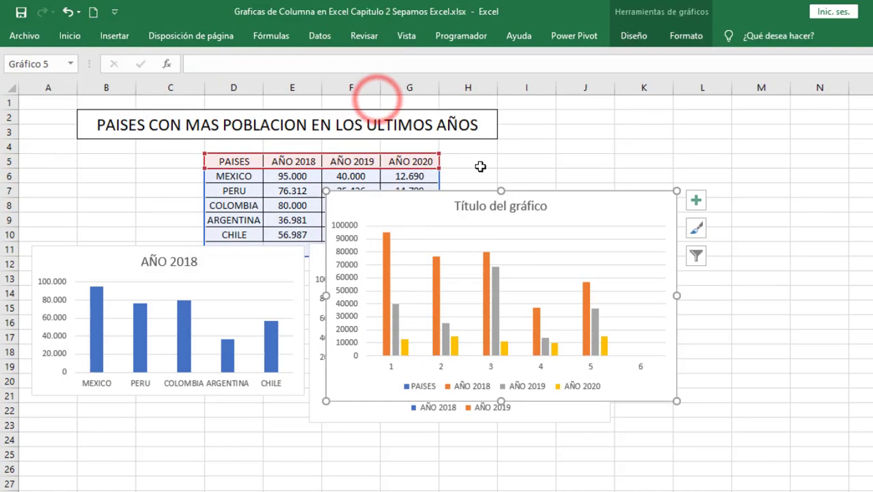
click(561, 229)
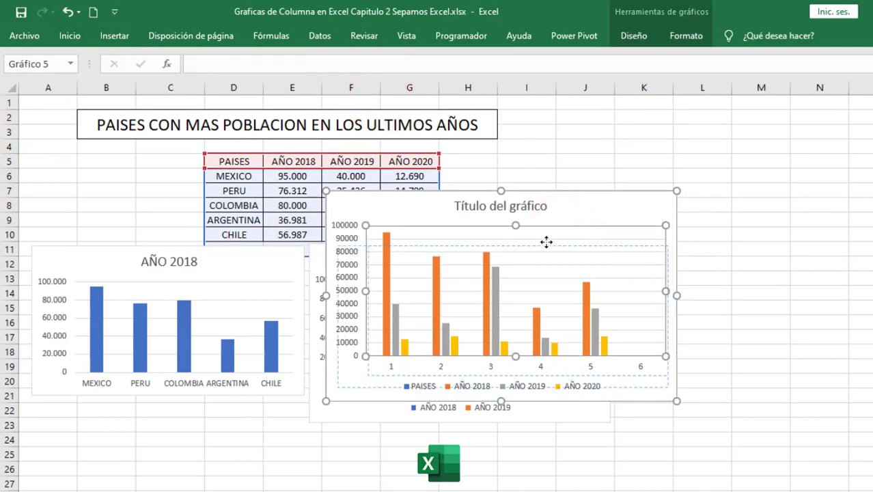
click(590, 146)
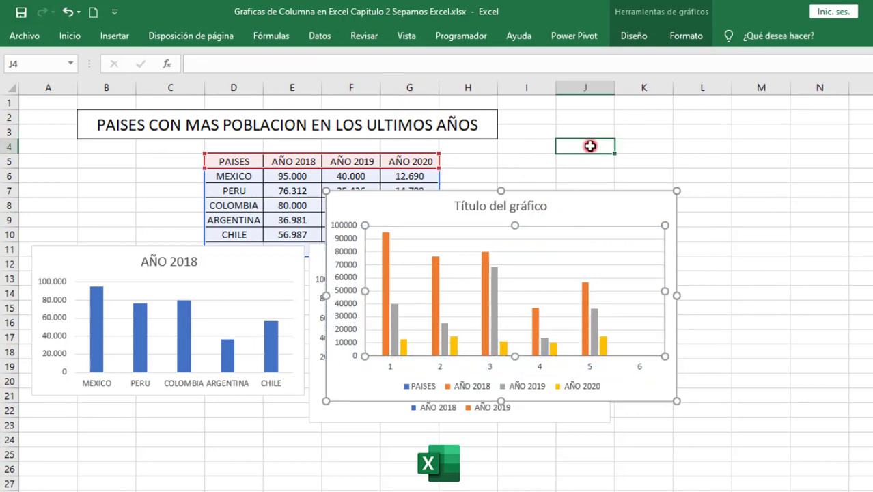
mouse_move(584, 201)
mouse_down()
mouse_move(865, 249)
mouse_move(871, 205)
mouse_up()
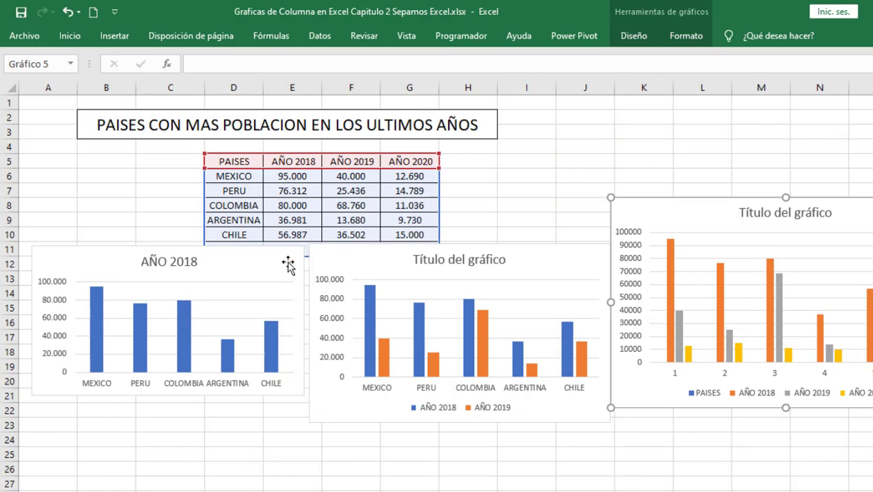
Step: Place the new chart top right beside the title, with the two-year chart beneath it
drag(288, 265, 275, 266)
drag(370, 263, 360, 269)
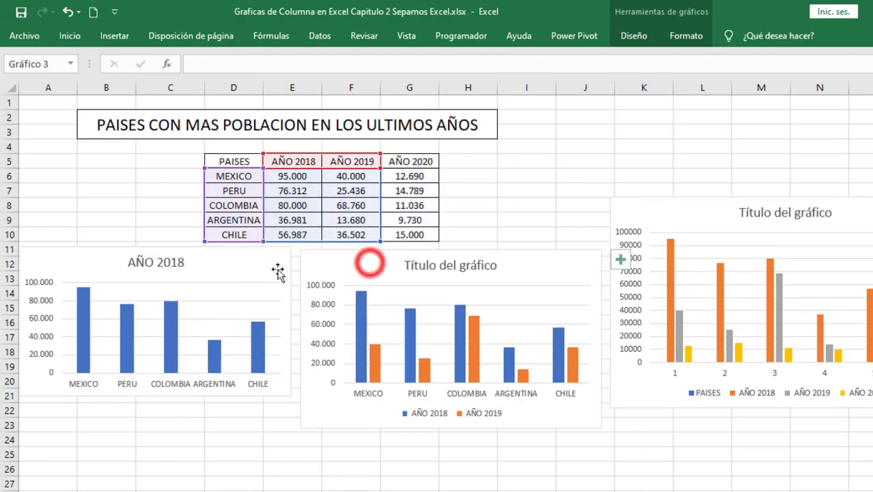
drag(239, 265, 243, 145)
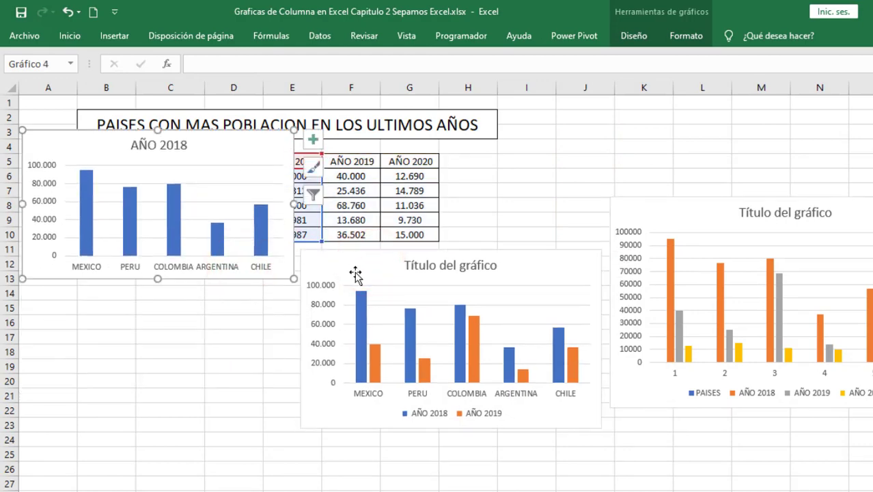
drag(355, 273, 166, 309)
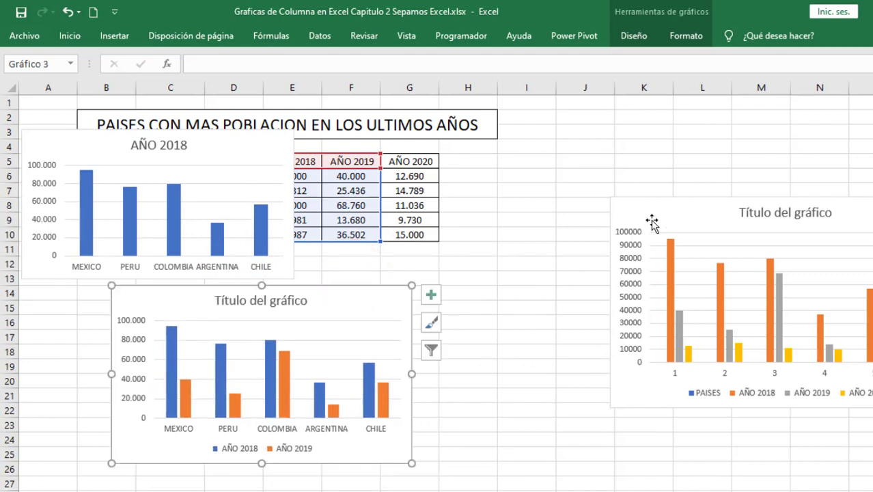
drag(651, 222, 508, 193)
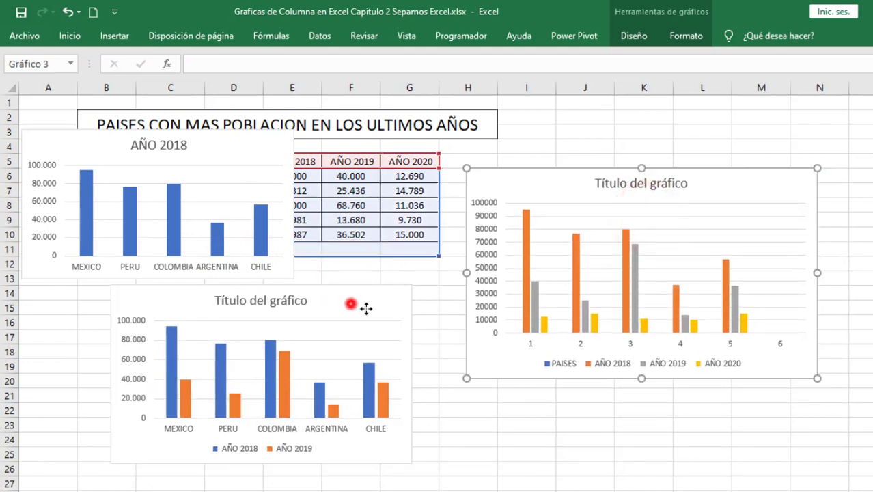
drag(366, 309, 425, 328)
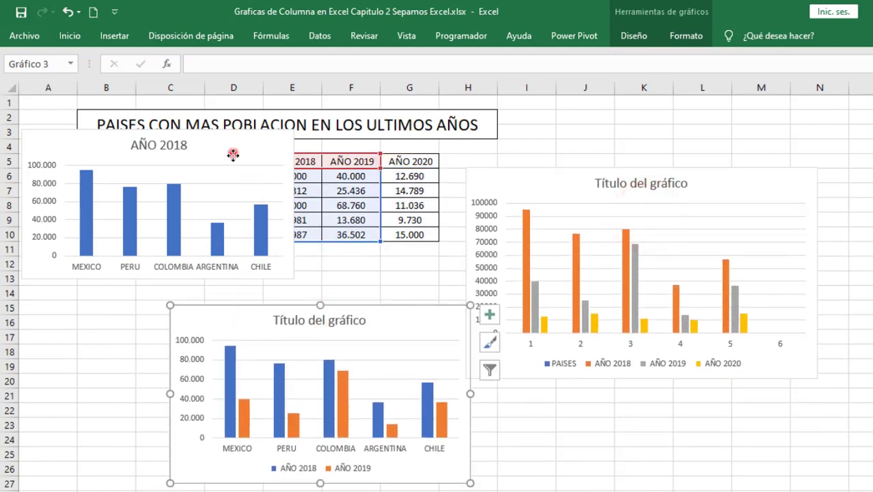
drag(233, 155, 231, 220)
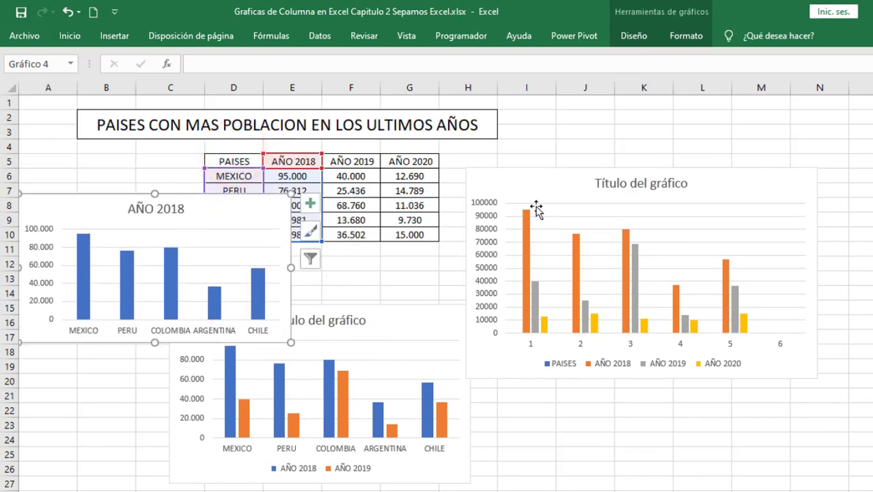
drag(536, 209, 567, 136)
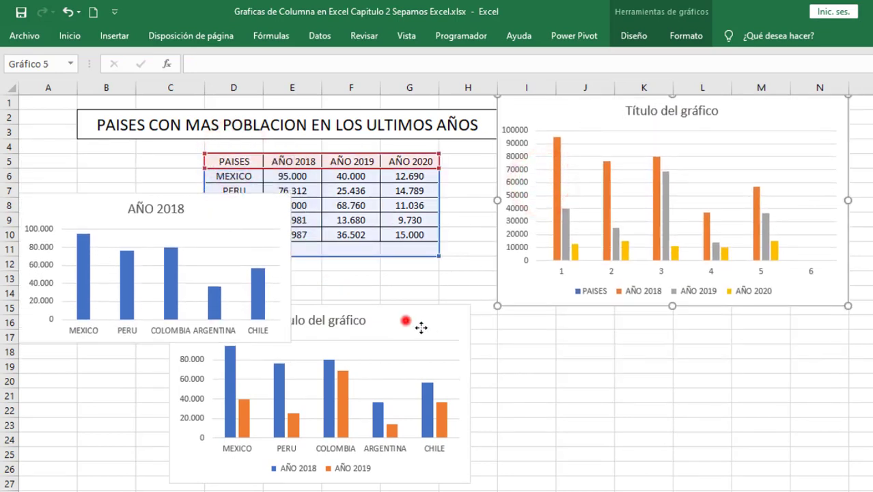
drag(421, 328, 575, 326)
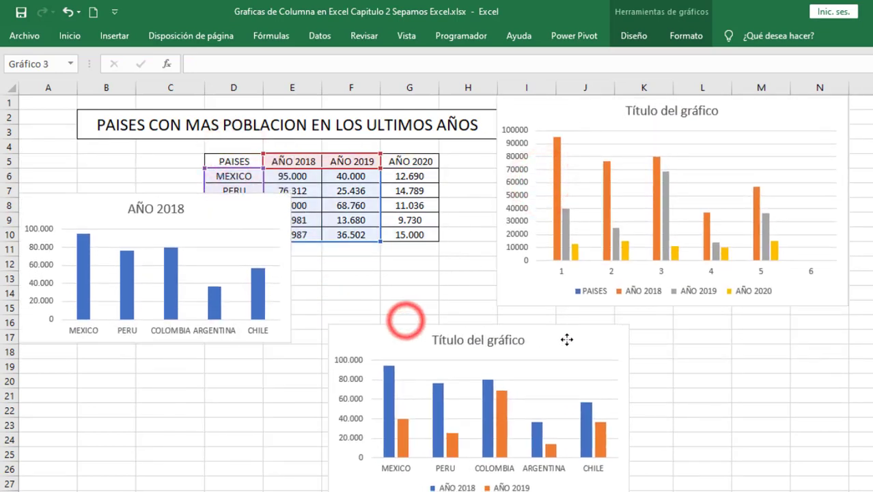
Step: Move the AÑO 2018 chart to the lower left of the table
click(181, 210)
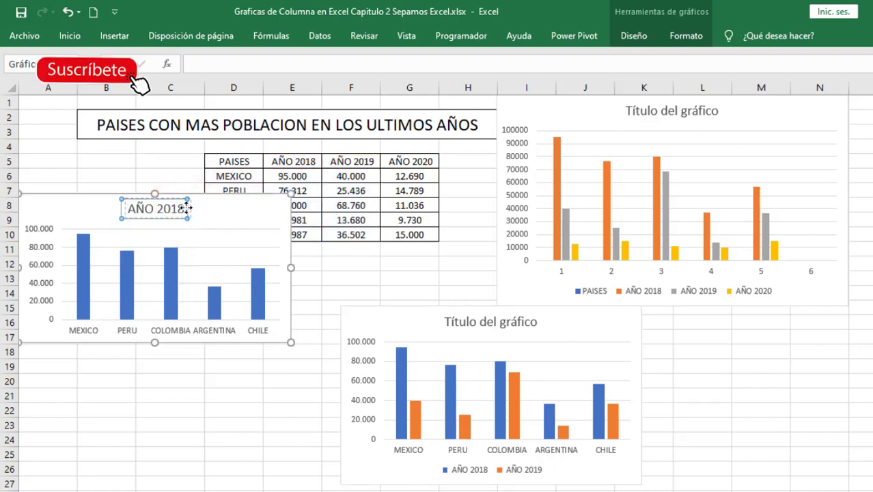
drag(231, 212, 250, 287)
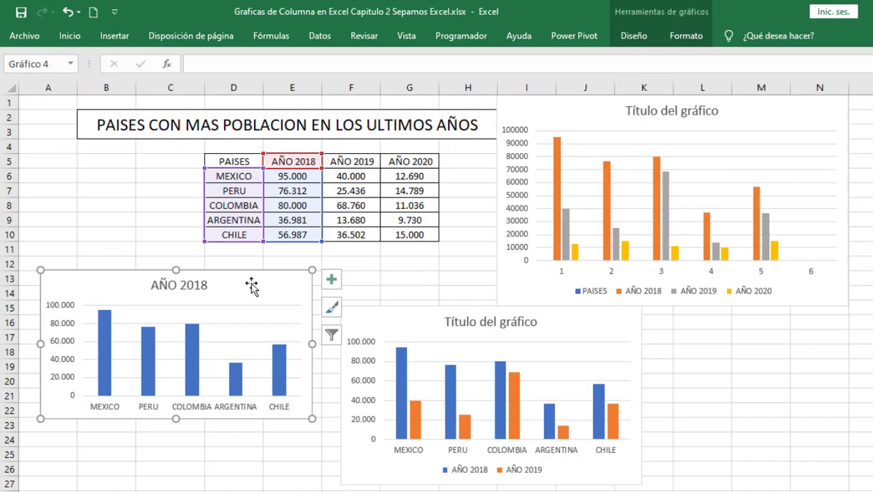
click(400, 328)
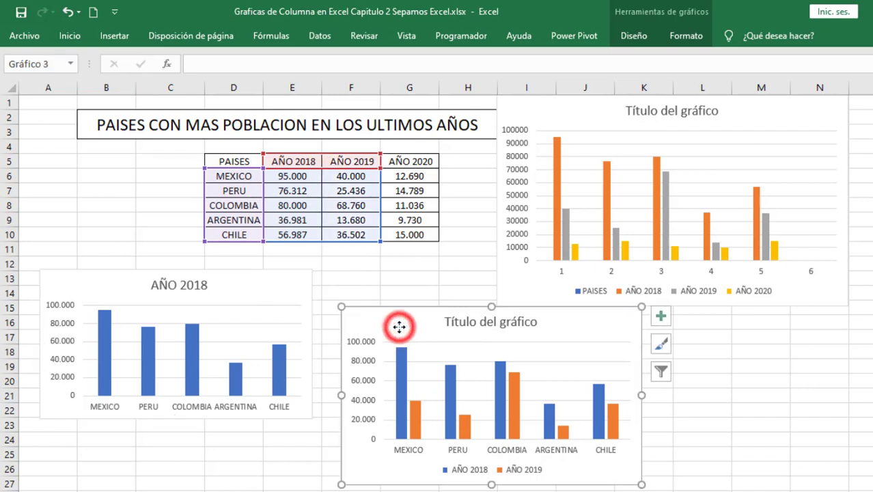
click(231, 289)
click(402, 317)
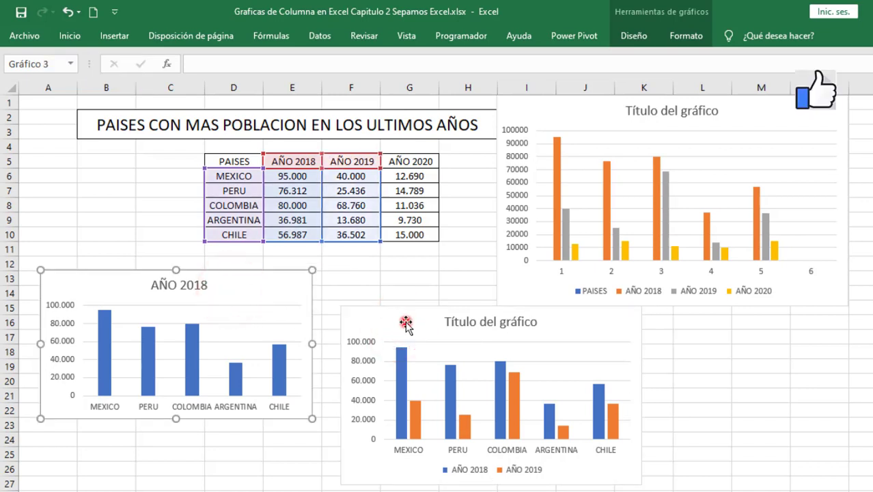
click(513, 271)
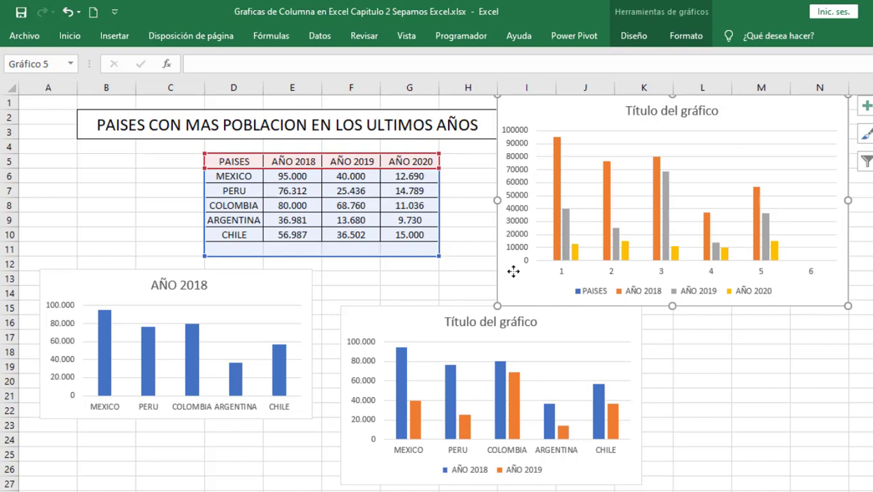
Step: Limit the AÑO 2018, AÑO 2019 and AÑO 2020 series ranges to rows 6–10
click(553, 255)
click(564, 250)
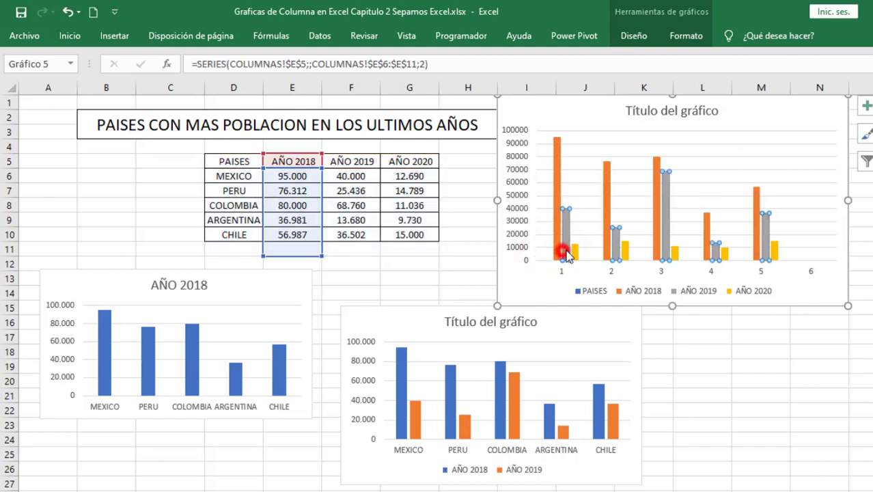
click(575, 254)
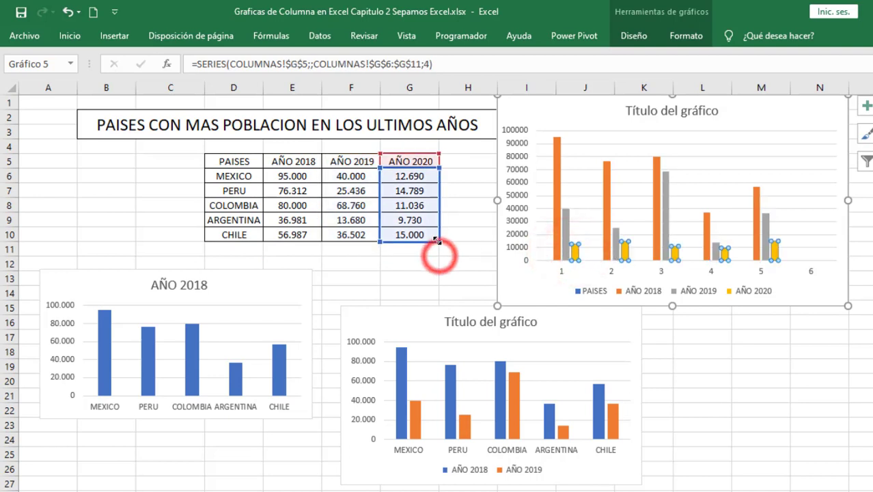
drag(439, 256, 438, 242)
click(554, 254)
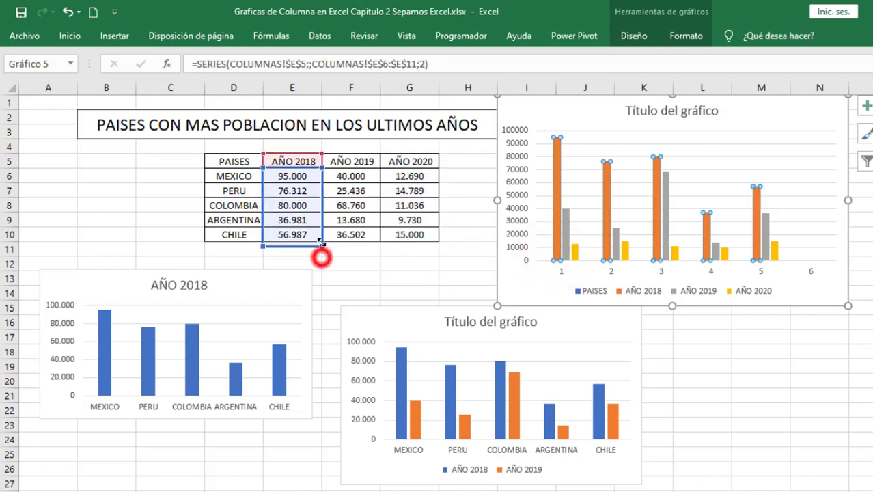
drag(321, 243, 321, 242)
click(568, 254)
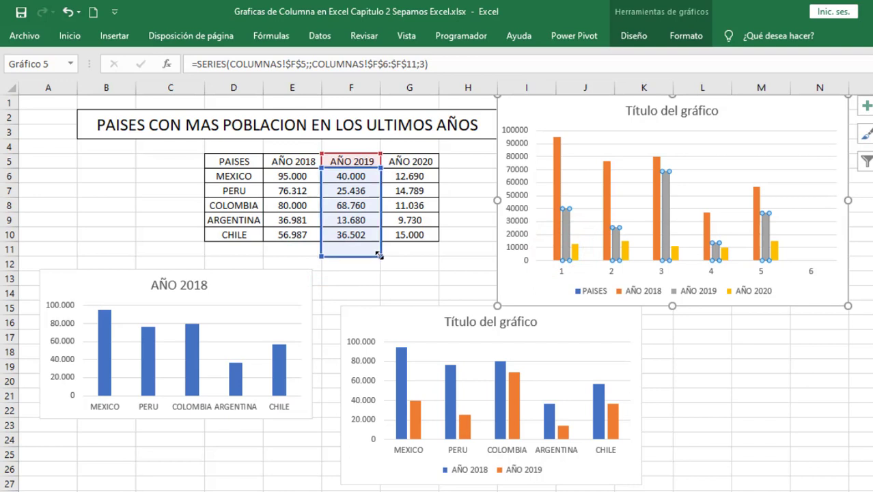
drag(380, 255, 379, 241)
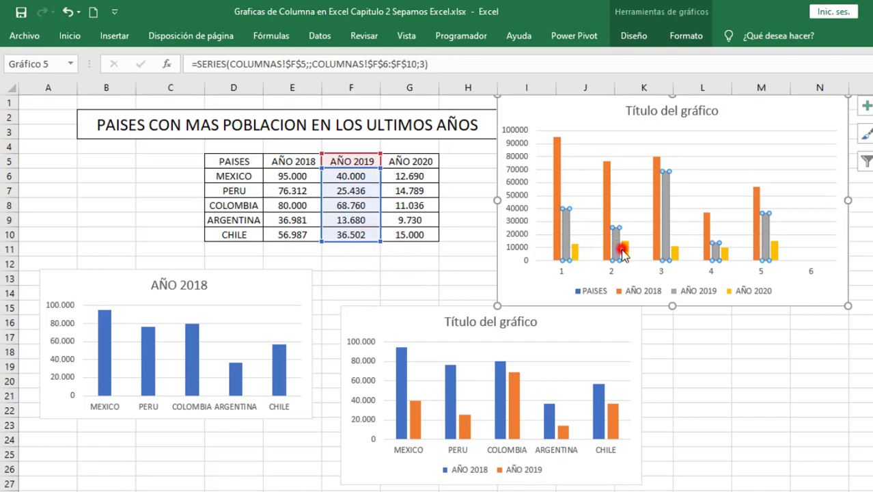
Step: Shift the three-year population chart slightly down and to the right
click(624, 251)
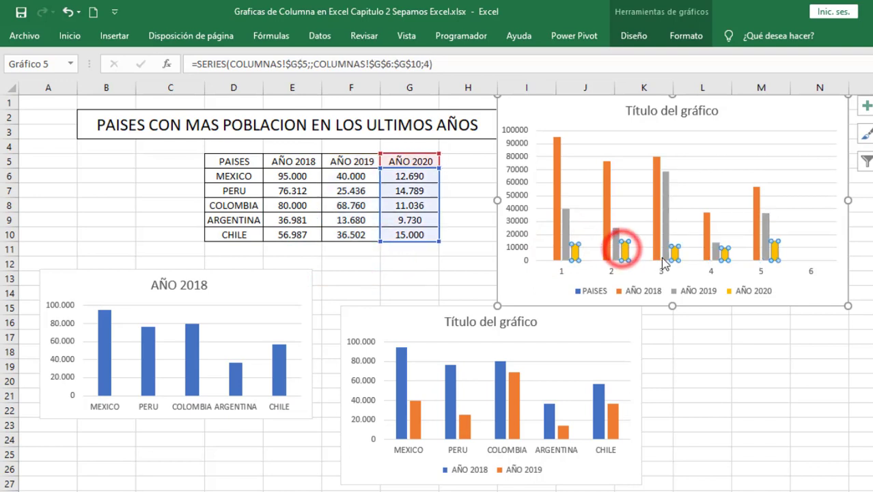
click(546, 288)
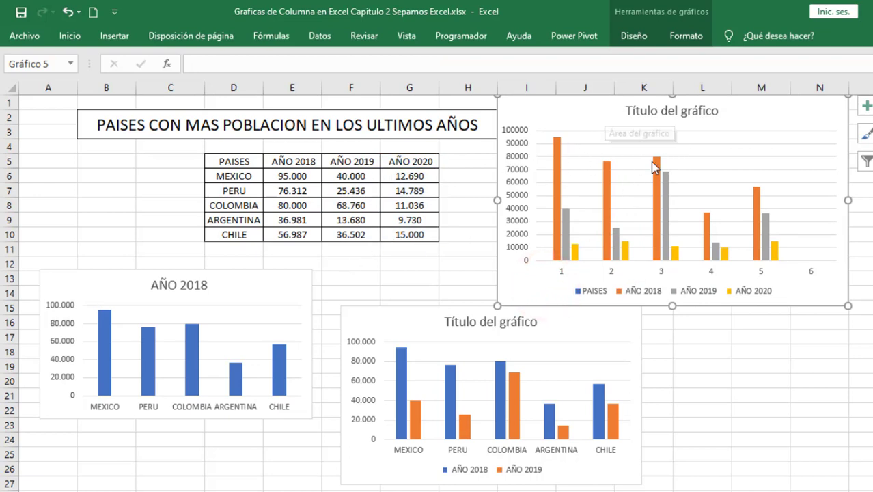
drag(622, 118, 651, 150)
click(280, 289)
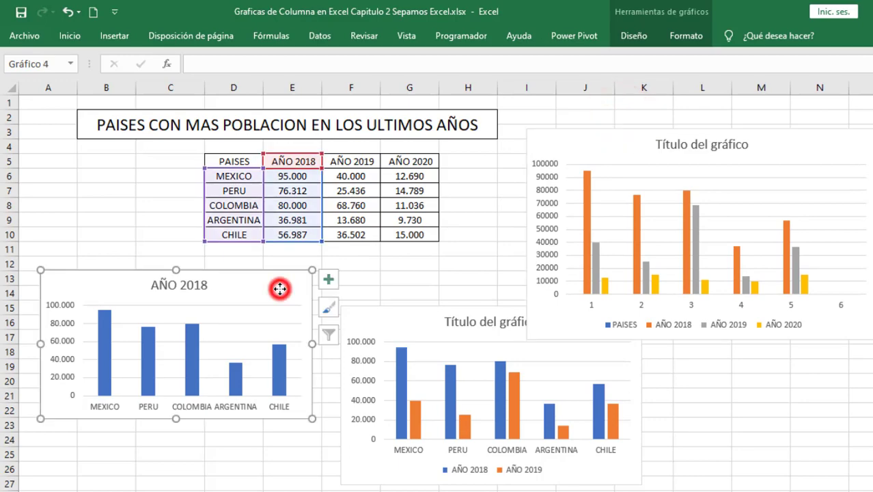
Step: Delete the AÑO 2018 chart and the two-year comparison chart
key(Delete)
click(393, 316)
key(Delete)
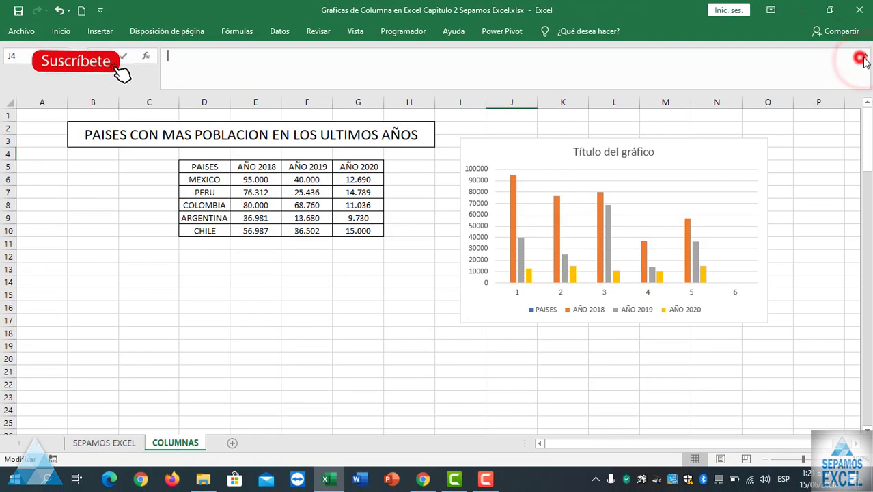
Step: Pin the ribbon open and move the population chart next to the table
click(318, 31)
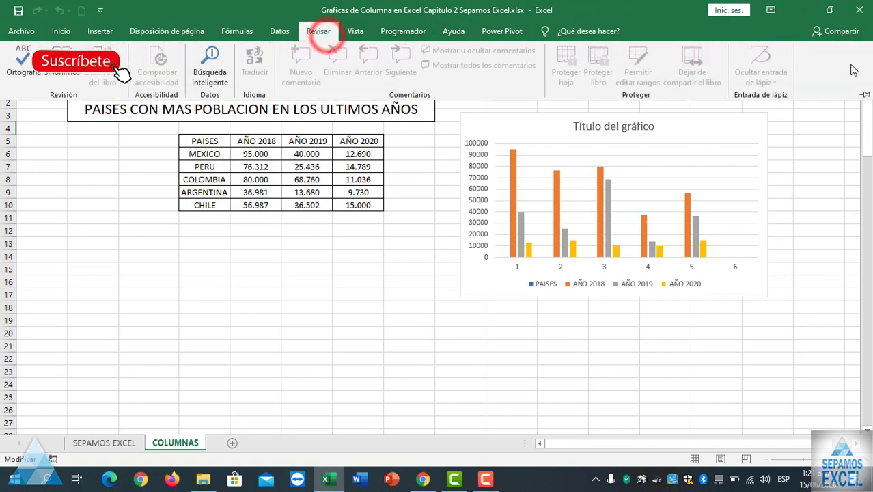
click(864, 96)
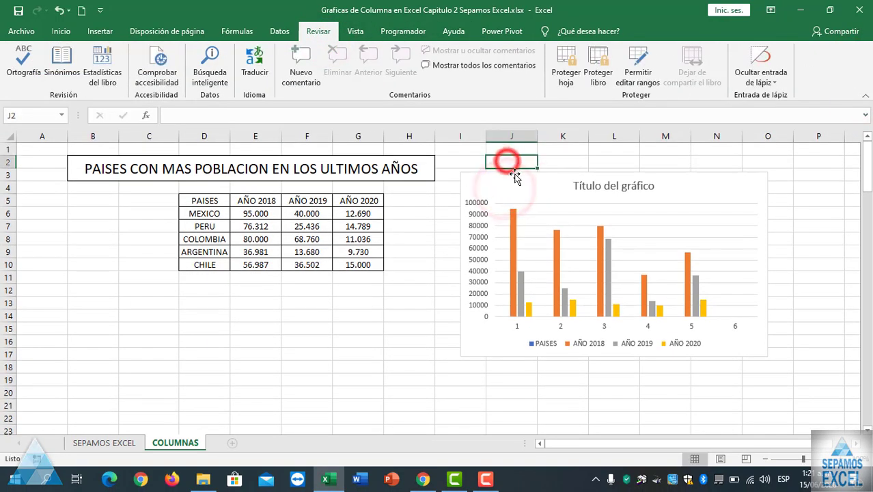
drag(520, 175, 456, 200)
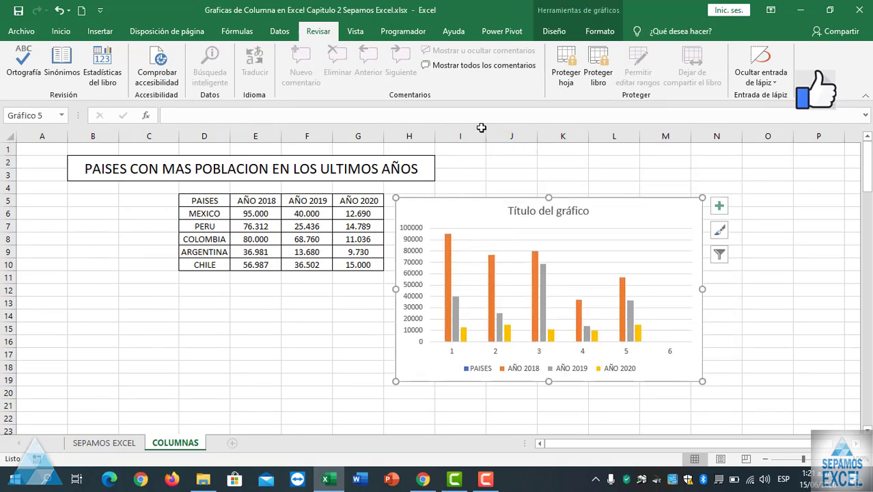
Step: Expand the chart styles gallery for the population chart under Chart Design
click(591, 36)
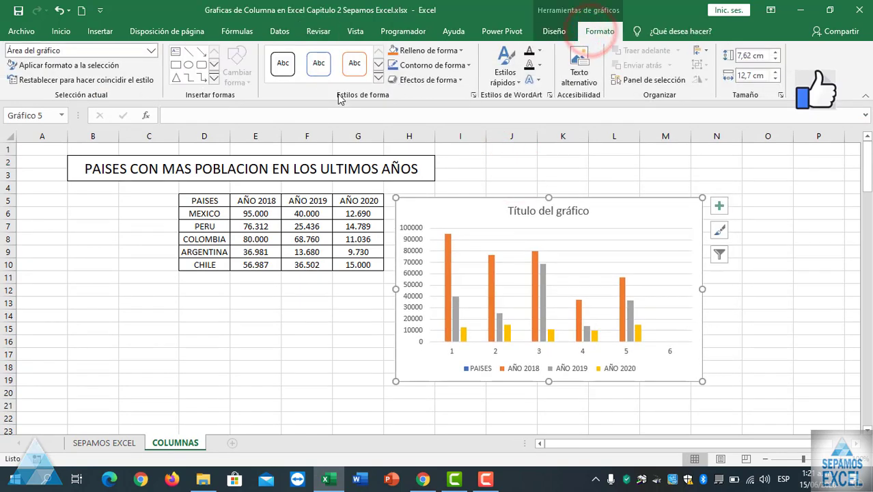
click(543, 32)
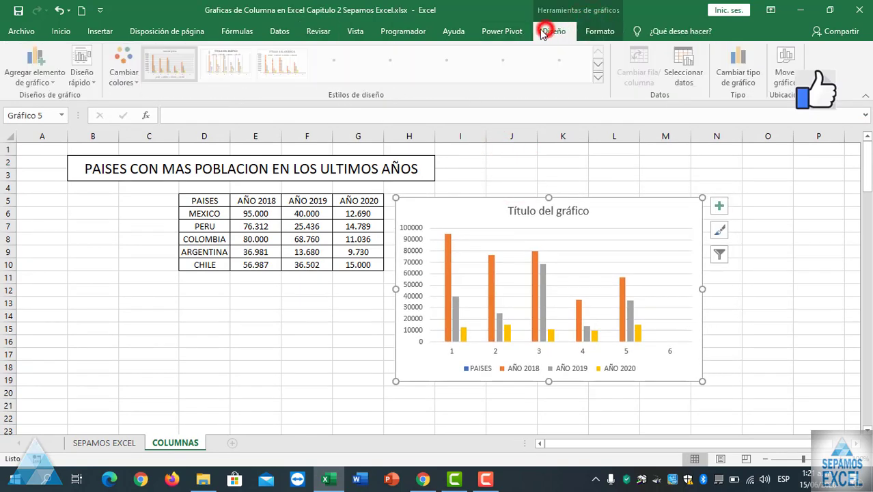
click(598, 78)
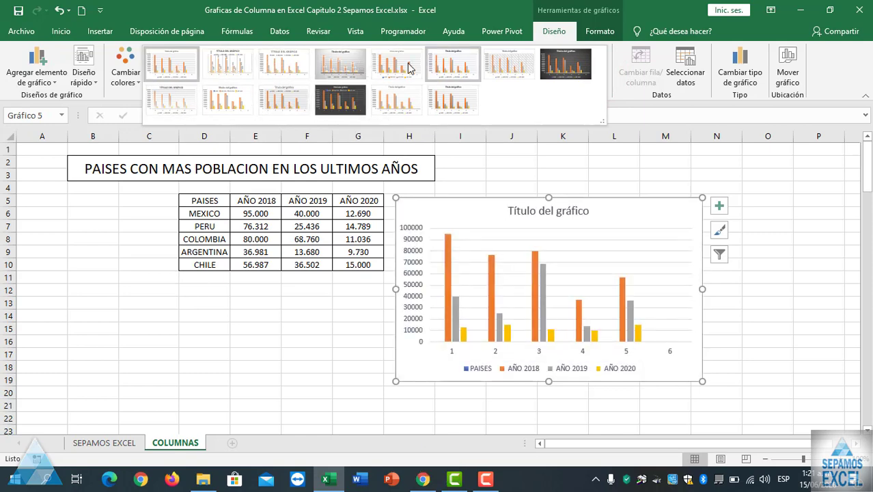
Step: Apply dark Estilo 8 to the chart and add titles to both axes
click(582, 66)
drag(470, 208, 481, 186)
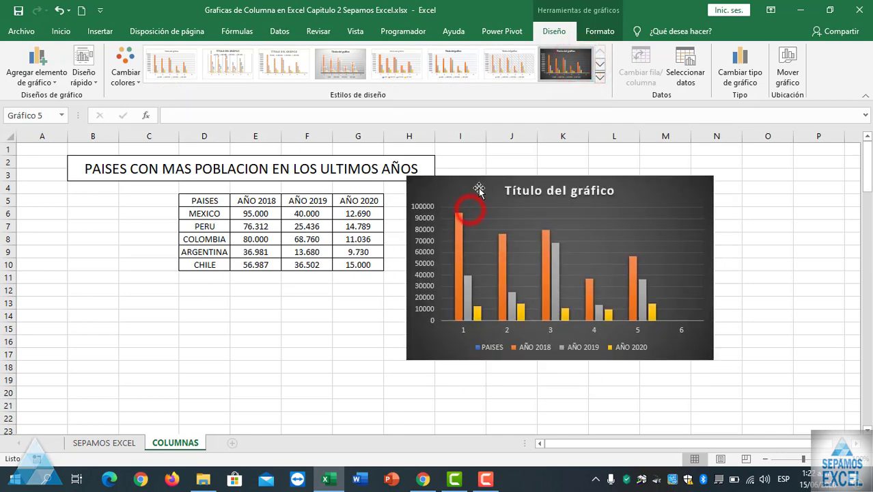
click(728, 189)
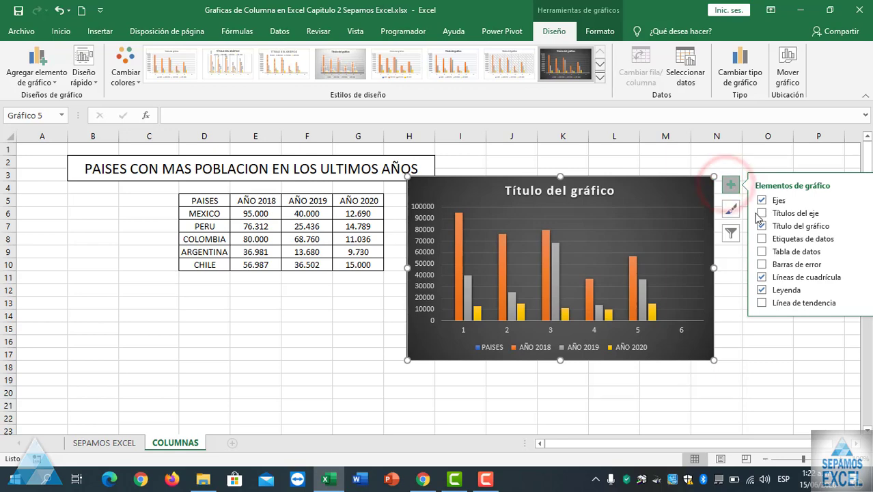
click(858, 213)
click(723, 243)
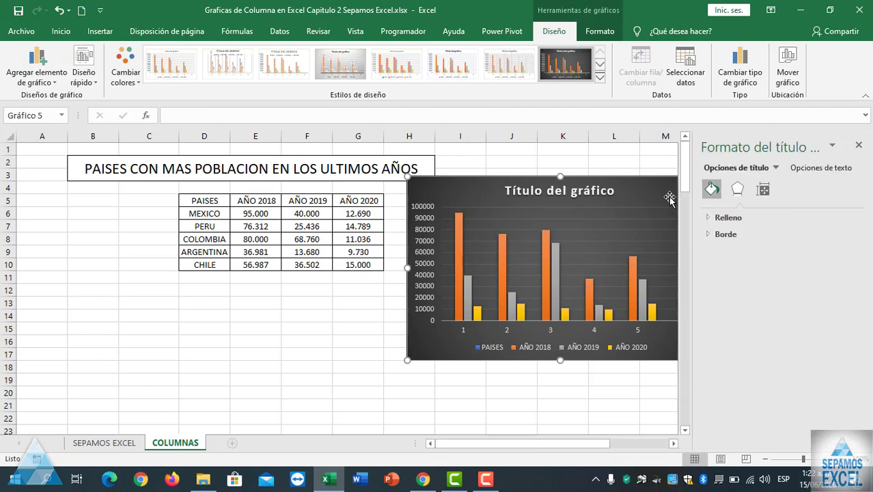
click(857, 147)
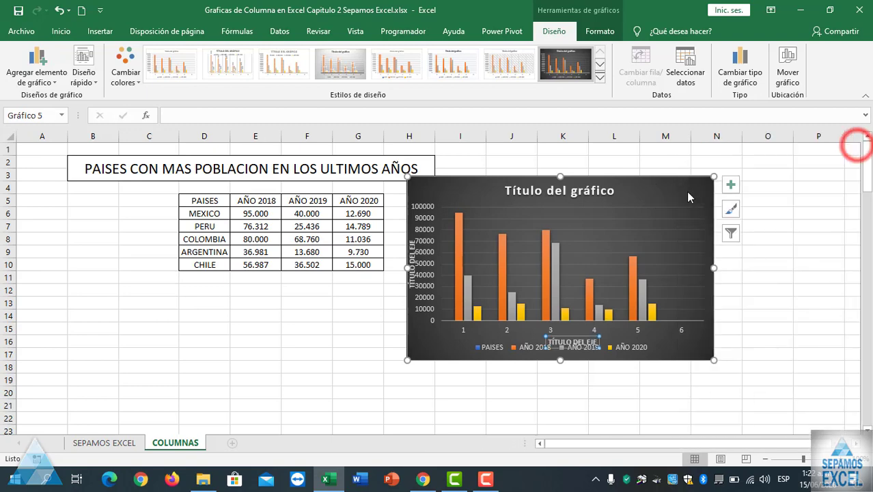
click(731, 184)
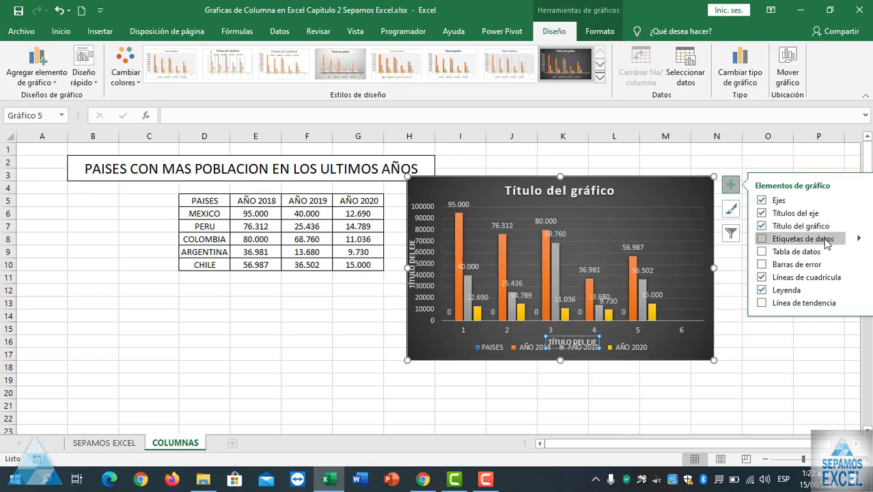
Step: Add value labels such as 95.000 to every column and open the data label options
click(859, 239)
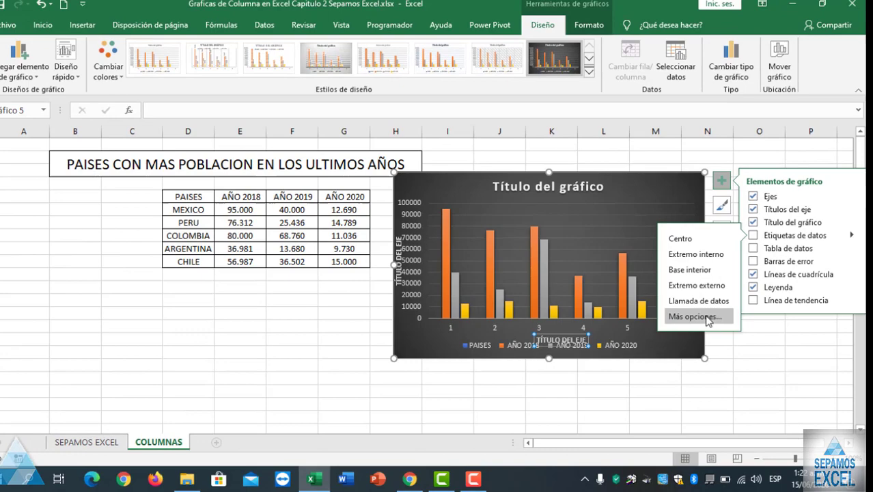
click(720, 319)
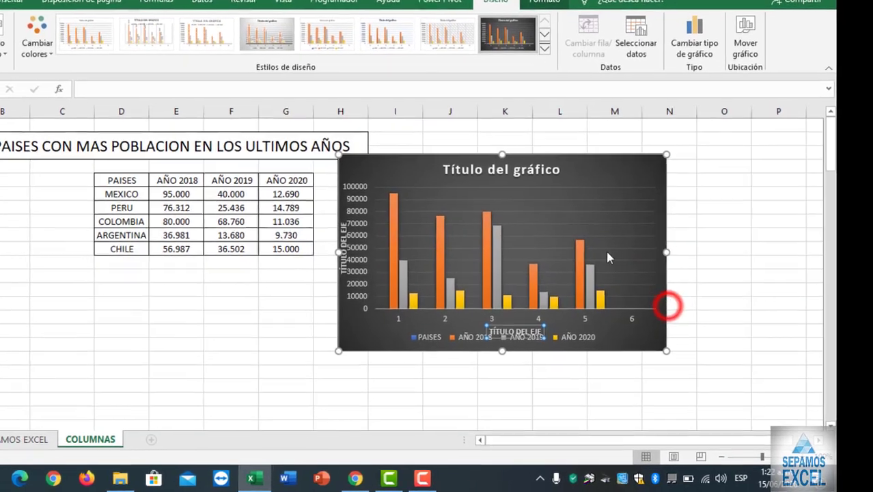
click(552, 166)
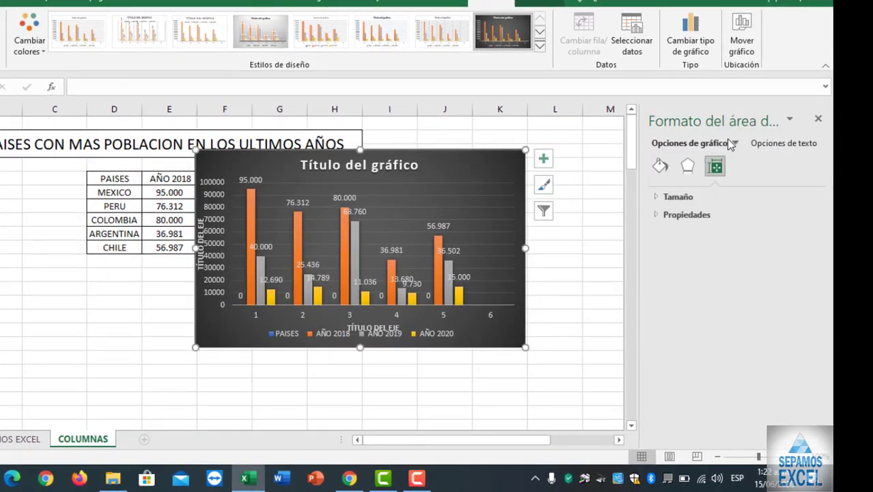
click(759, 144)
click(673, 196)
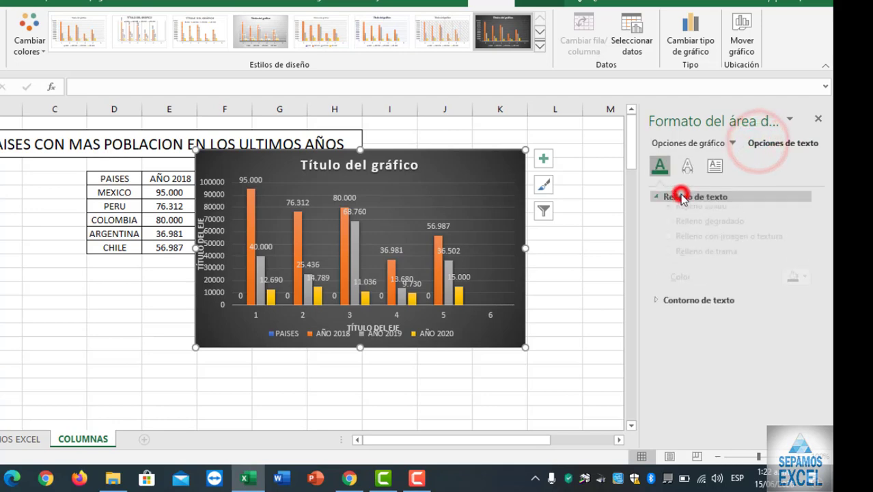
click(818, 119)
click(543, 159)
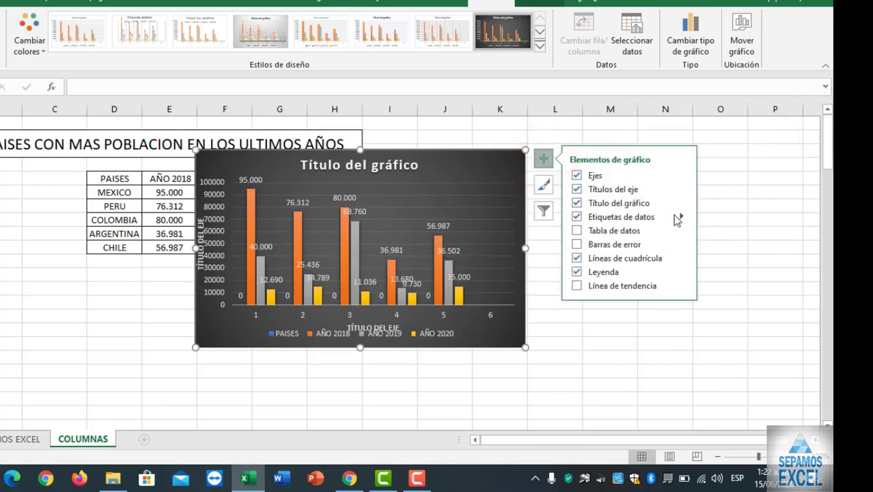
click(680, 218)
click(717, 300)
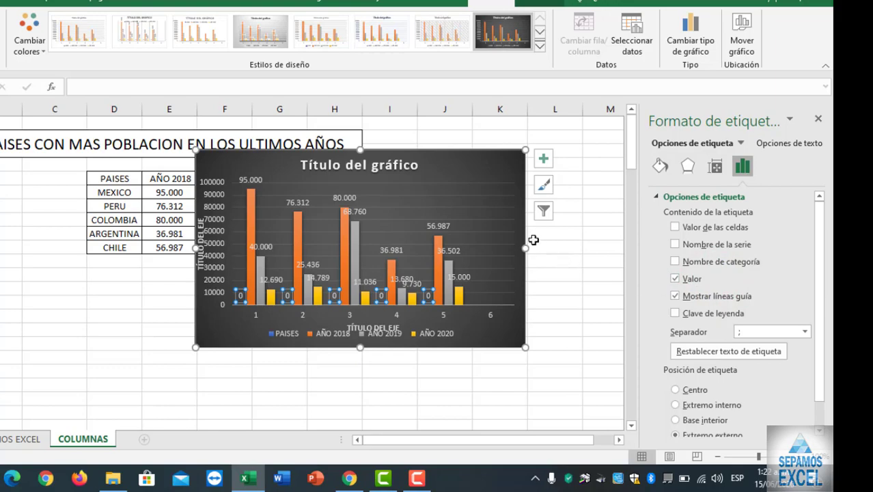
Step: Position the data labels at Base interior and remove the PAISES series' zero labels
scroll(761, 319, down, 1)
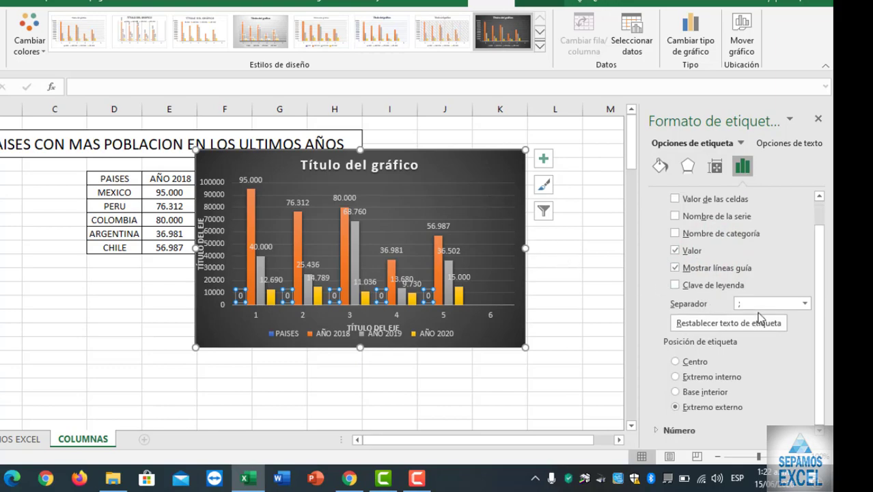
click(805, 304)
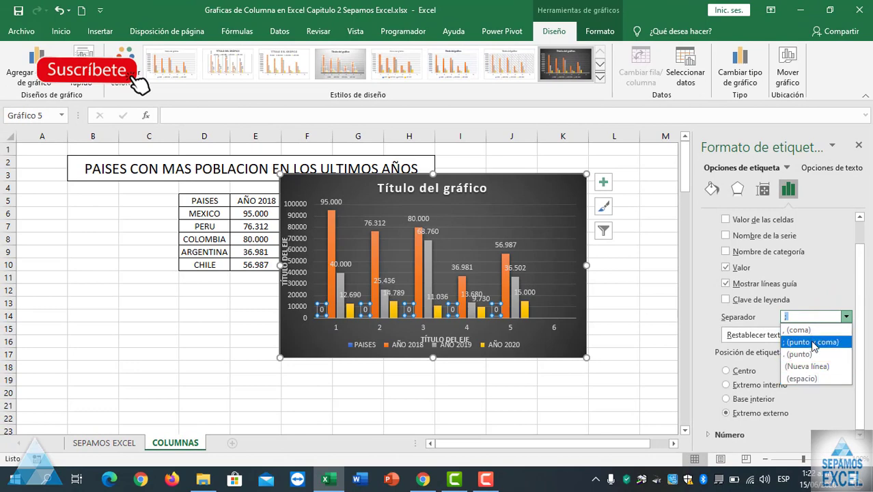
click(806, 275)
click(726, 400)
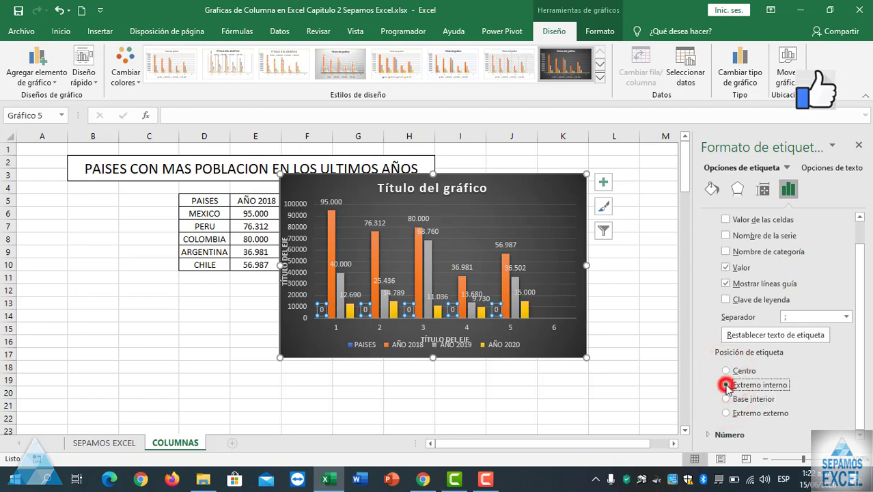
click(727, 399)
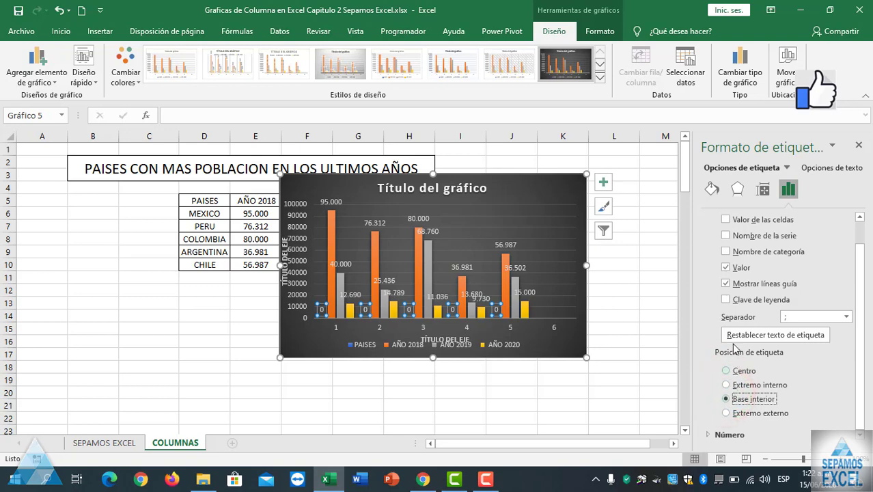
click(727, 270)
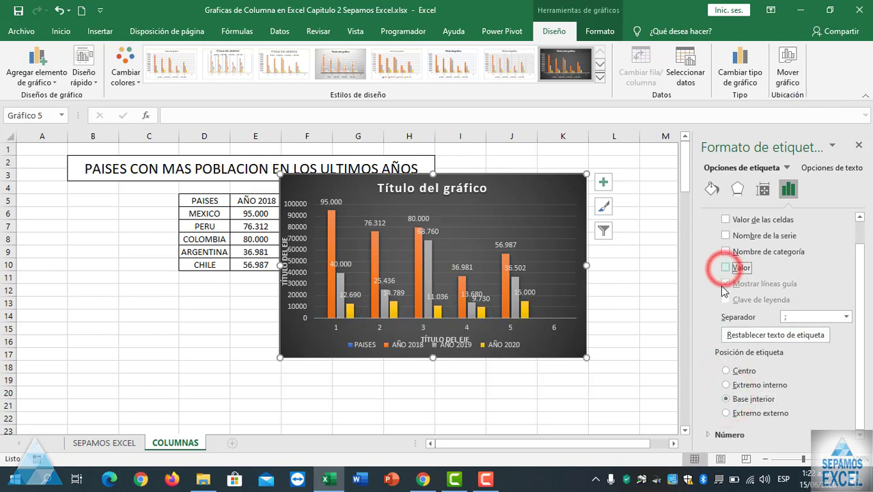
click(726, 253)
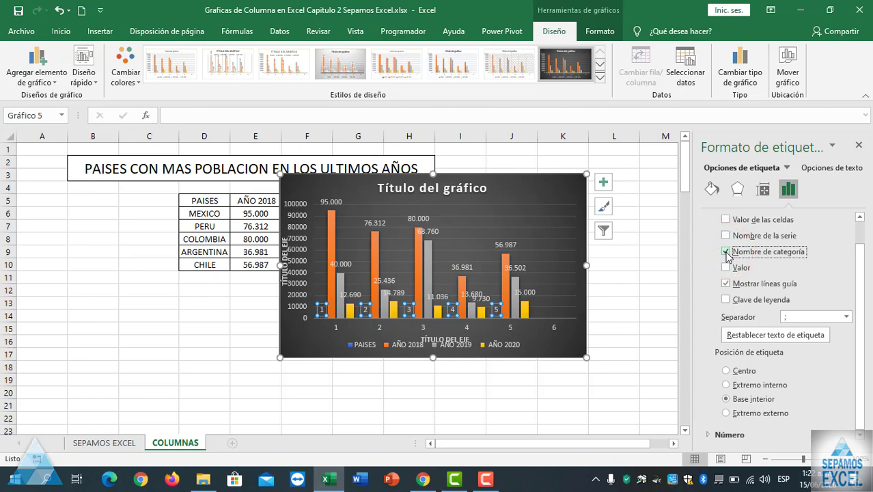
click(726, 252)
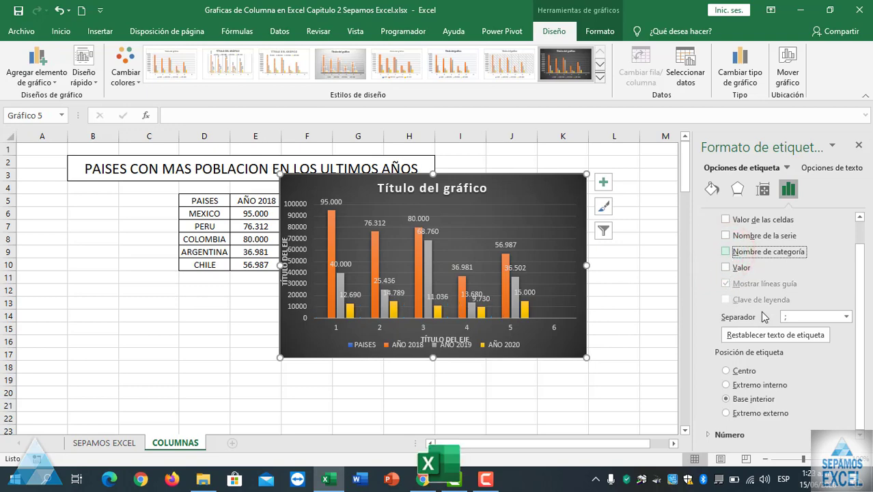
click(727, 371)
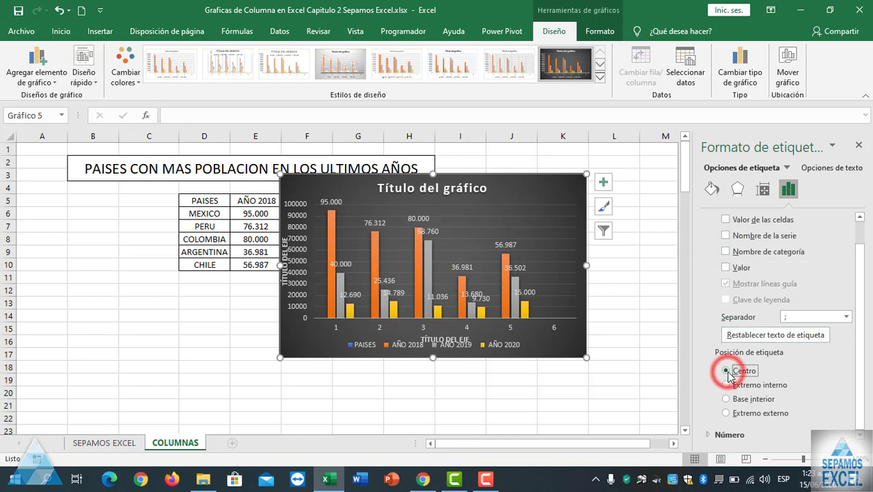
click(726, 385)
click(726, 399)
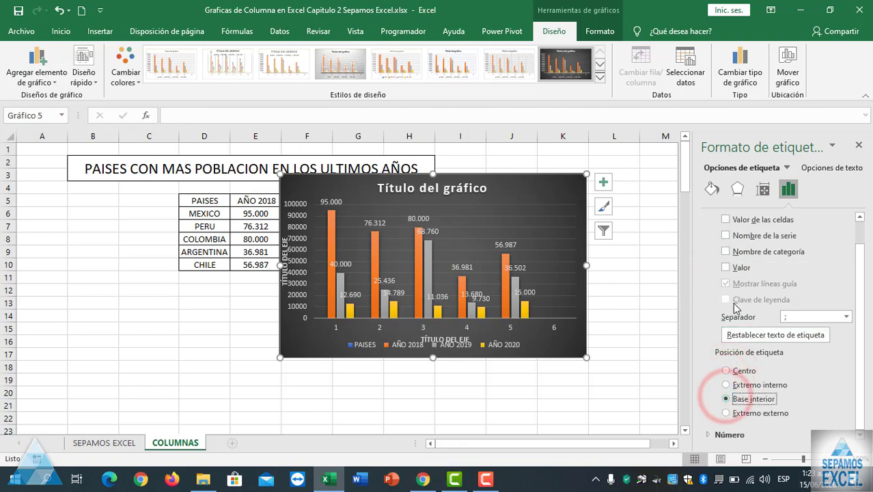
Step: Try cell-value, series-name and category-name labels, revert to values only, and close the pane
scroll(732, 270, up, 1)
click(726, 246)
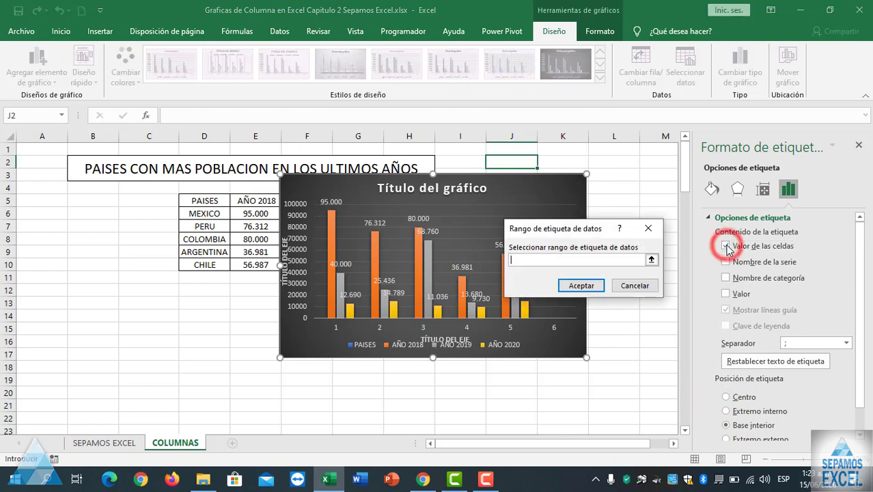
click(650, 230)
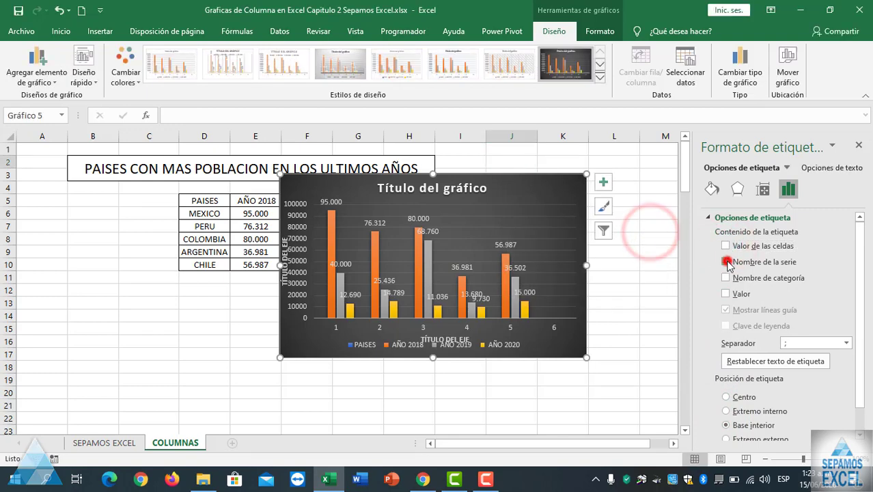
click(727, 262)
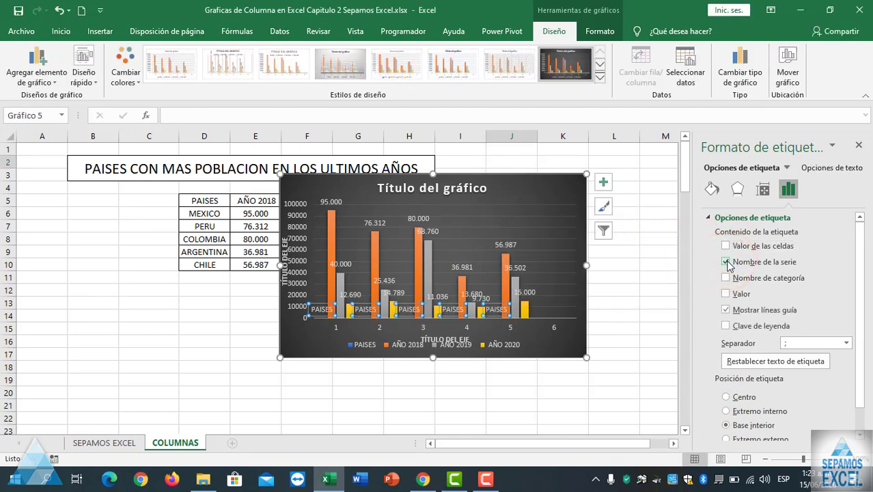
click(726, 262)
click(726, 277)
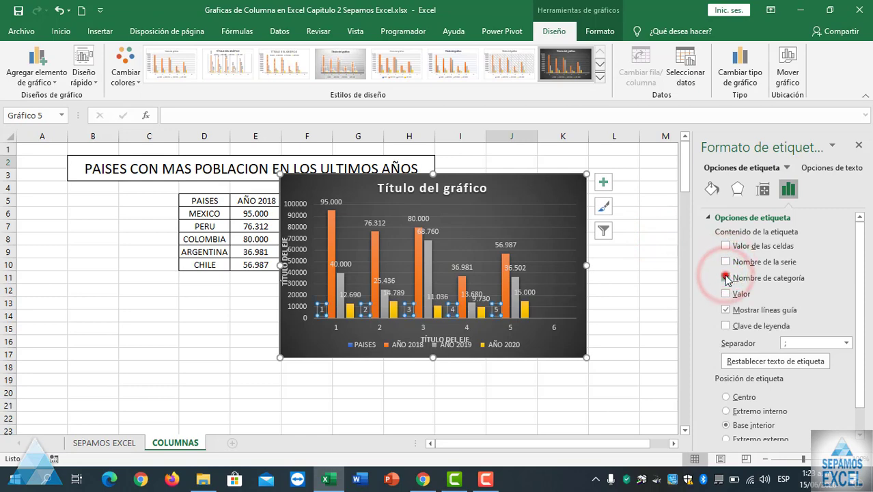
click(726, 278)
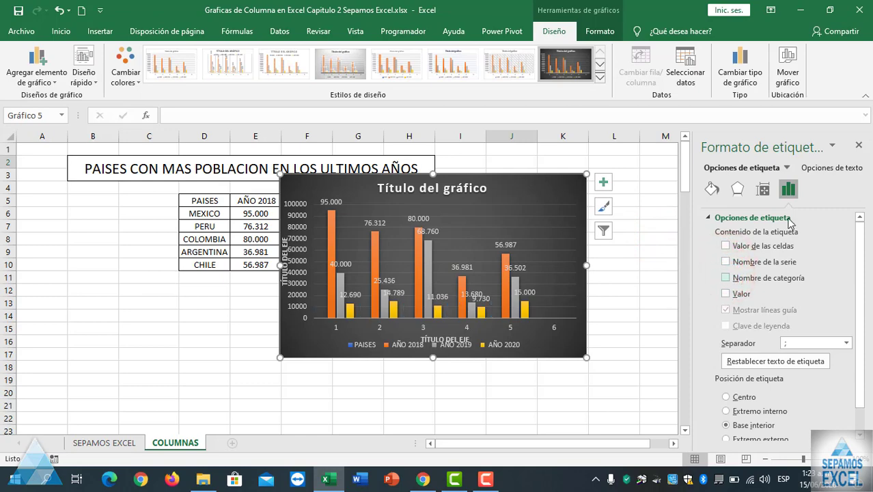
click(858, 148)
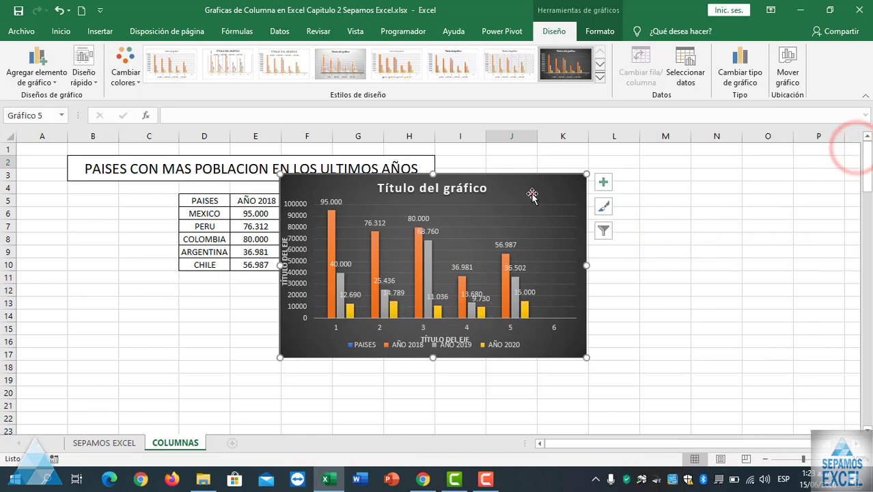
Step: Drag the chart right until it sits clear of the AÑO 2018–2020 columns, selecting the AÑO 2020 bars
drag(530, 195, 563, 205)
drag(586, 254, 643, 252)
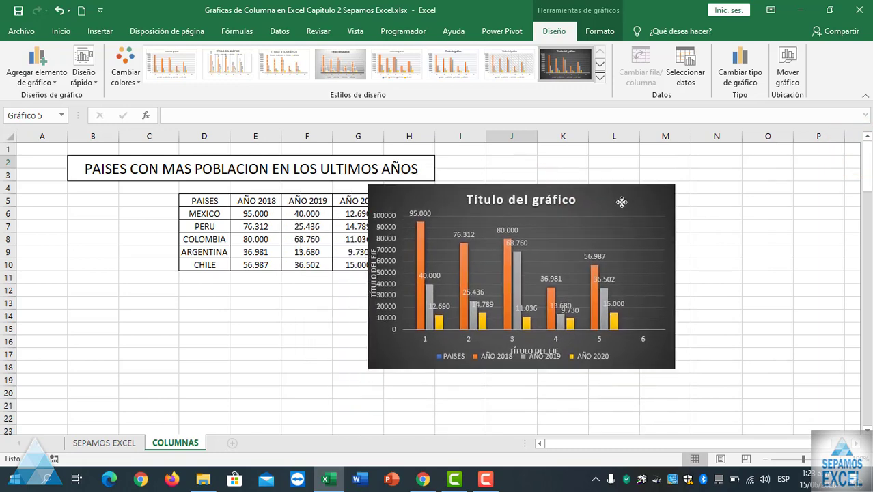
mouse_move(604, 204)
mouse_down()
mouse_move(592, 206)
mouse_move(637, 208)
mouse_up()
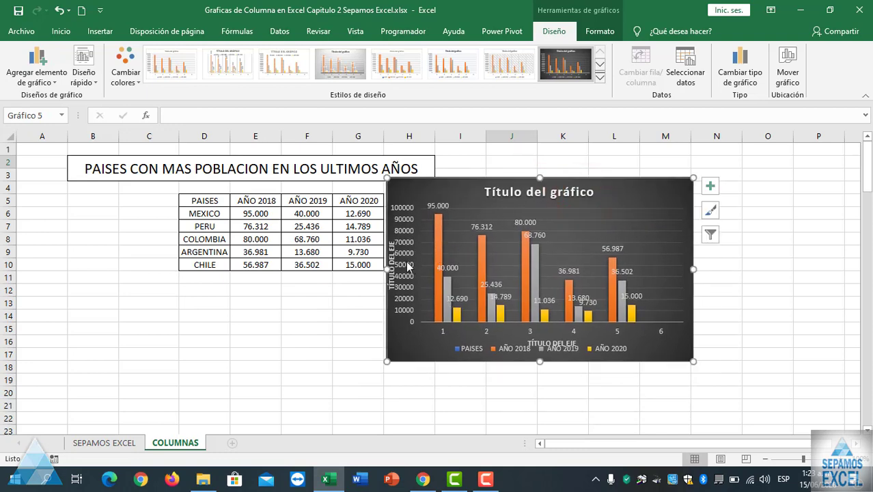
click(457, 313)
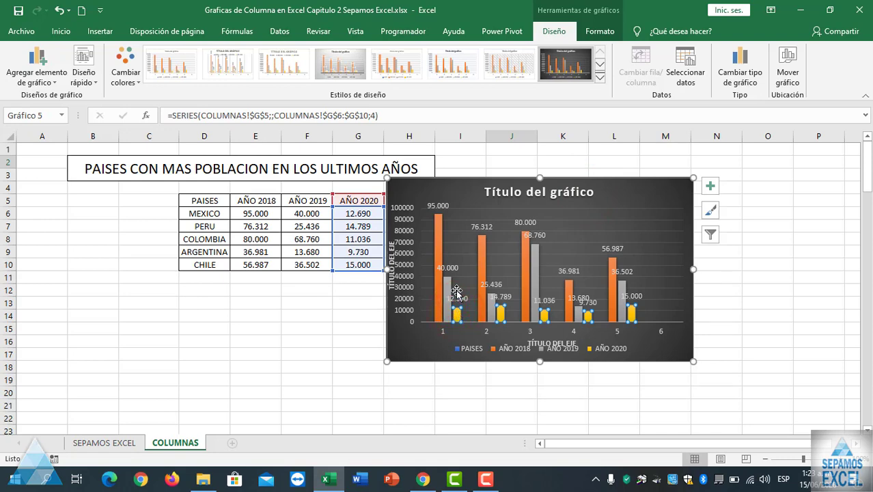
drag(453, 190, 483, 189)
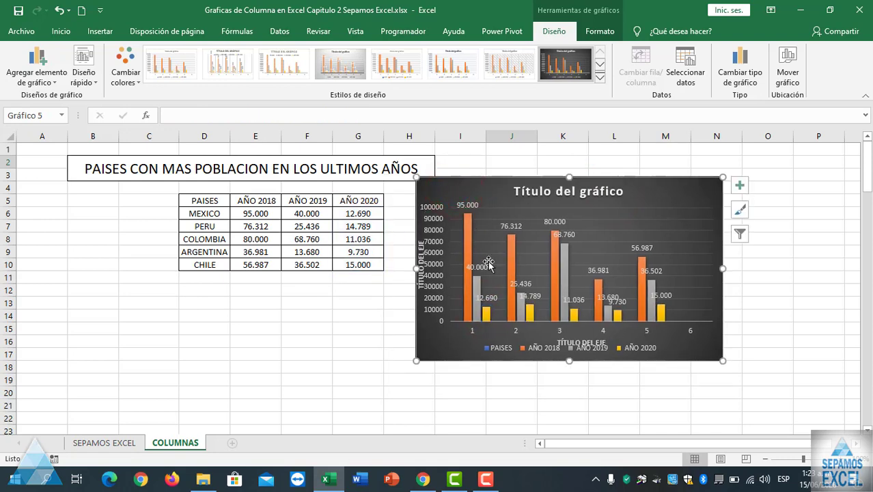
click(487, 321)
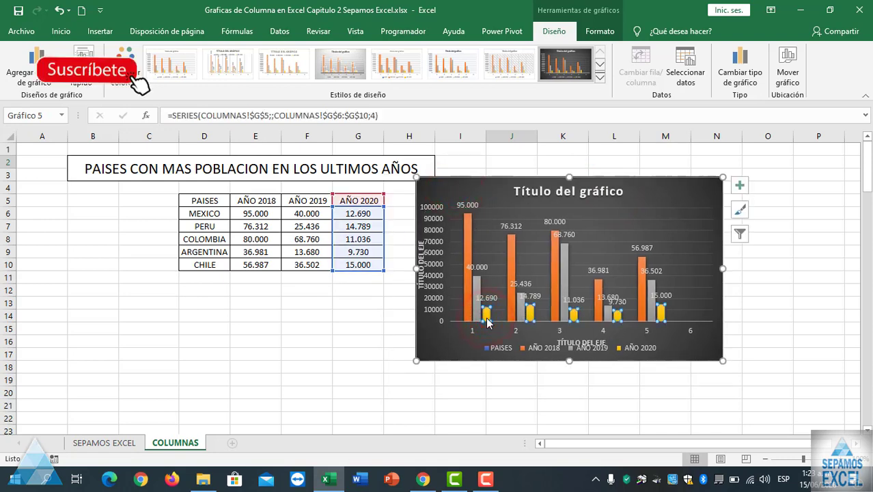
Step: Inspect the AÑO 2019 and AÑO 2018 series, then slide the chart slightly left against the table
click(473, 319)
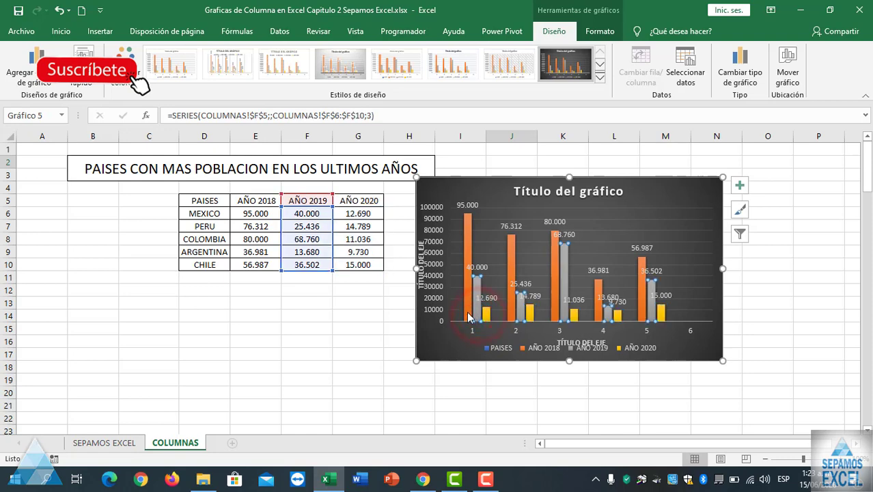
click(467, 314)
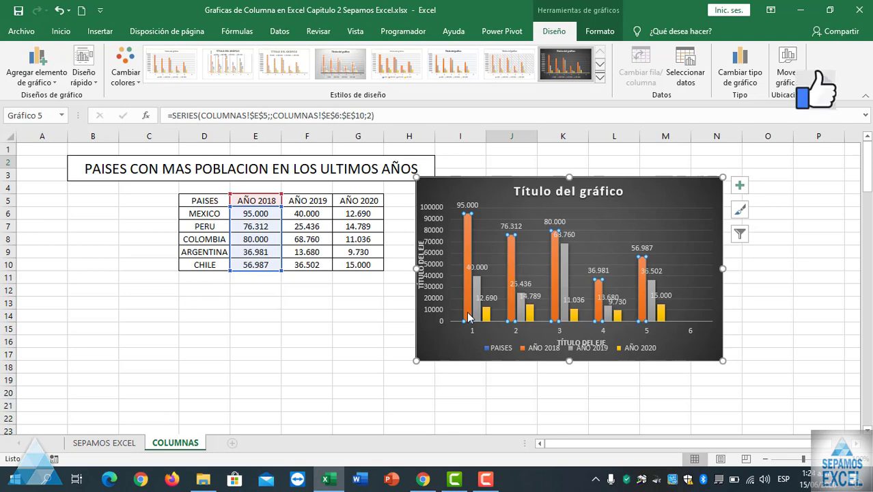
drag(493, 203, 468, 203)
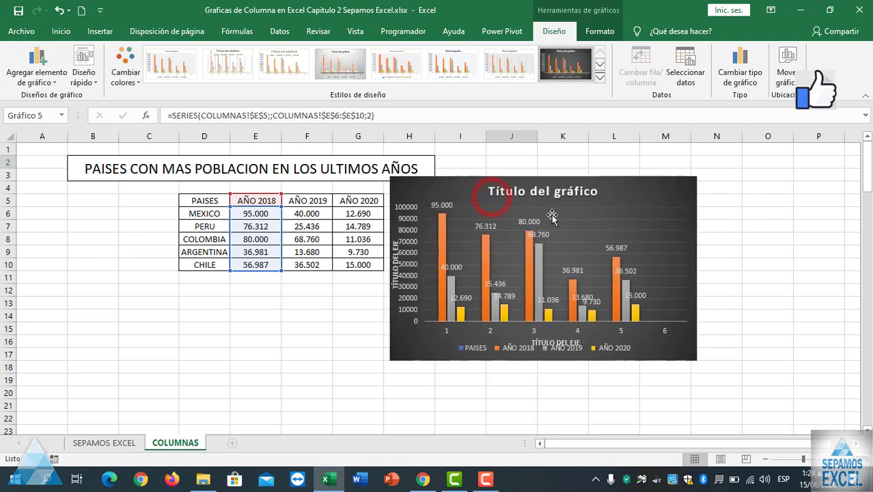
Step: Filter the chart to plot only the AÑO 2020 series
click(714, 235)
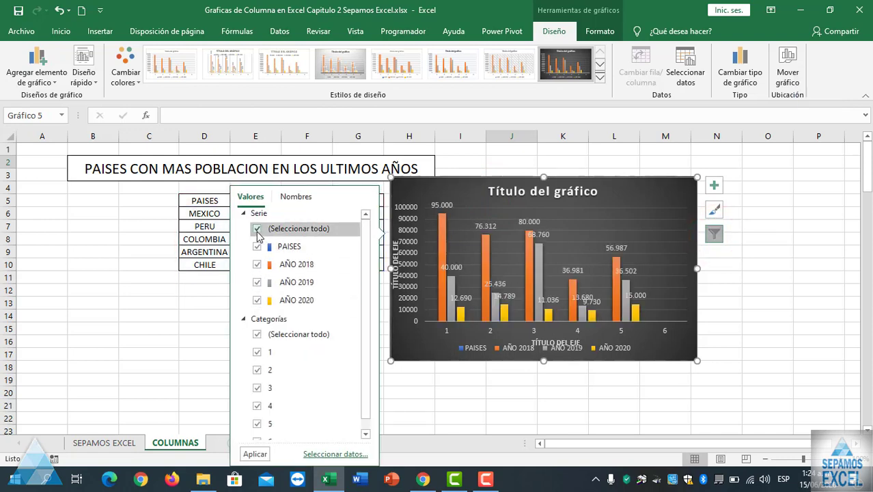
click(255, 303)
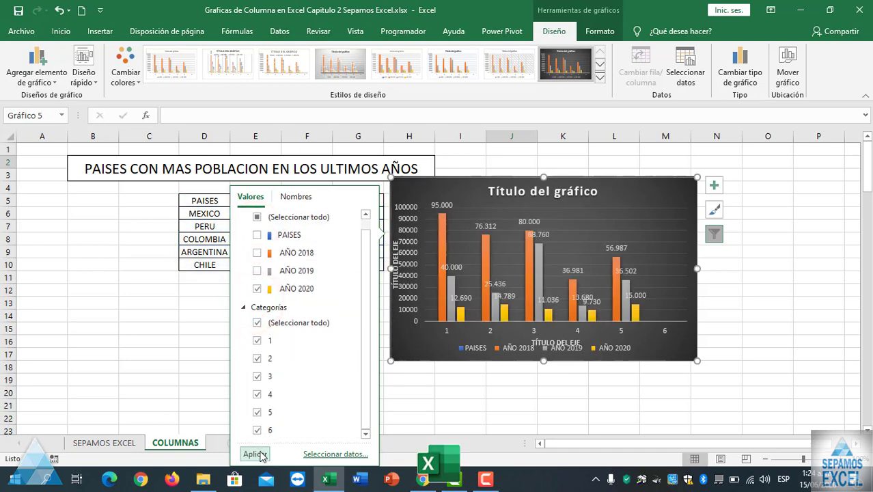
click(260, 455)
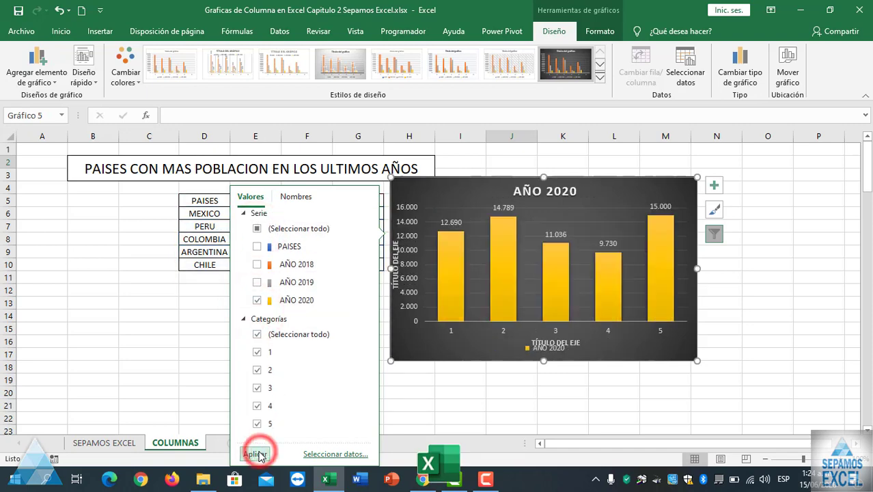
click(591, 198)
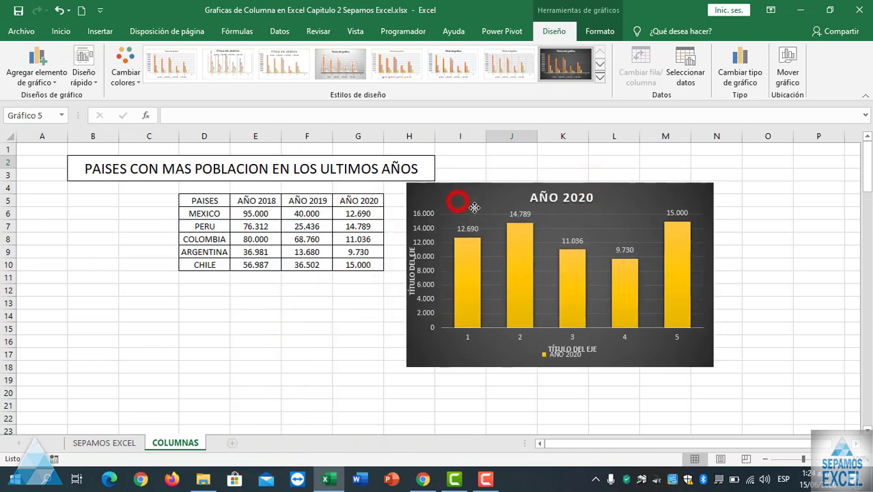
Step: Move the AÑO 2020 chart to the upper right beside the table
drag(463, 201, 476, 206)
click(463, 293)
click(516, 274)
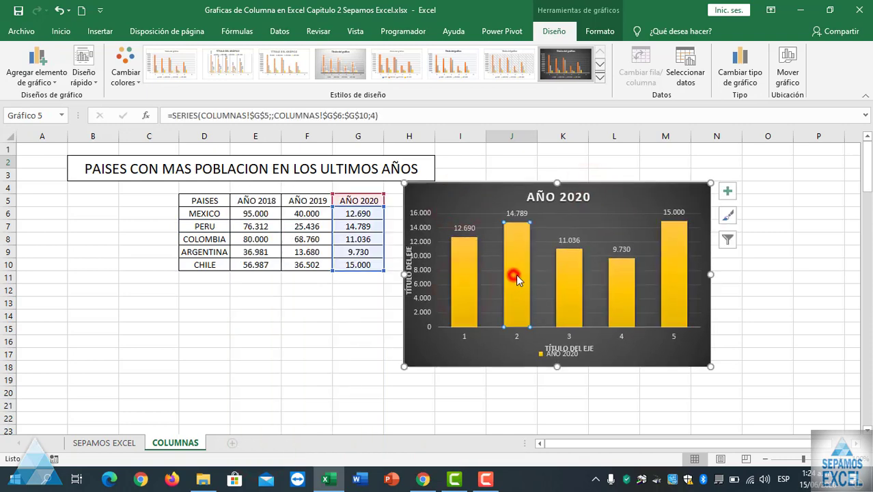
click(727, 241)
click(727, 242)
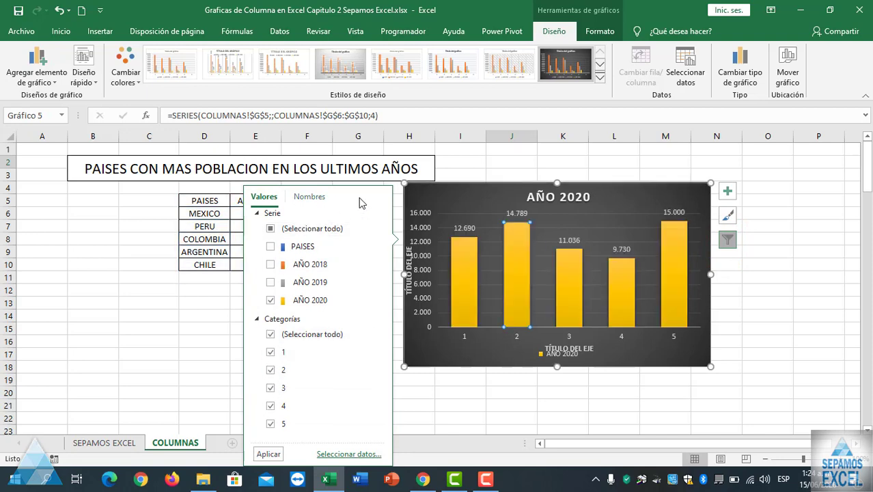
drag(435, 196, 558, 159)
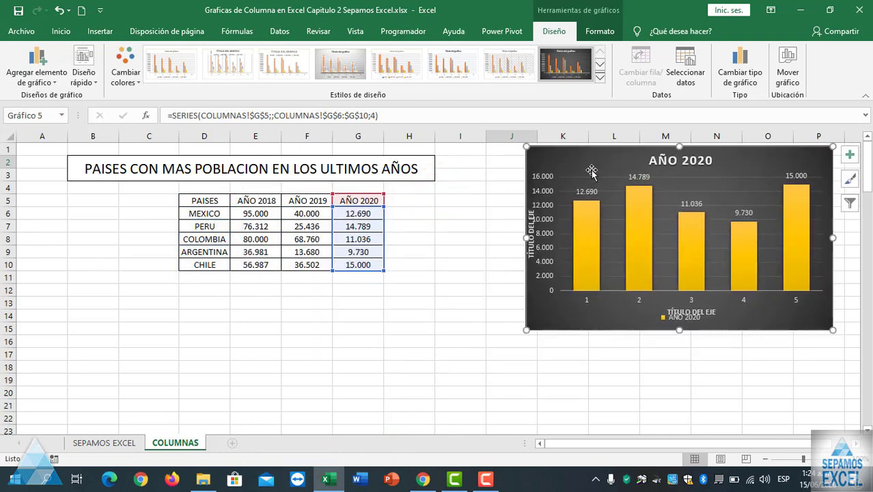
click(854, 203)
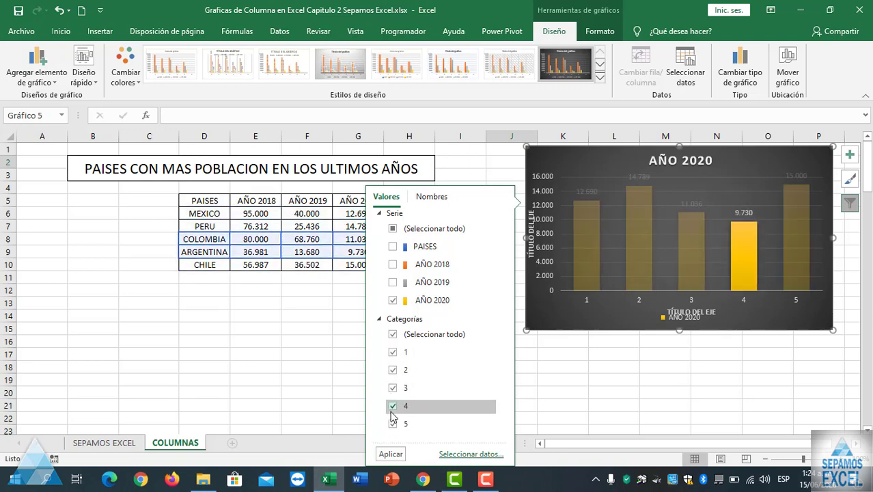
Step: Enter the numbers 1 to 4 down column C, starting one row too high at C5
click(159, 203)
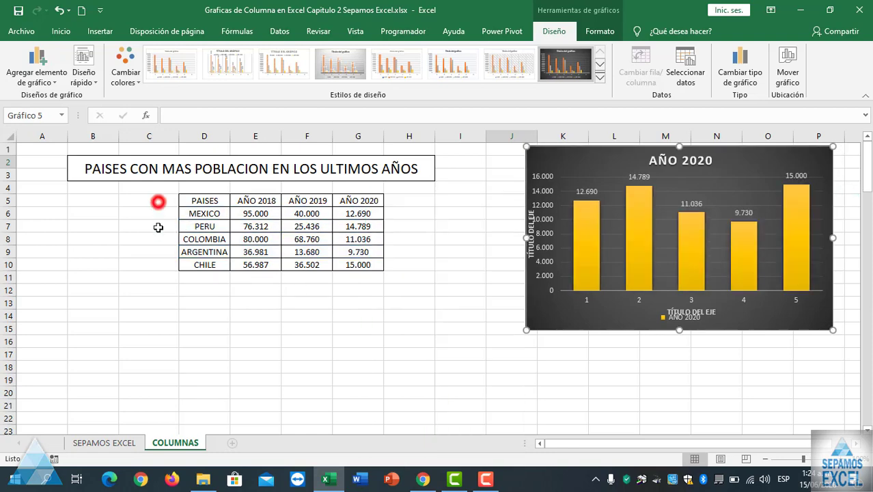
drag(158, 203, 157, 265)
click(156, 202)
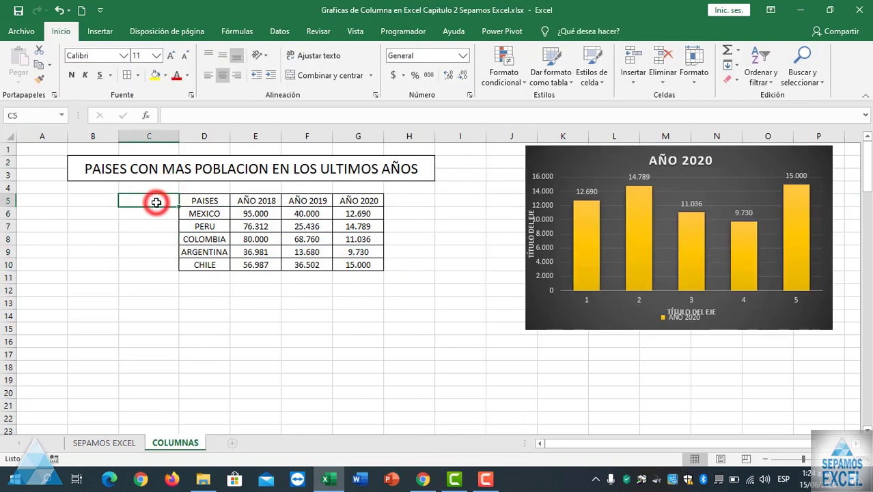
text(1)
key(Return)
text(2)
key(Return)
text(3)
key(Return)
text(4)
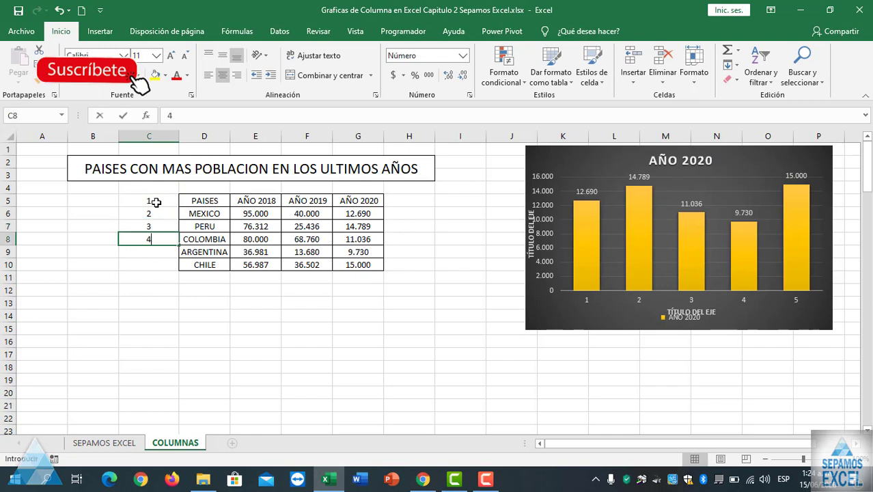
key(Return)
key(Up)
key(Up)
key(Up)
key(Up)
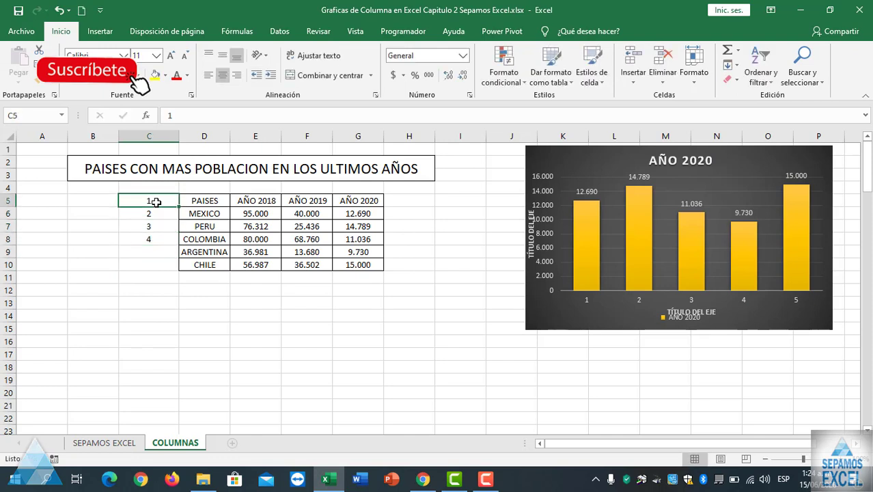
Step: Clear the misplaced numbers and enter 1 to 5 in C6:C10
drag(156, 205, 156, 250)
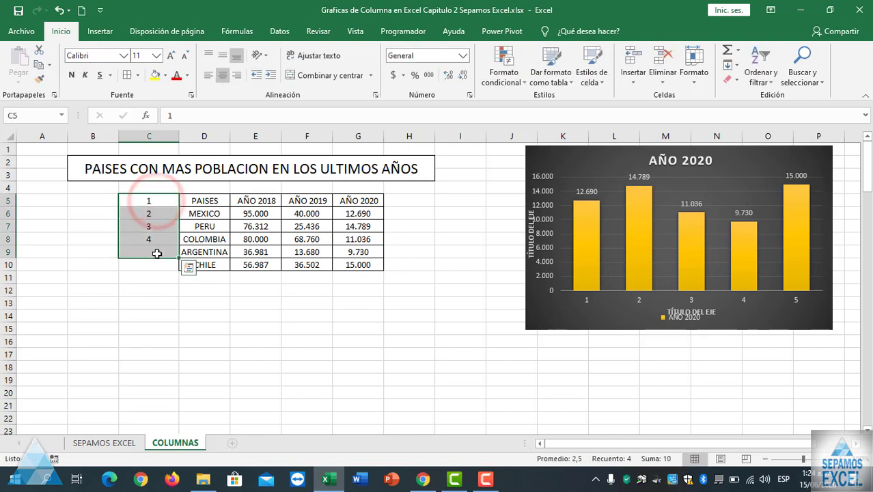
key(Delete)
click(155, 212)
text(1 )
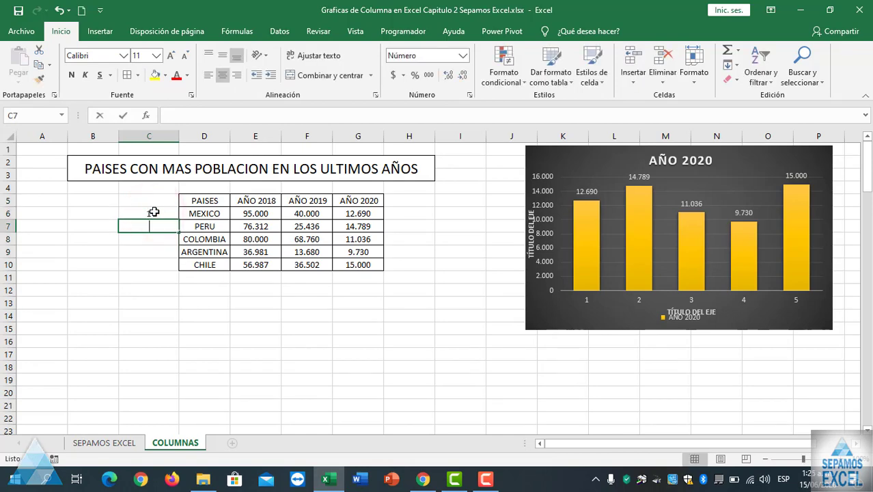
text(2 3 4)
key(Return)
text(5)
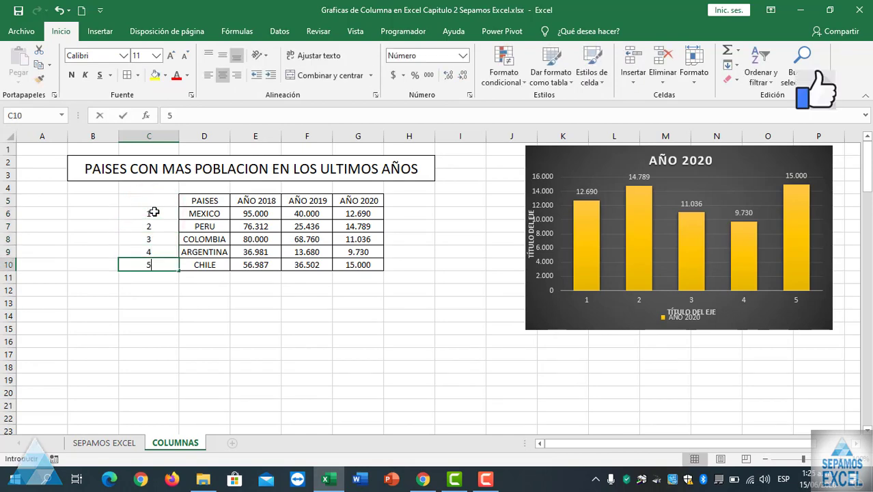
key(Return)
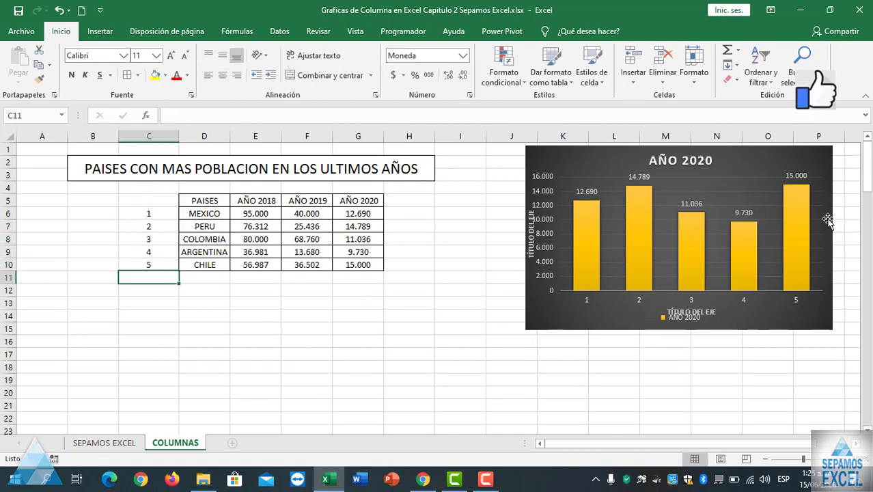
click(807, 235)
Step: Try hiding various countries in the chart filter, then apply with all five countries included
click(849, 207)
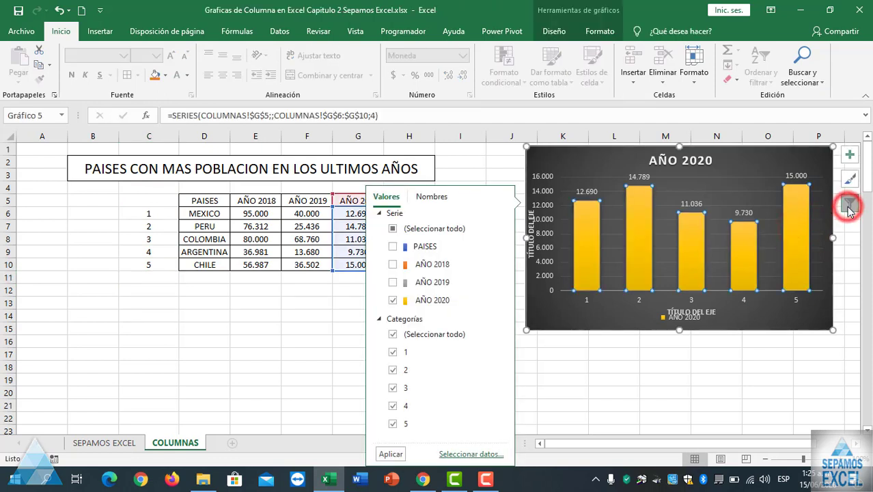
click(393, 352)
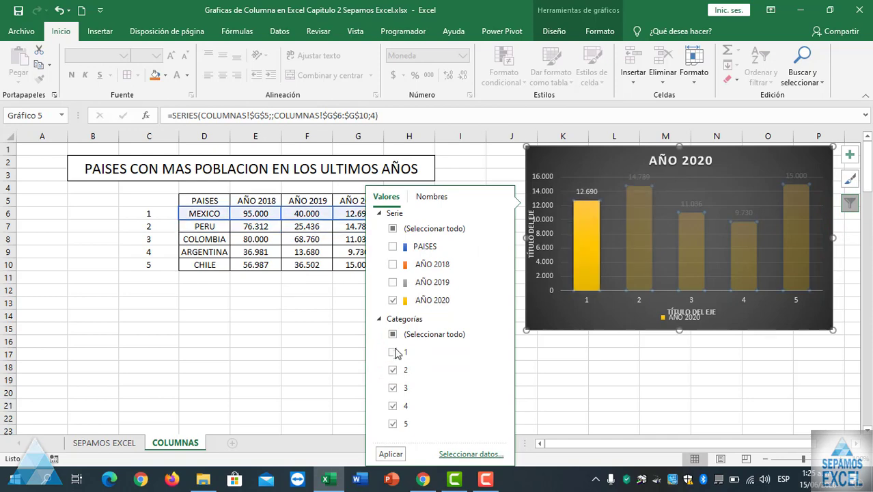
click(393, 370)
click(393, 387)
click(393, 406)
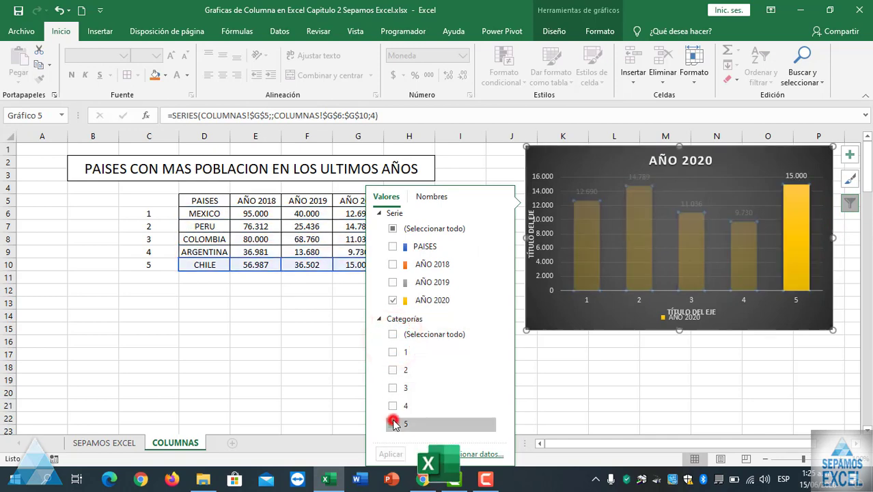
click(392, 370)
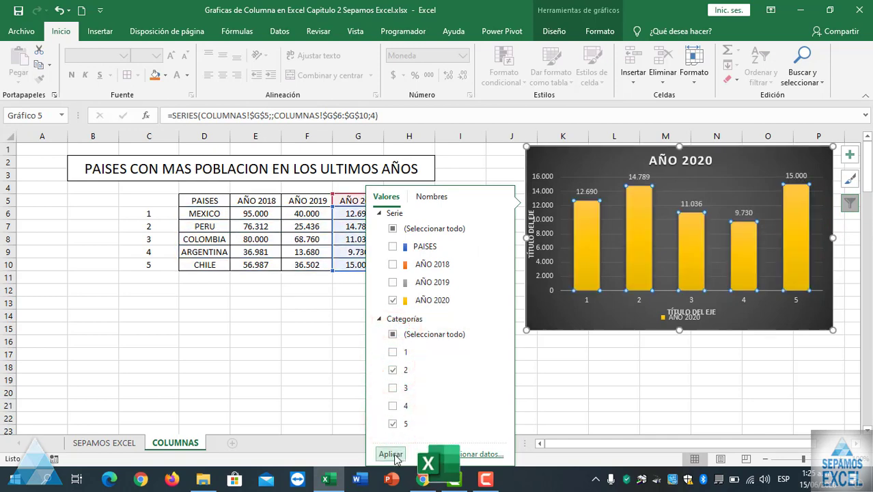
click(393, 454)
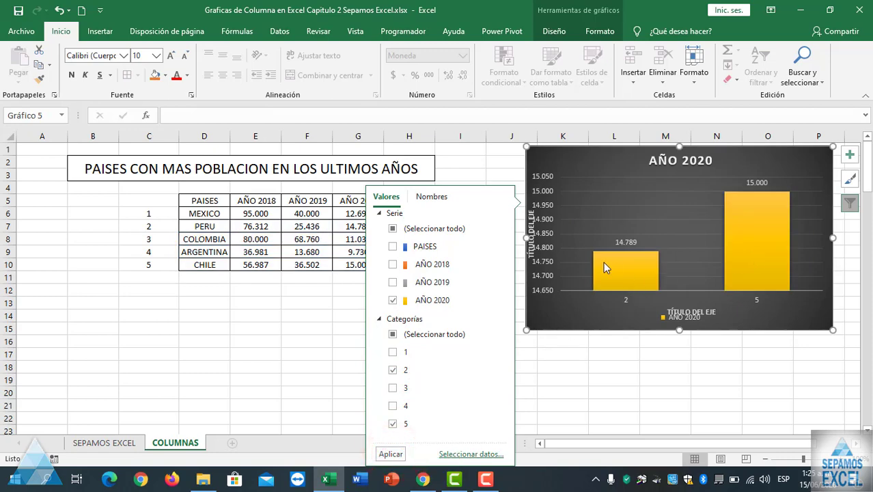
click(393, 334)
click(393, 334)
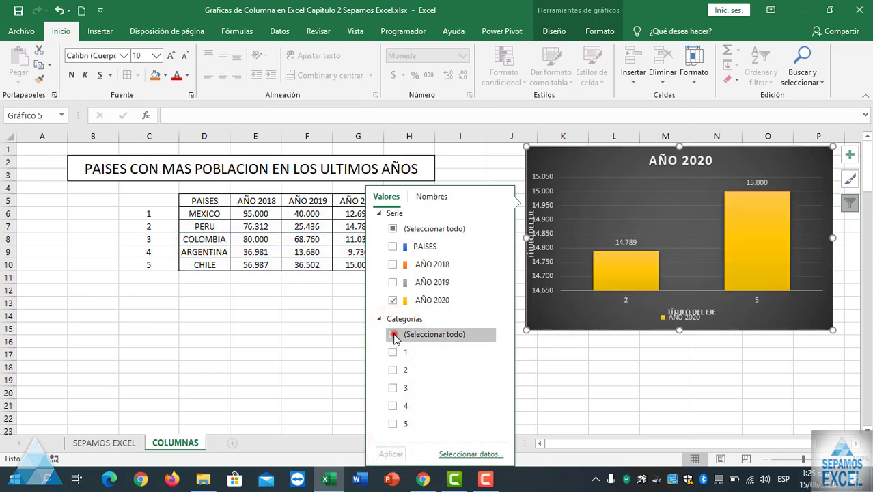
click(393, 334)
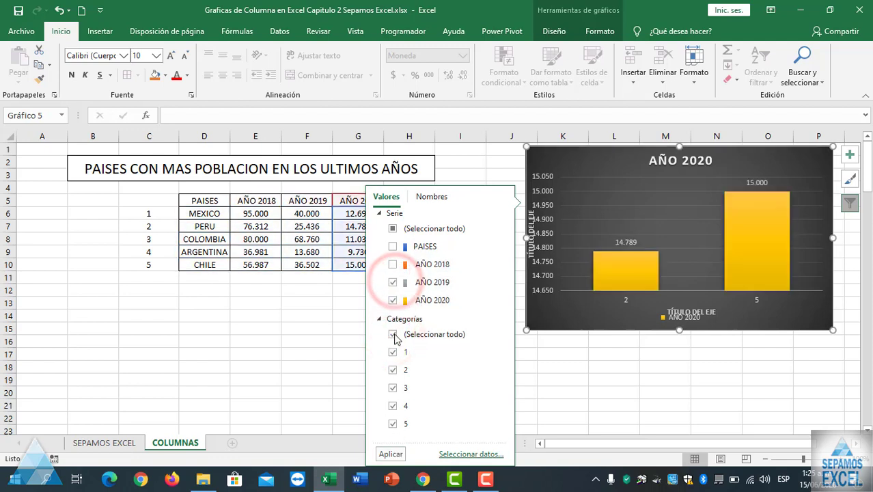
click(395, 453)
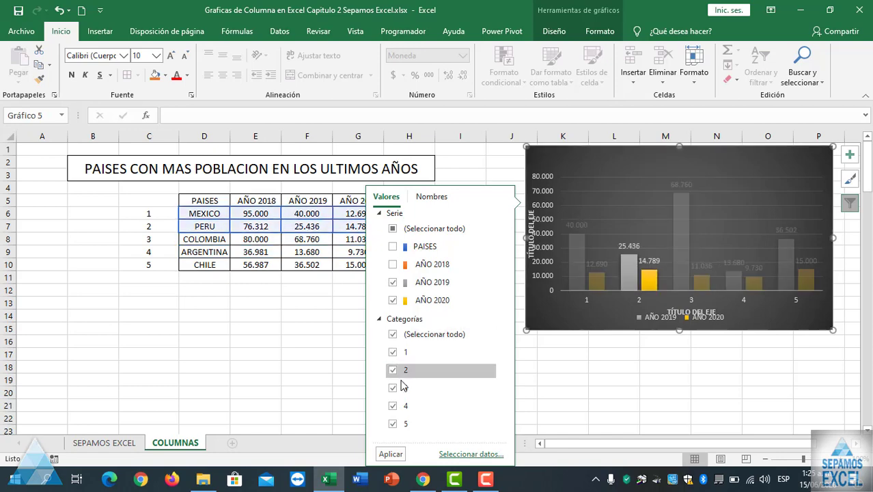
Step: Filter the chart to show only countries 2 and 4
click(392, 334)
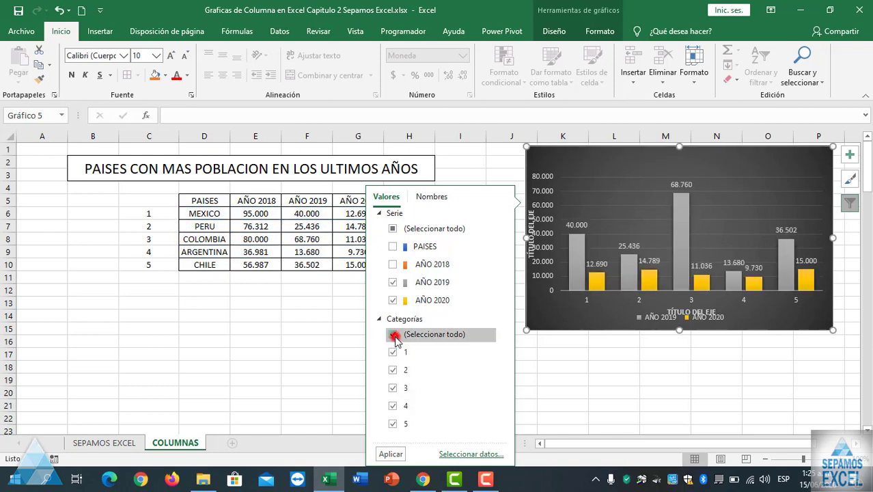
click(392, 401)
click(392, 401)
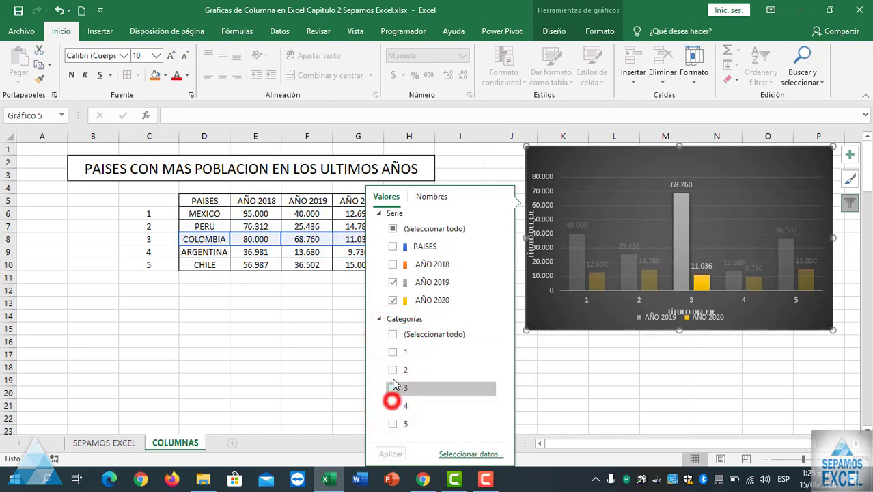
click(392, 406)
click(393, 369)
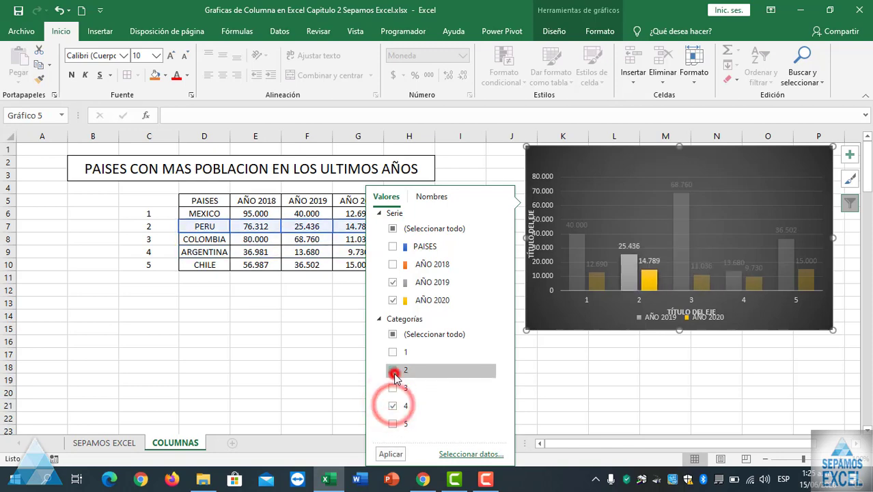
click(400, 454)
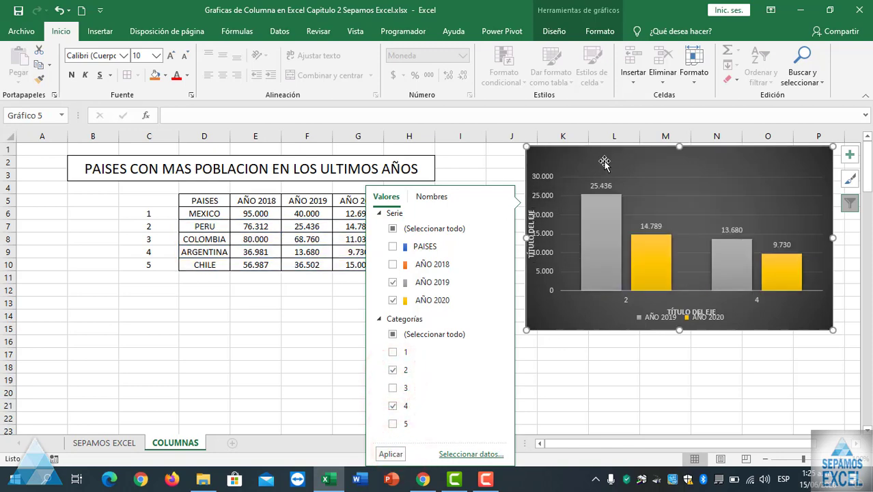
Step: Move the chart closer to the table and re-include every series and all five countries
drag(605, 161, 535, 173)
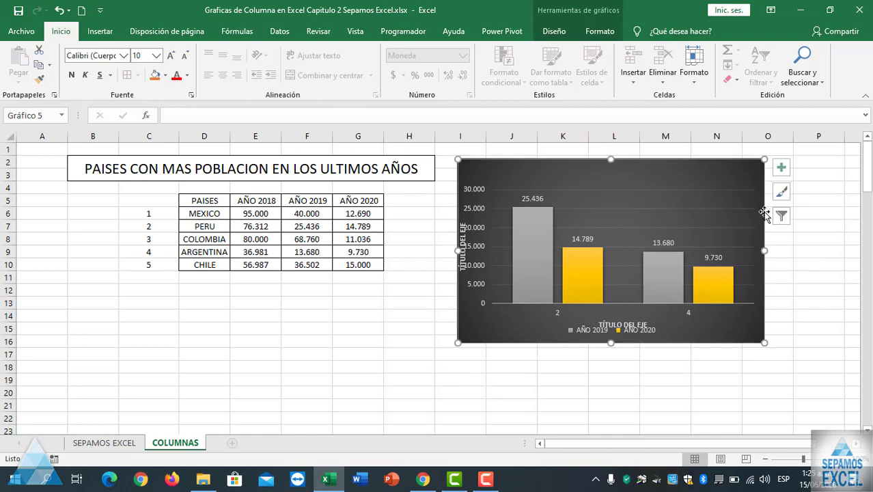
click(782, 215)
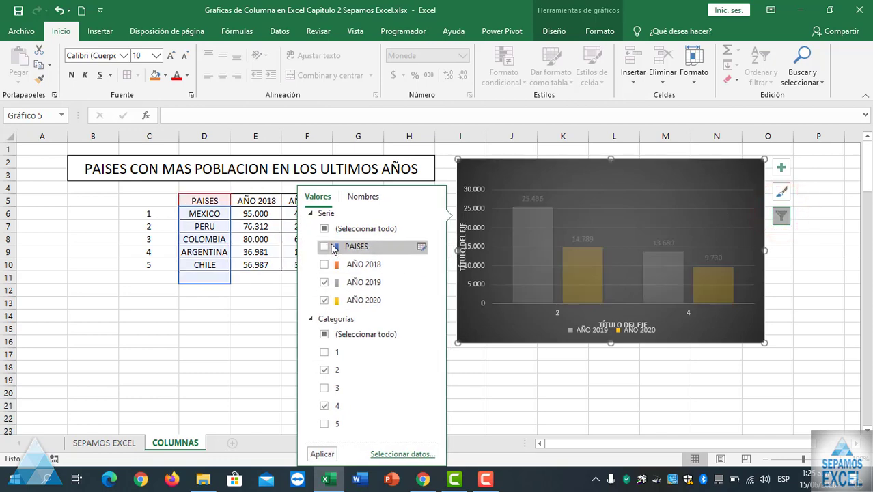
click(324, 229)
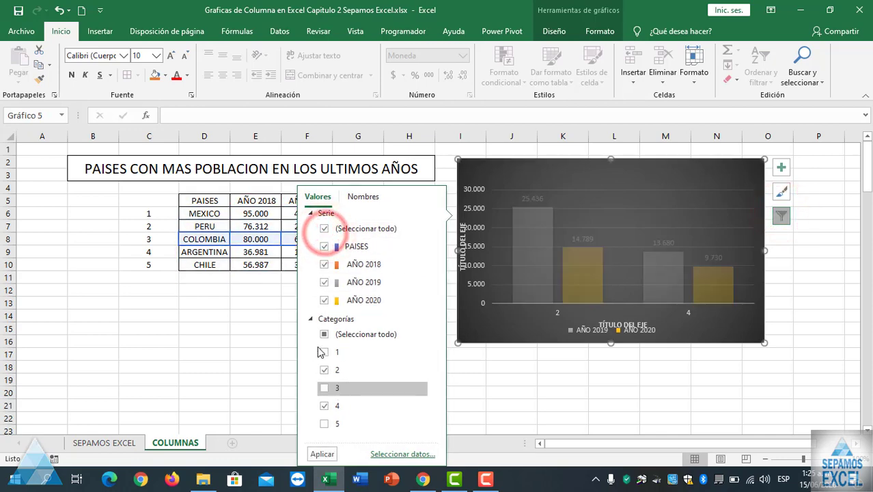
click(324, 334)
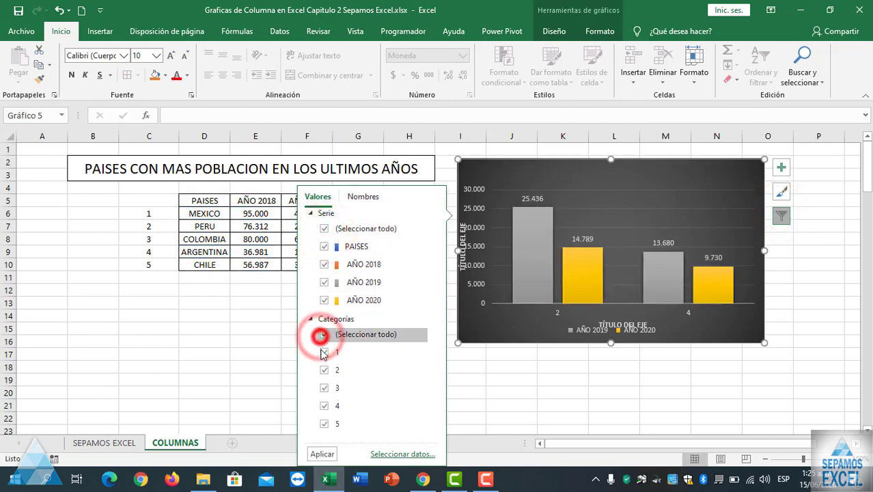
click(335, 454)
click(539, 367)
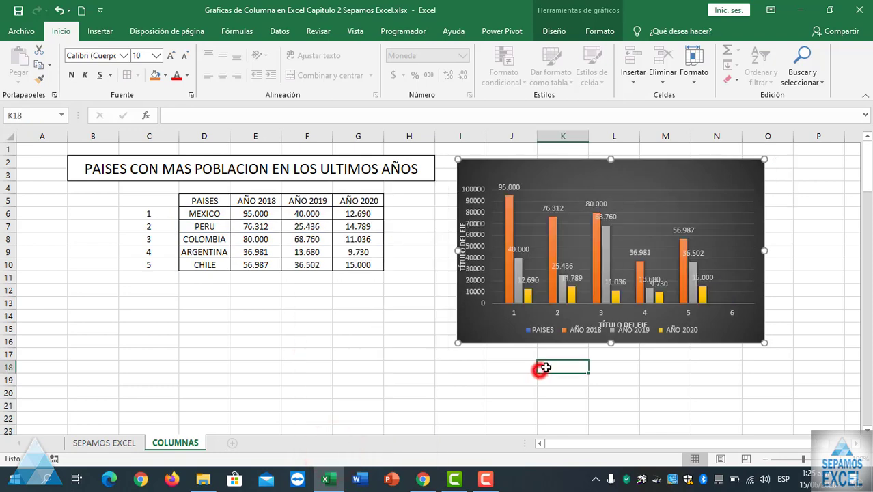
click(608, 322)
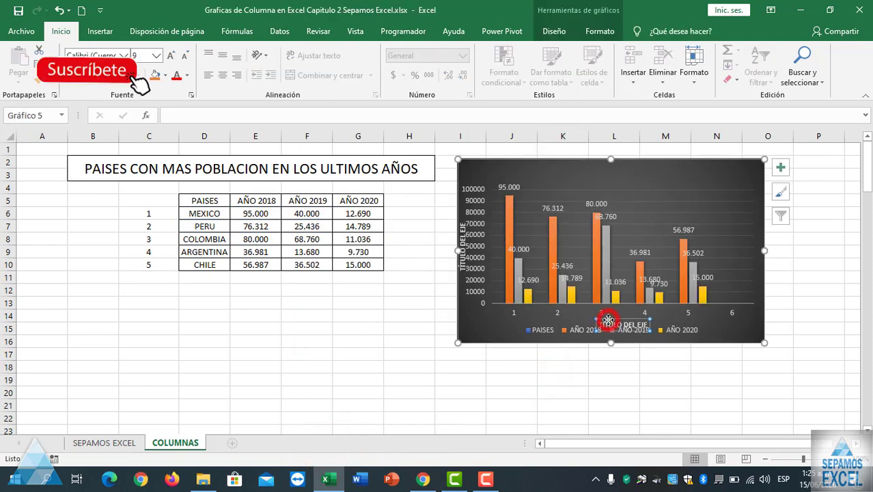
Step: Remove the chart's axis titles, keeping the axes visible
click(782, 171)
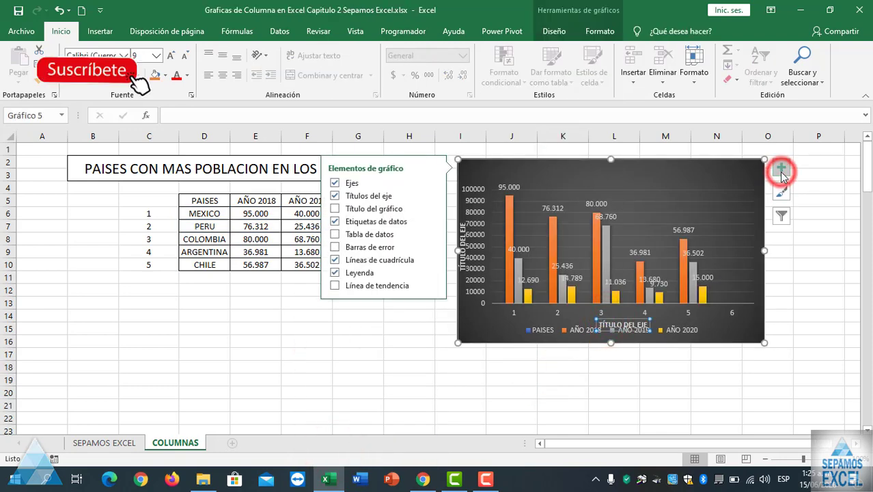
click(335, 196)
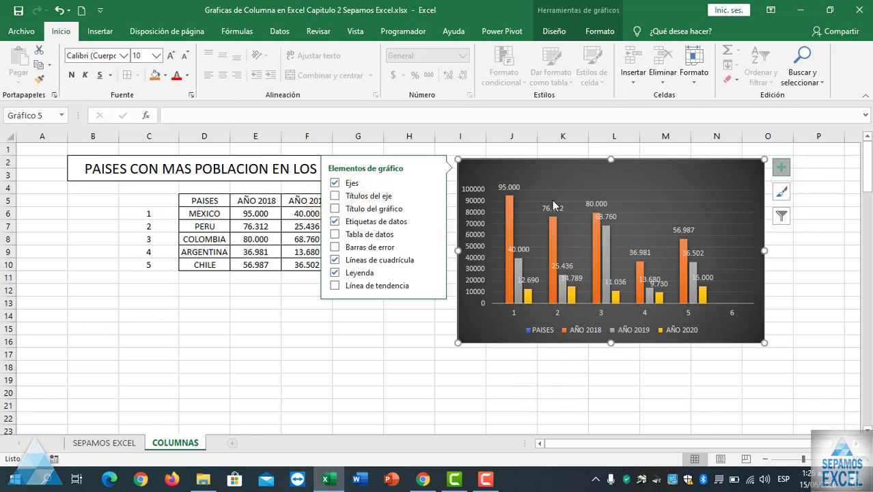
click(335, 183)
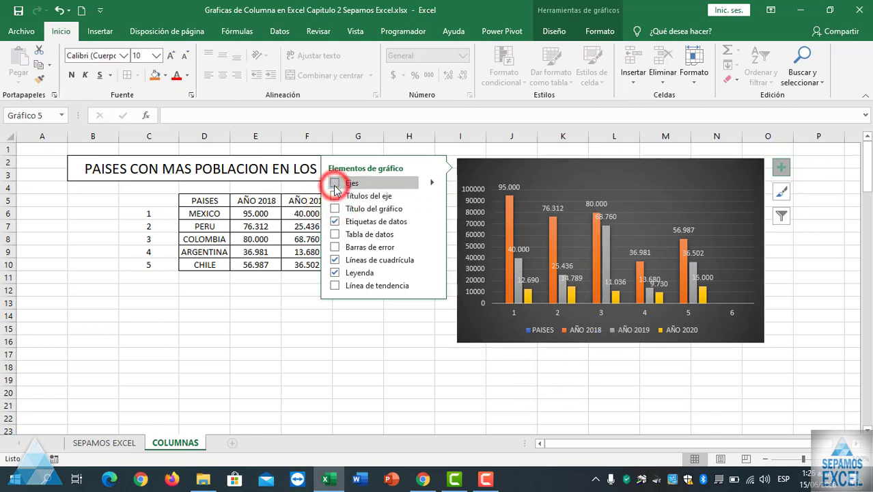
click(335, 183)
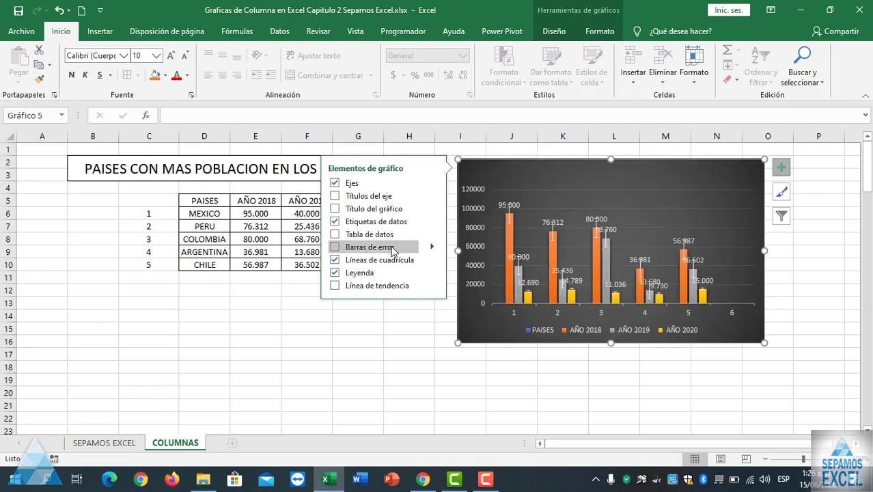
Step: Enlarge the chart by dragging its bottom edge down and right edge outward
drag(611, 343, 612, 411)
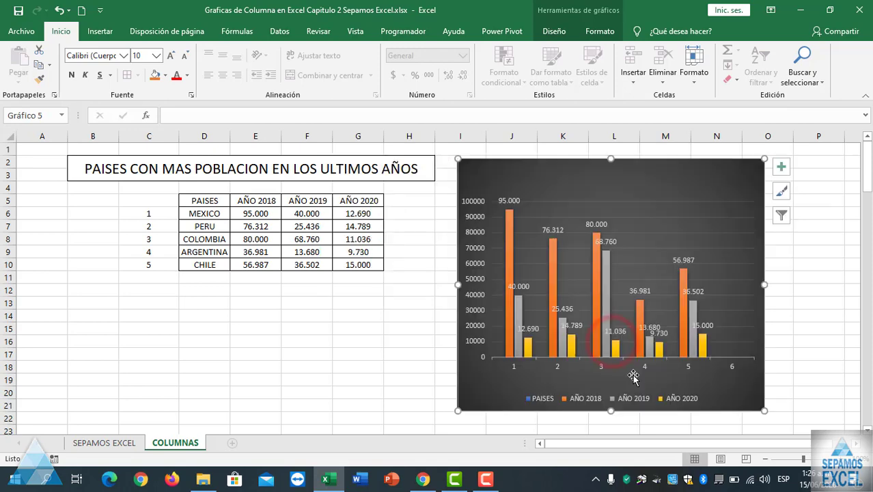
drag(764, 285, 811, 286)
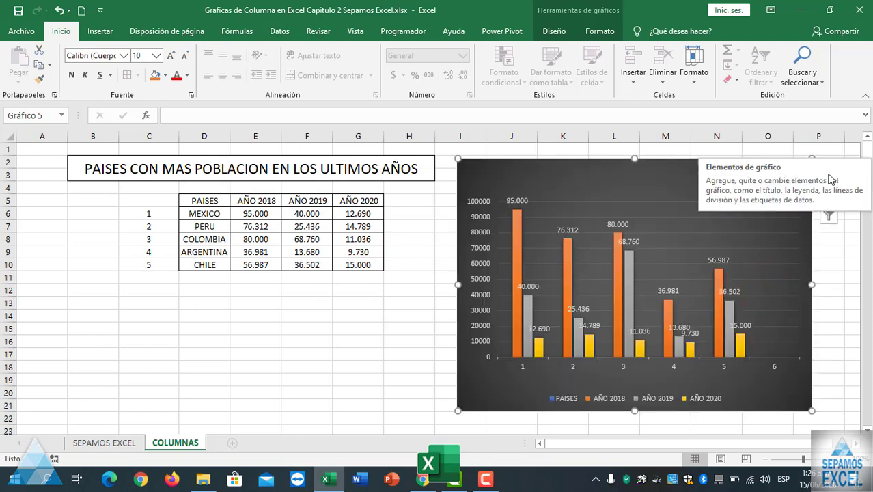
click(828, 168)
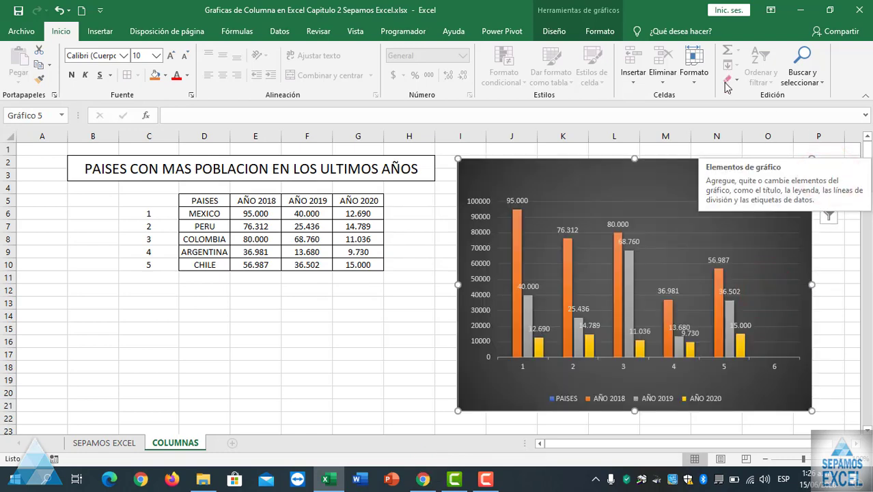
click(828, 168)
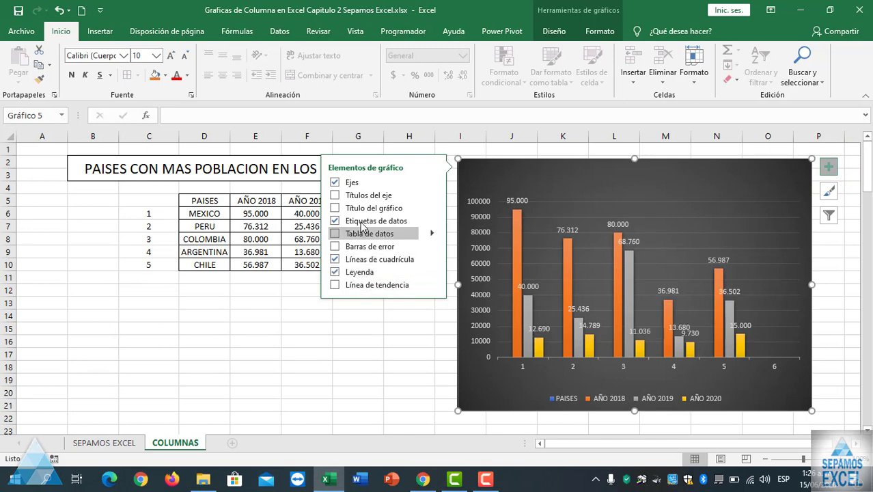
click(390, 345)
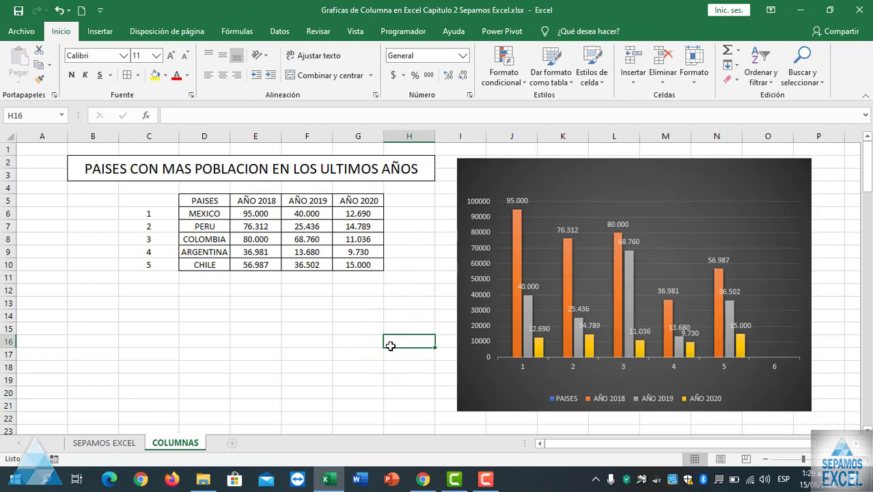
Step: Make the chart slightly shorter by dragging its bottom edge up
click(635, 383)
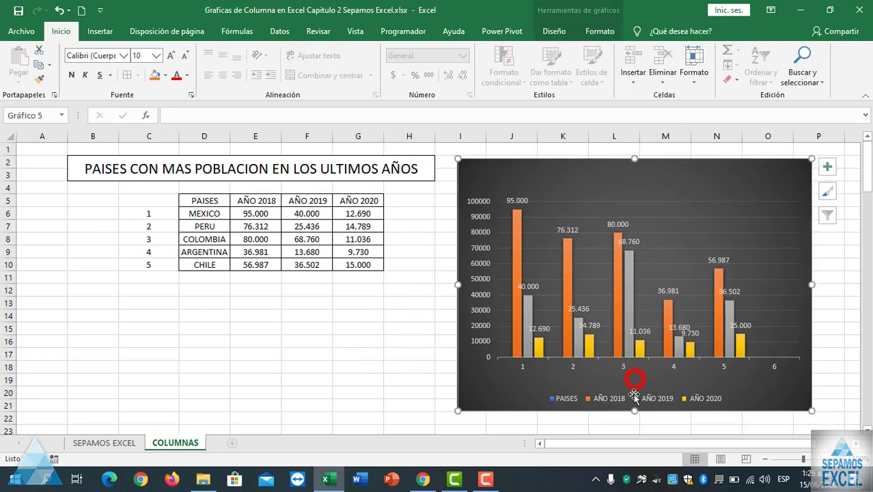
drag(634, 410, 629, 343)
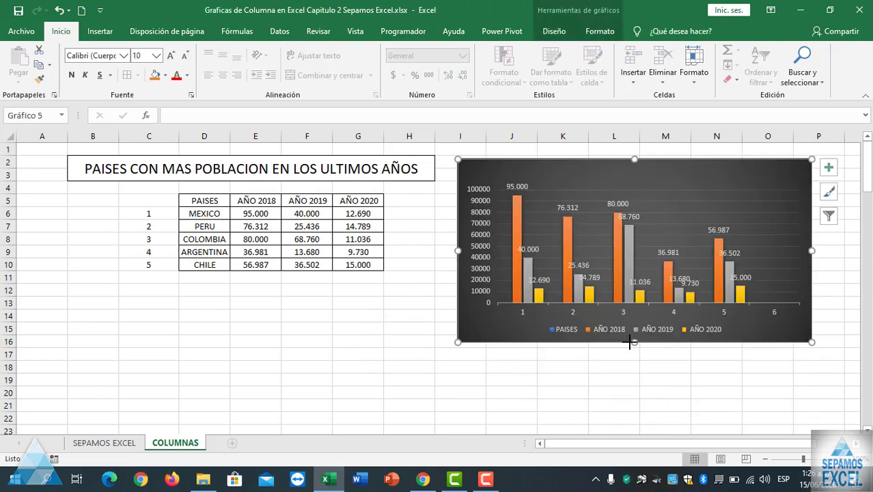
click(513, 390)
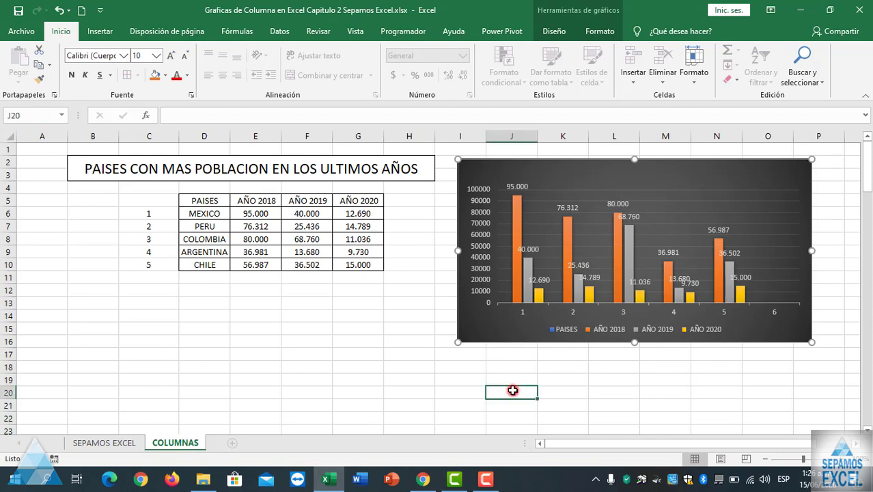
Step: Shorten the E5:G5 headers from 'AÑO 2018/2019/2020' to just 2018, 2019 and 2020
double_click(252, 199)
double_click(247, 200)
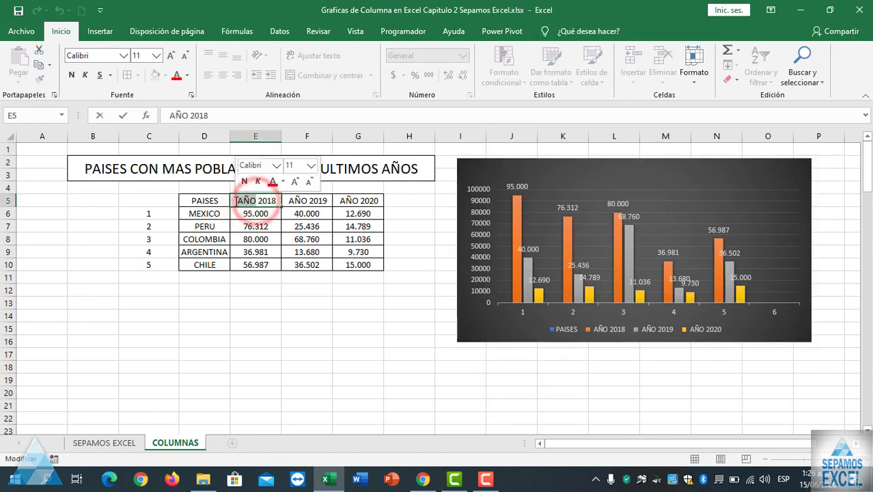
key(BackSpace)
double_click(304, 200)
double_click(296, 200)
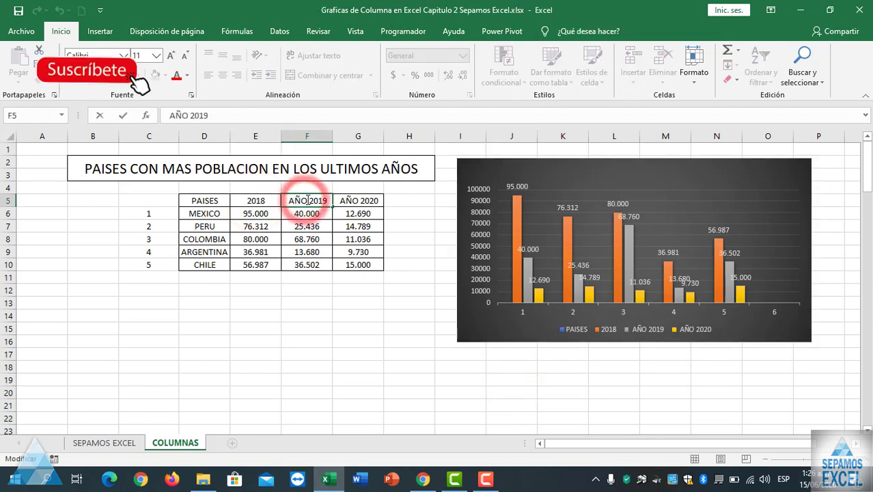
key(BackSpace)
click(363, 200)
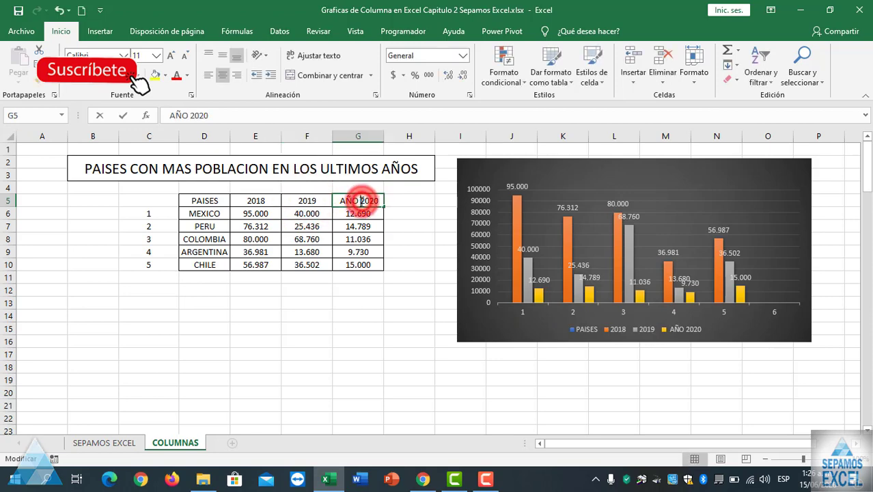
double_click(360, 201)
double_click(342, 200)
key(BackSpace)
click(378, 304)
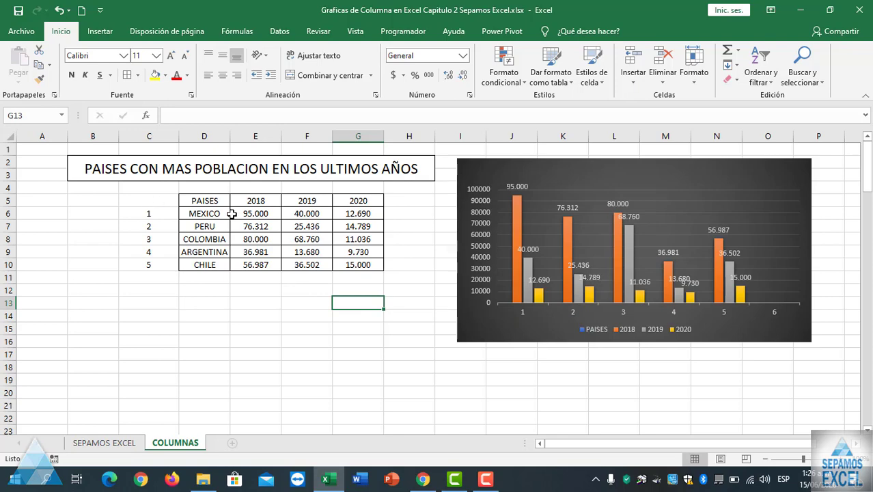
Step: Insert a clustered column chart from the table D5:G10
drag(202, 200, 358, 265)
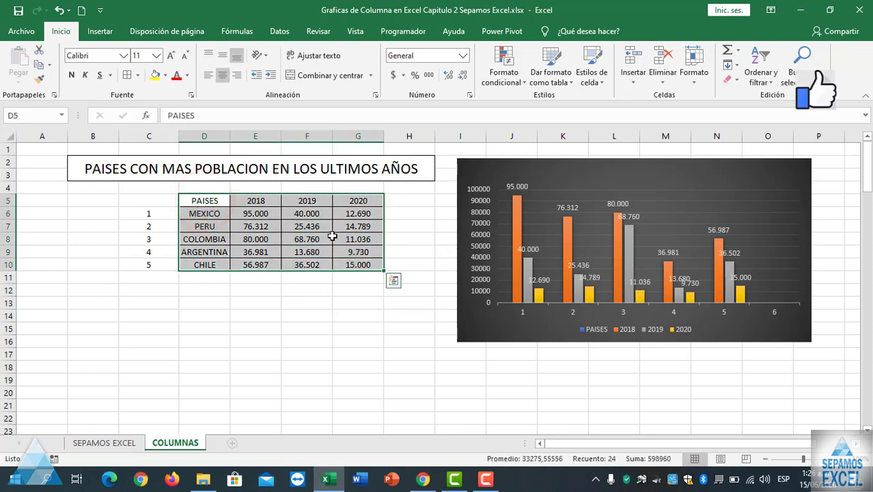
click(100, 31)
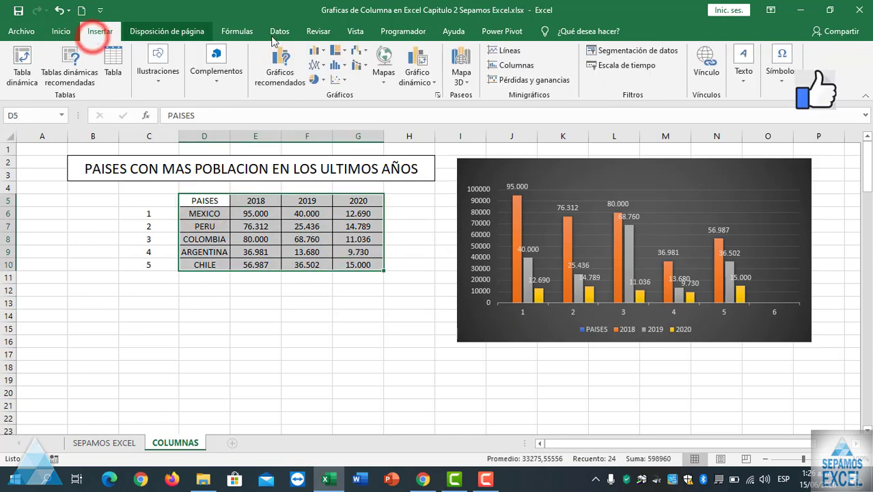
click(314, 50)
click(327, 89)
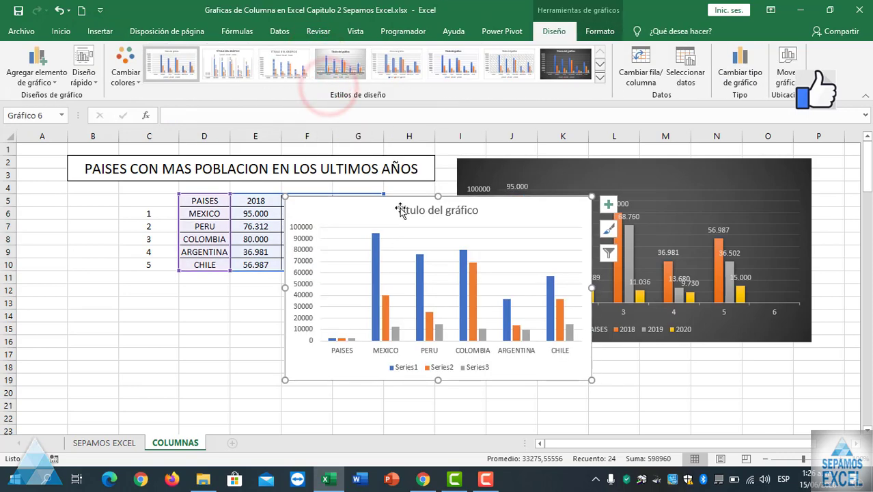
Step: Move the new chart below the table and show its series and category filters
drag(375, 216, 222, 182)
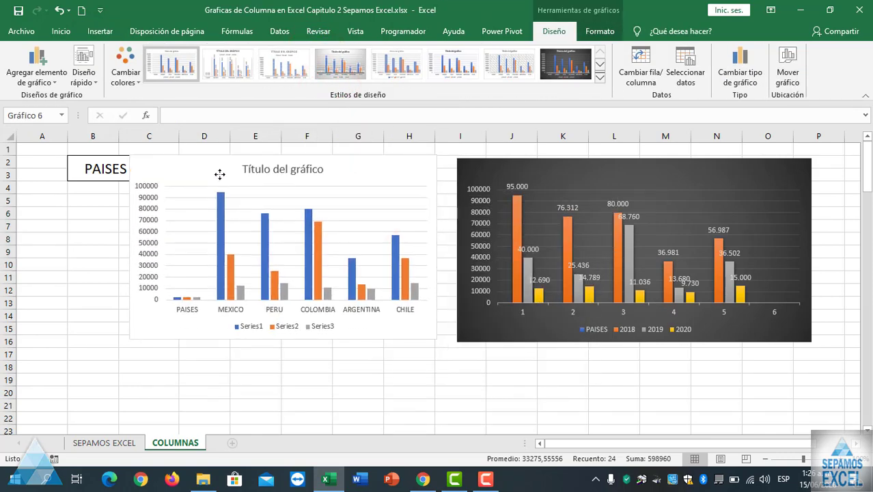
click(457, 372)
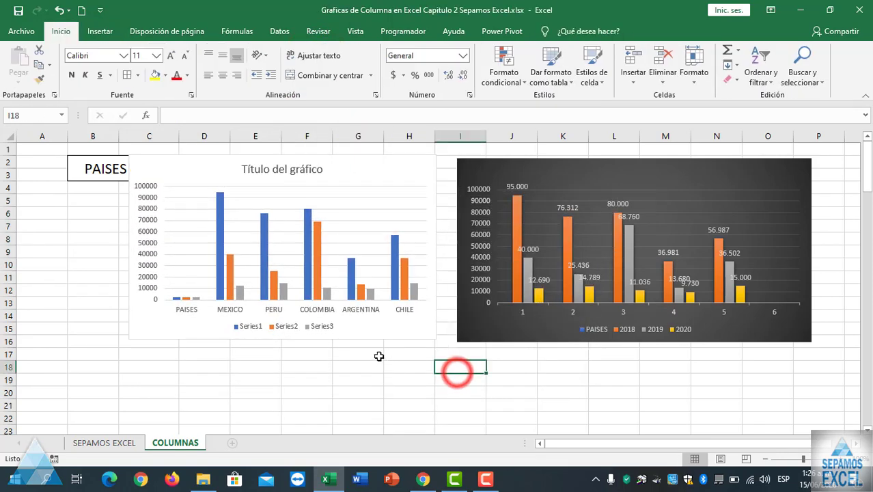
click(254, 330)
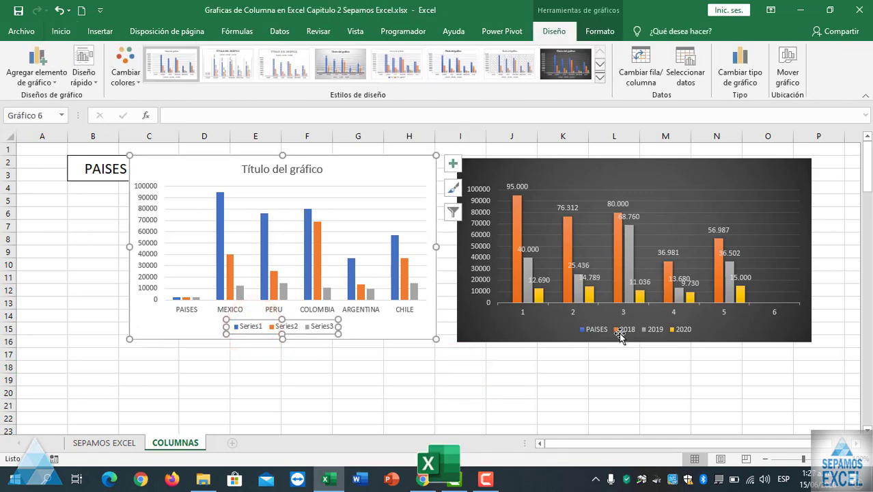
drag(315, 176, 315, 260)
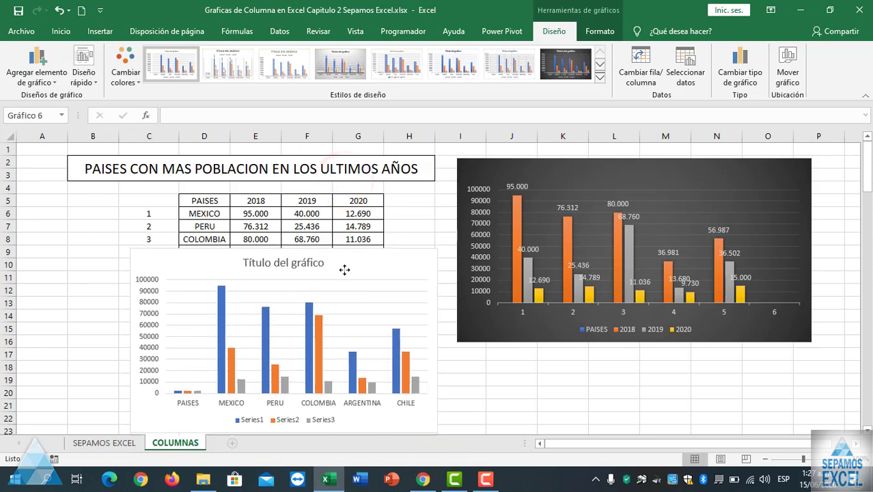
click(295, 411)
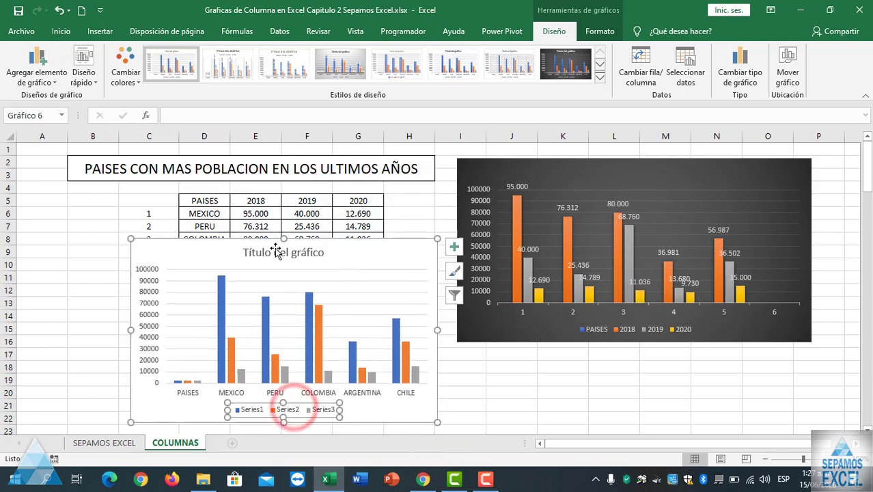
click(454, 295)
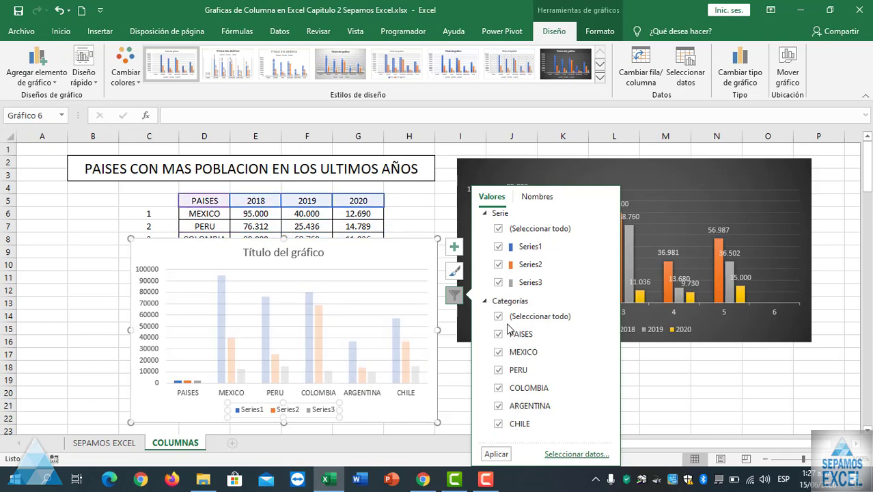
Step: Shift the plain blue chart down-left and inspect the dark chart's 2018 and 2019 series
click(675, 404)
click(409, 273)
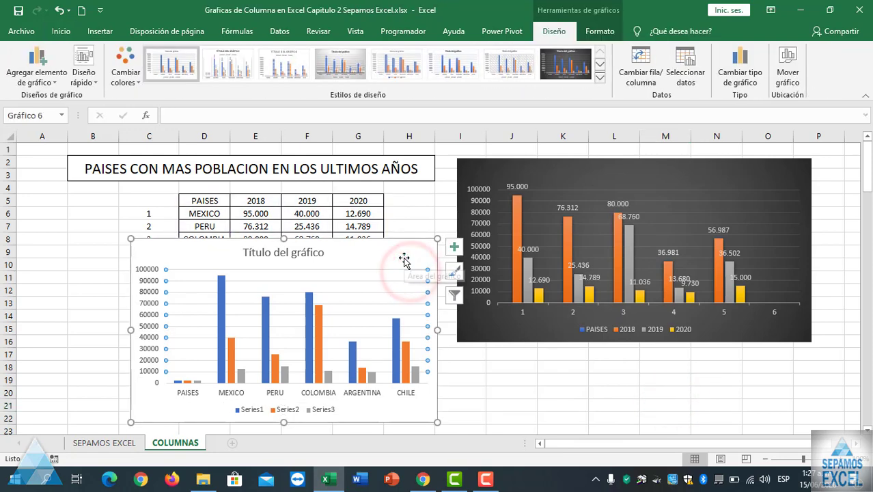
drag(404, 255, 361, 307)
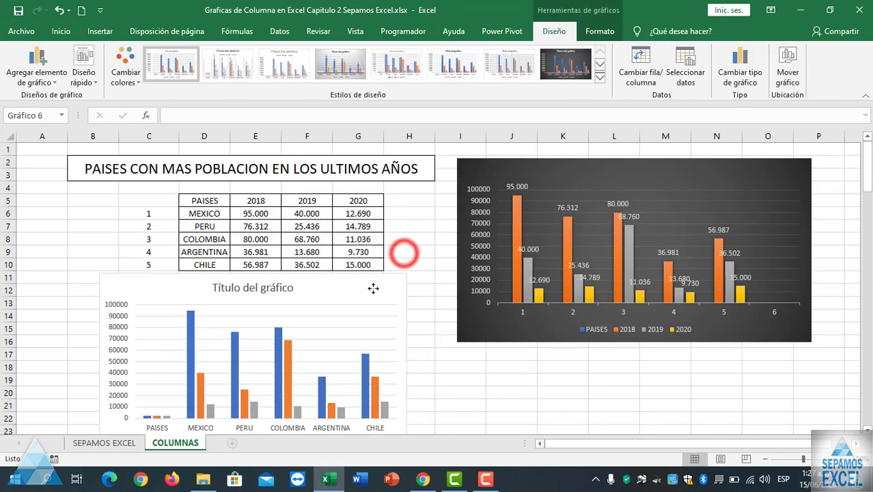
click(584, 169)
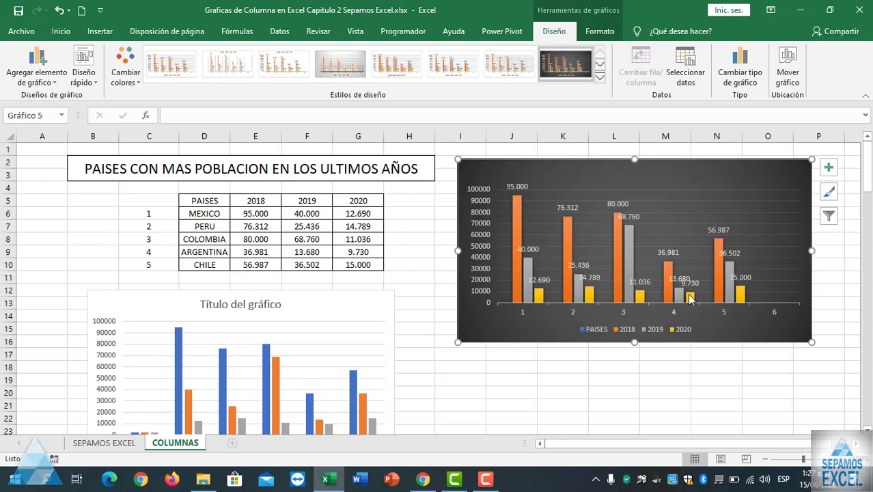
click(519, 295)
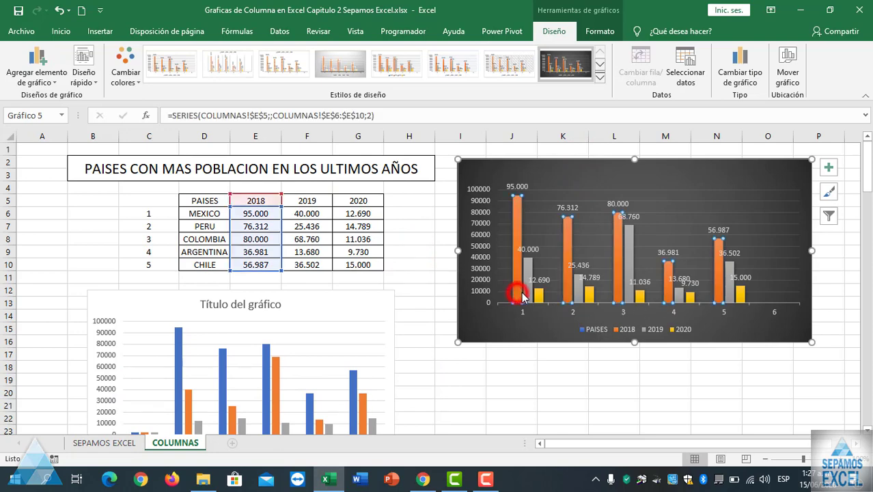
click(530, 295)
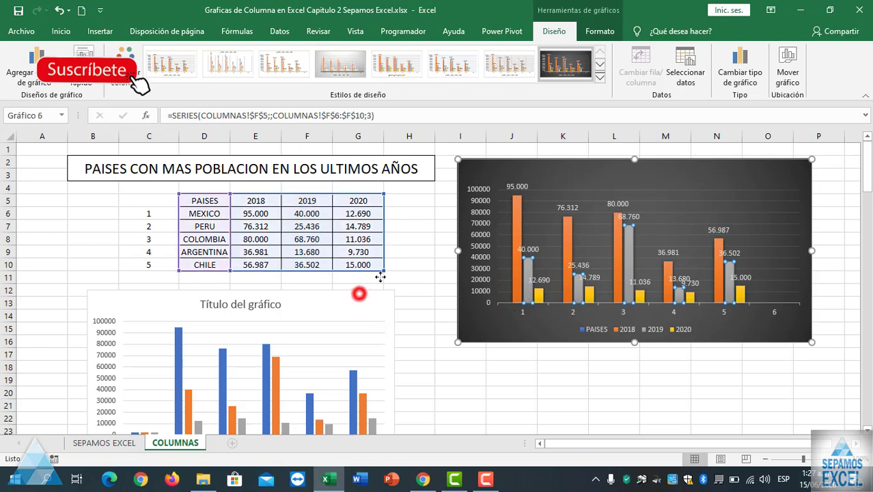
Step: Reposition the plain chart and compare its bars with the dark chart's 2018, 2019 and 2020 series
drag(358, 299, 385, 272)
click(400, 403)
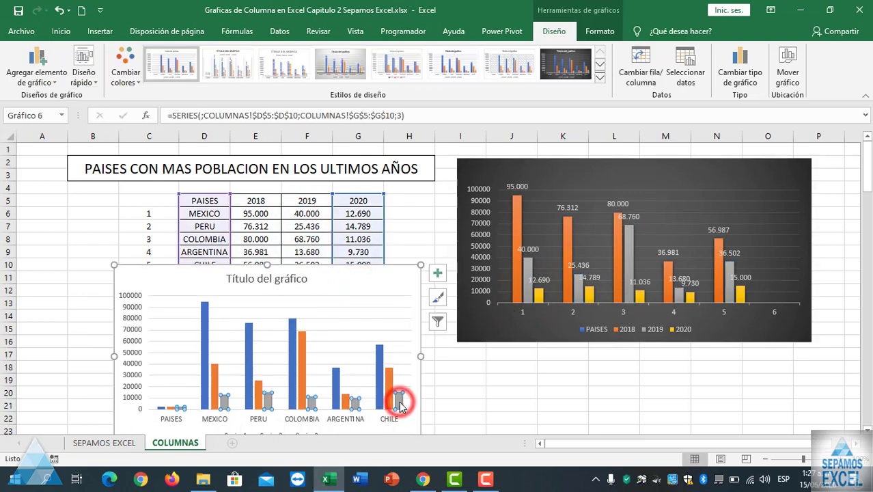
click(388, 402)
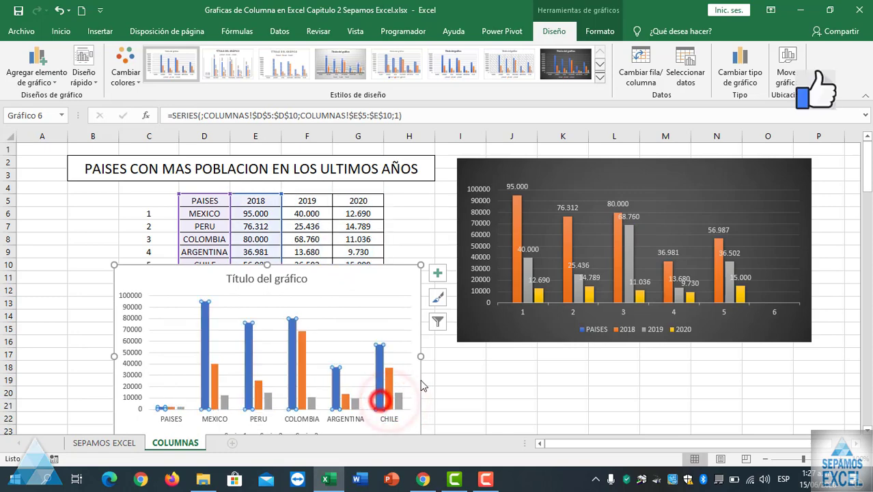
click(518, 295)
click(527, 301)
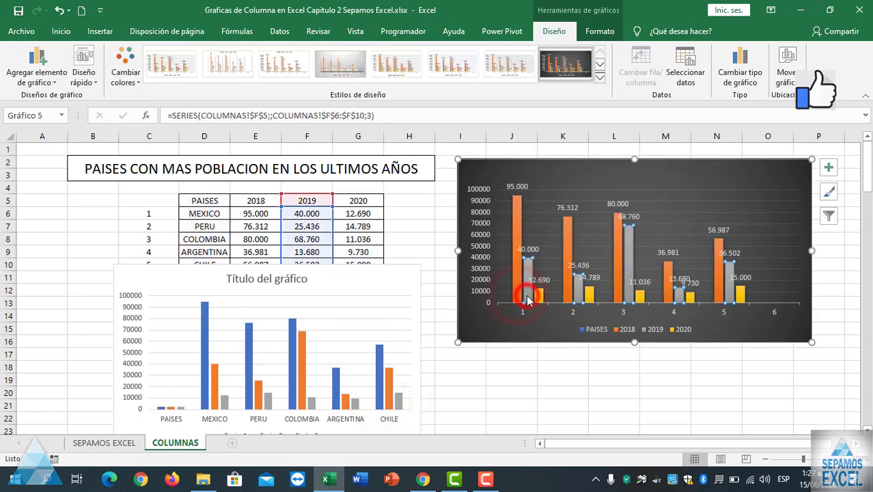
click(538, 296)
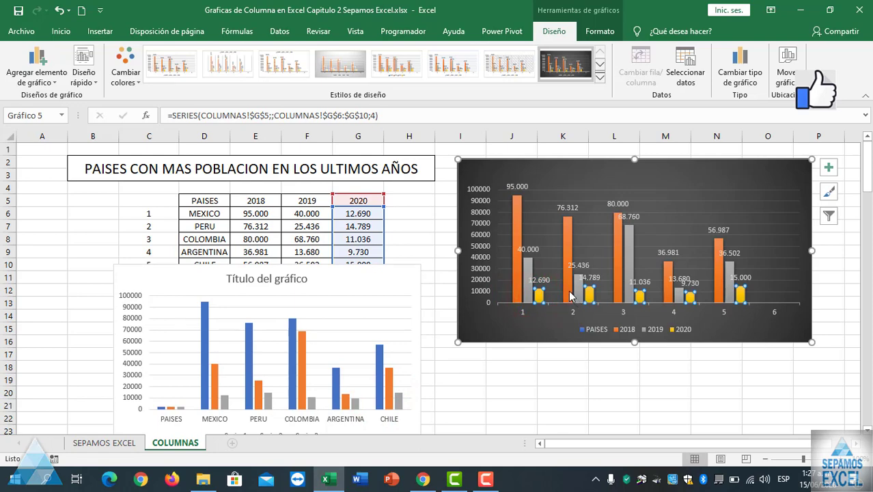
click(567, 293)
click(578, 288)
click(587, 292)
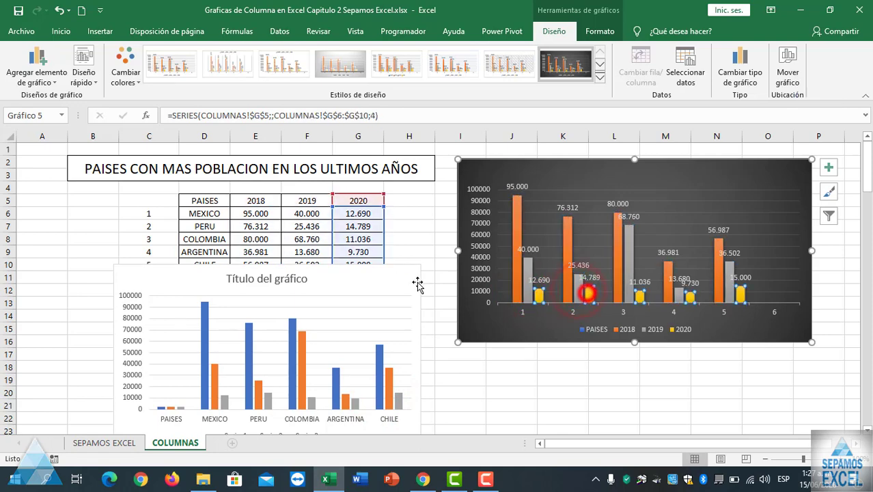
Step: Delete the plain blue chart and move the dark chart closer to the table
click(395, 281)
key(Delete)
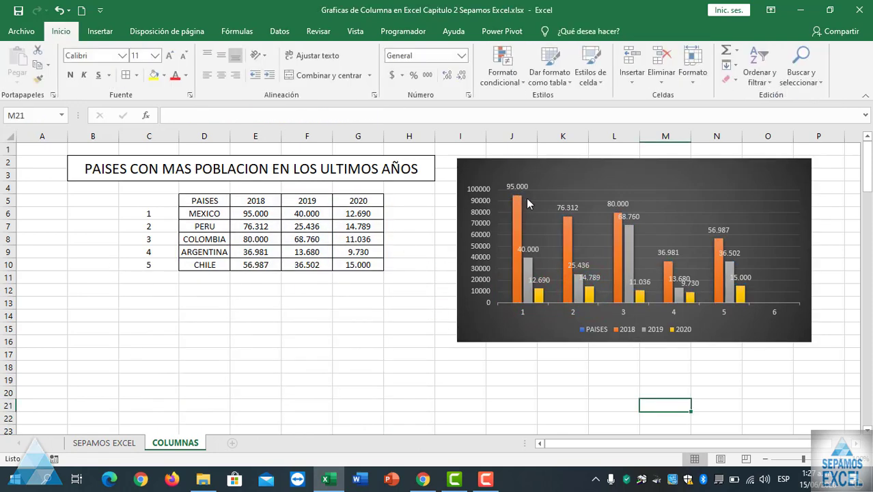
drag(550, 178, 482, 204)
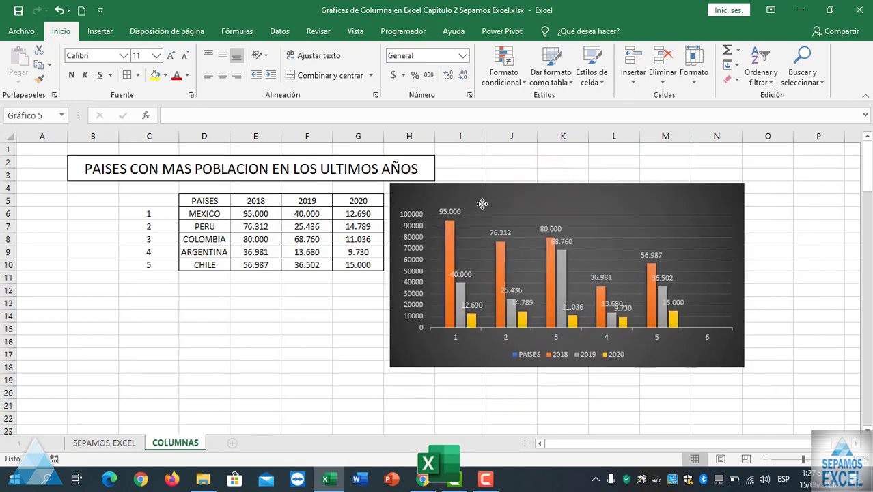
Step: Turn on the chart title and replace its placeholder text with POBLACION
click(760, 193)
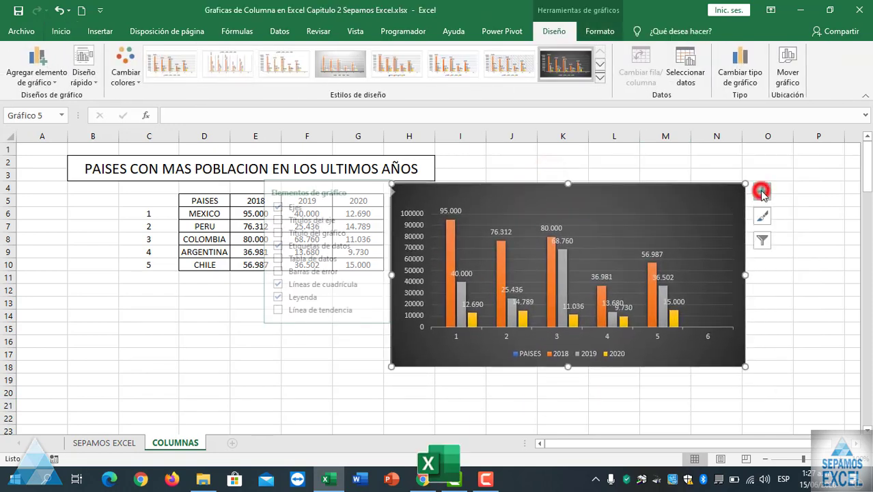
click(327, 233)
click(622, 197)
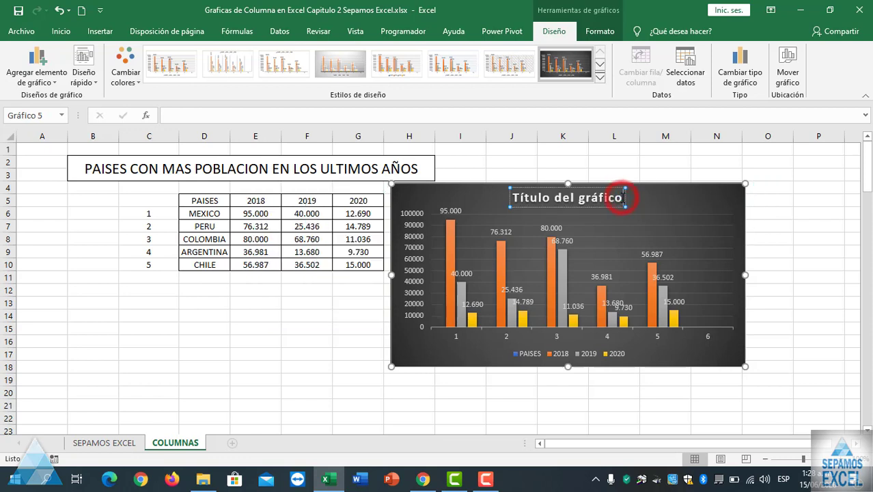
key(BackSpace)
key(BackSpace)
key(BackSpace)
key(BackSpace)
key(BackSpace)
key(BackSpace)
key(BackSpace)
key(BackSpace)
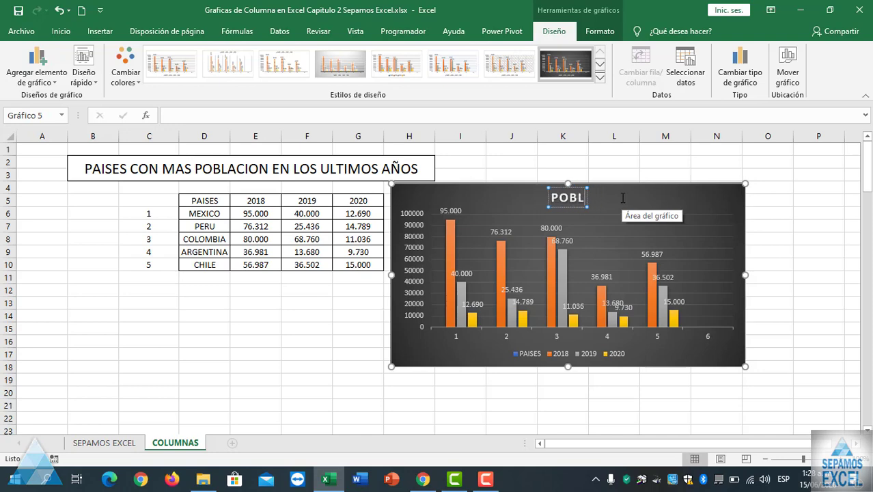
text(CION)
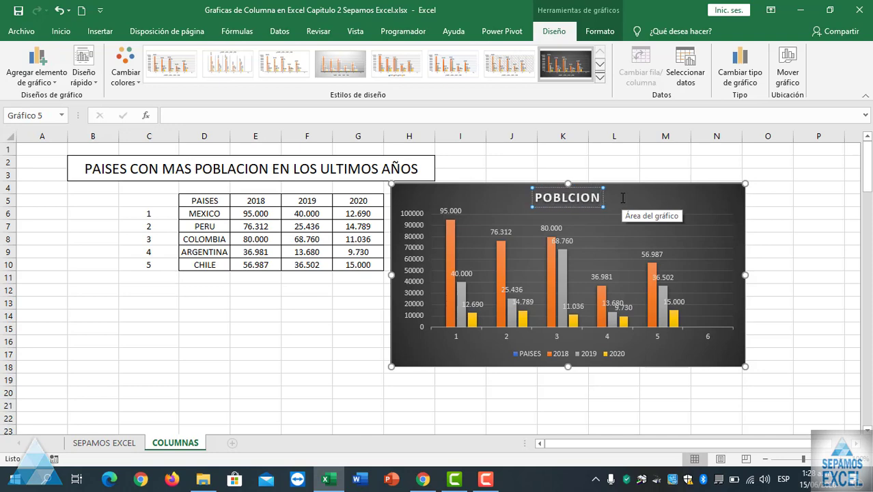
key(BackSpace)
key(BackSpace)
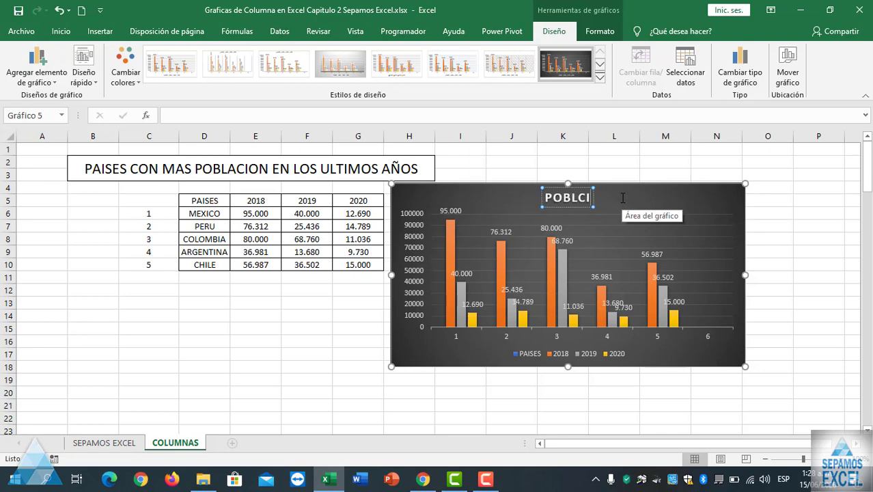
key(BackSpace)
key(BackSpace)
text(ACION DE)
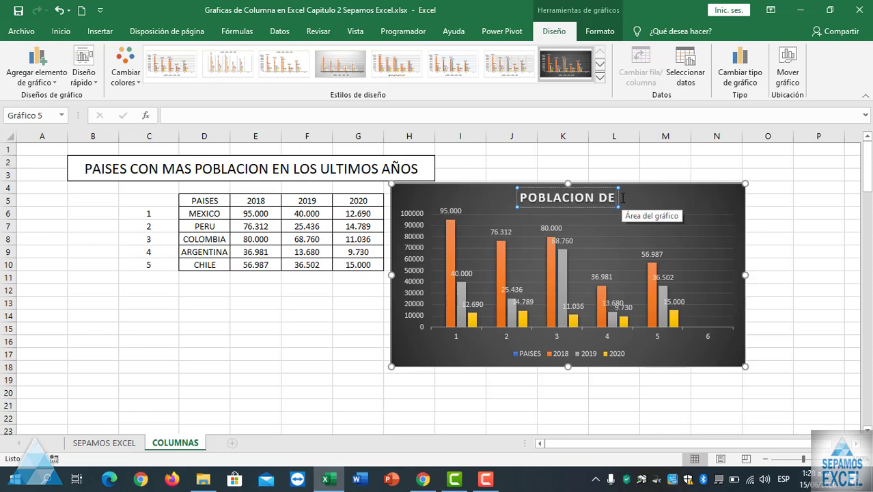
key(BackSpace)
key(BackSpace)
key(BackSpace)
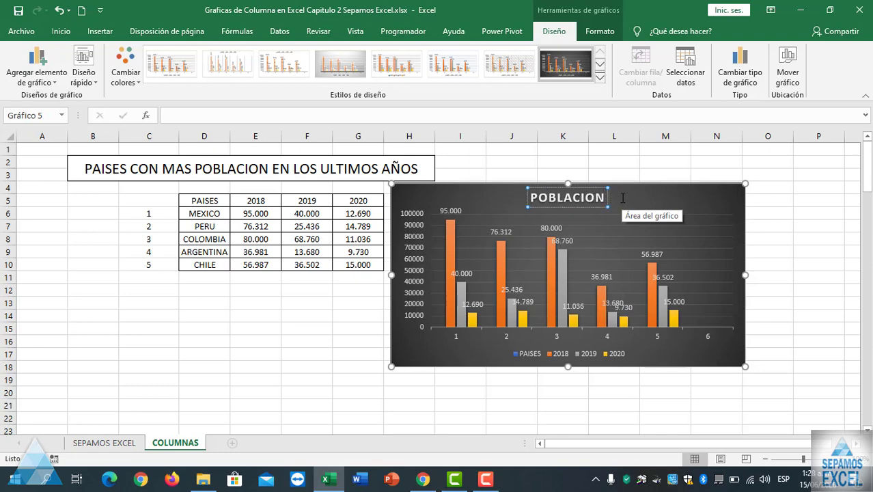
click(616, 162)
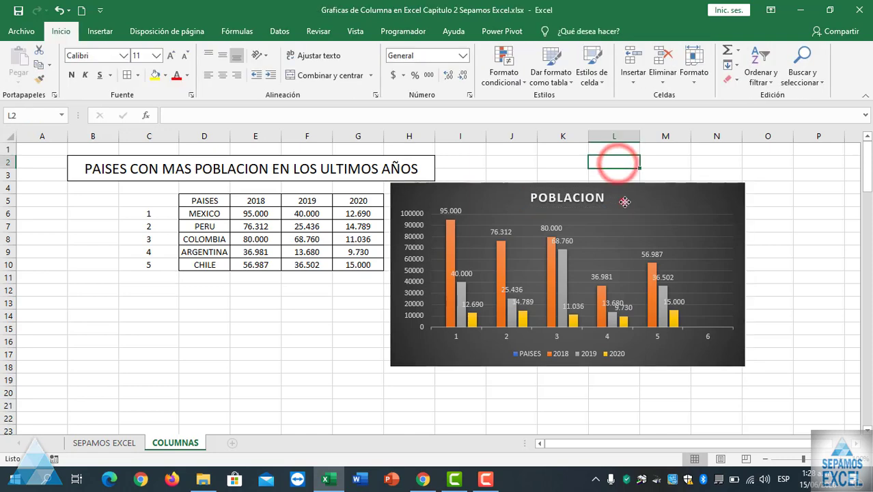
Step: Drag the POBLACION chart a few pixels down and right, keeping it beside the table
drag(618, 198, 625, 208)
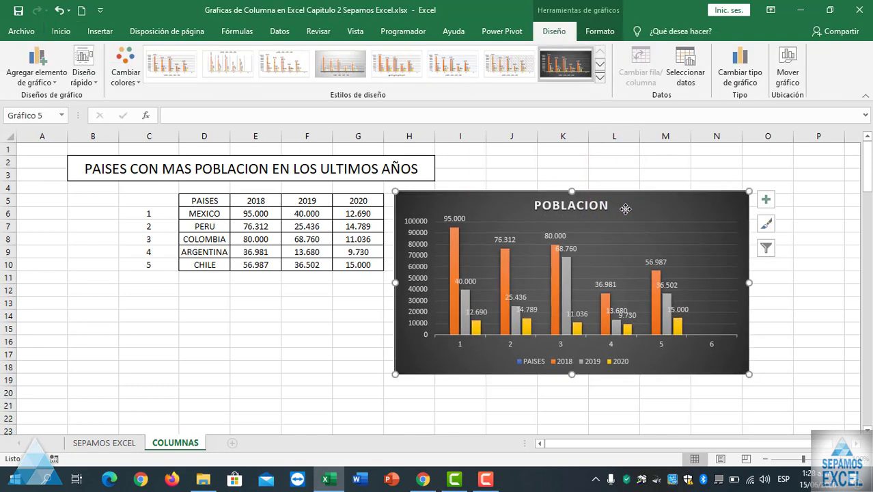